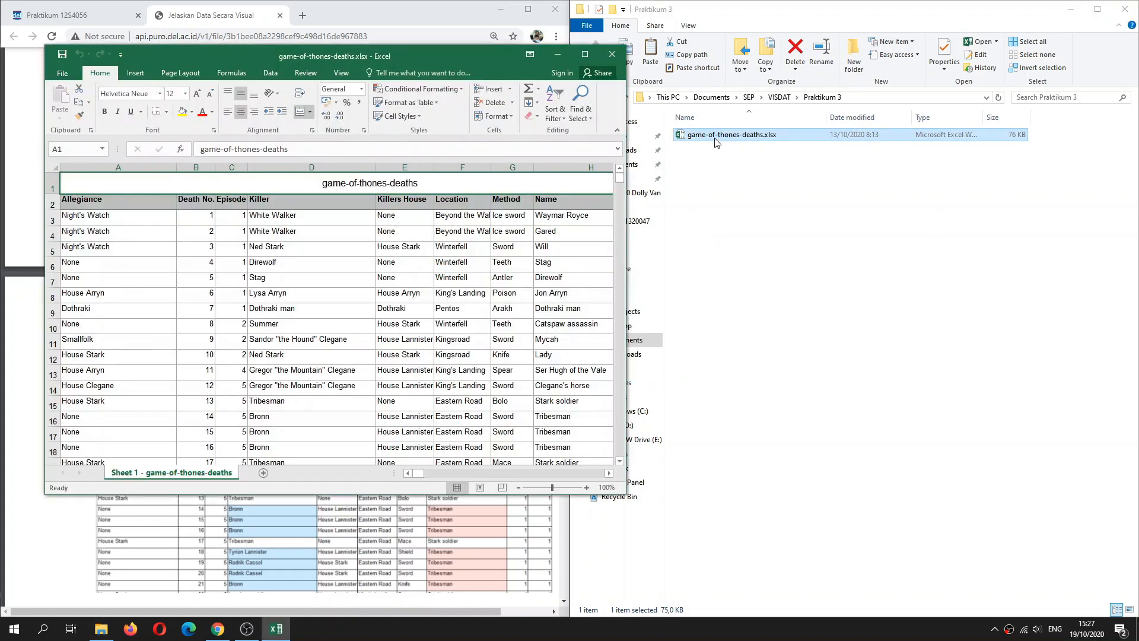
- Place the game-of-thones-deaths workbook beside the exercise document and examine the Killer column and the two options for handling duplicate victims
key(super+Right)
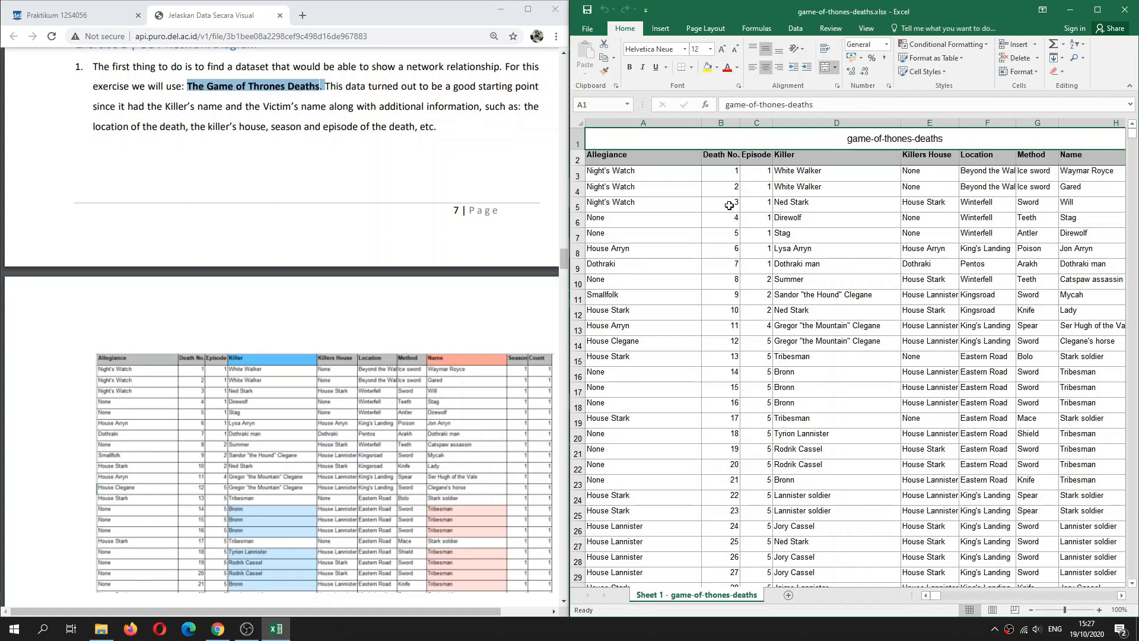
scroll(250, 399, down, 2)
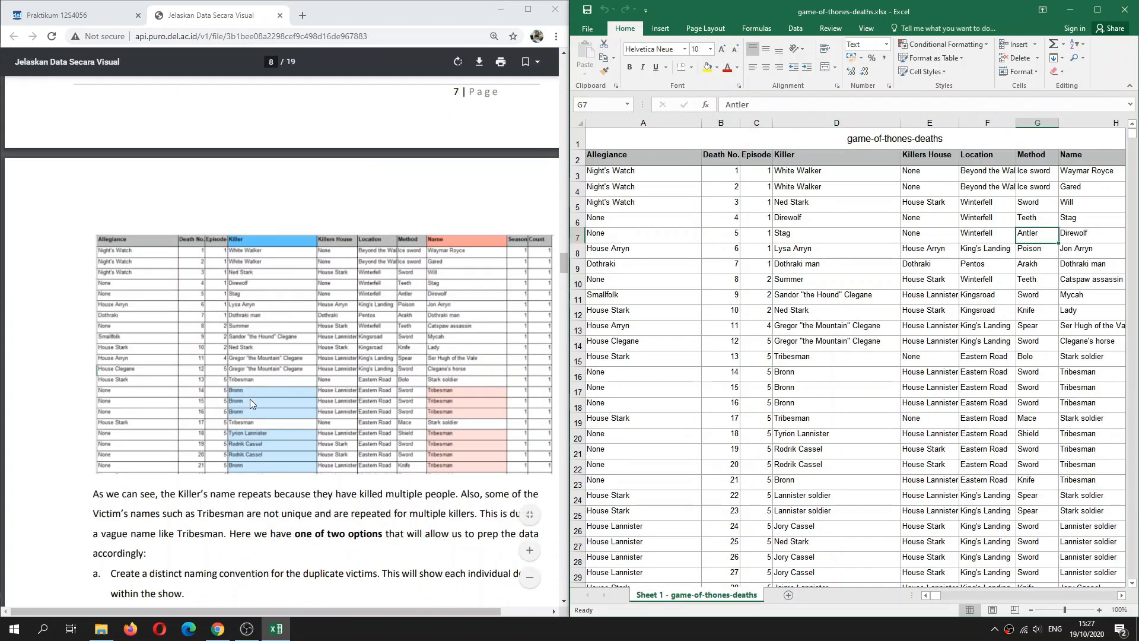
click(843, 160)
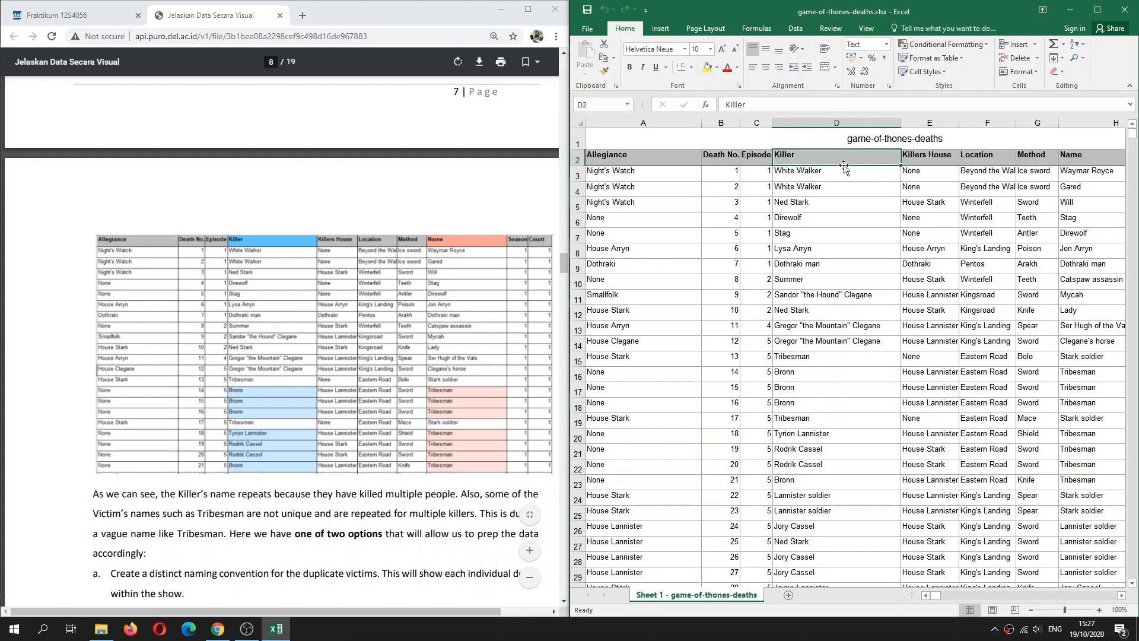
click(298, 457)
scroll(298, 456, down, 3)
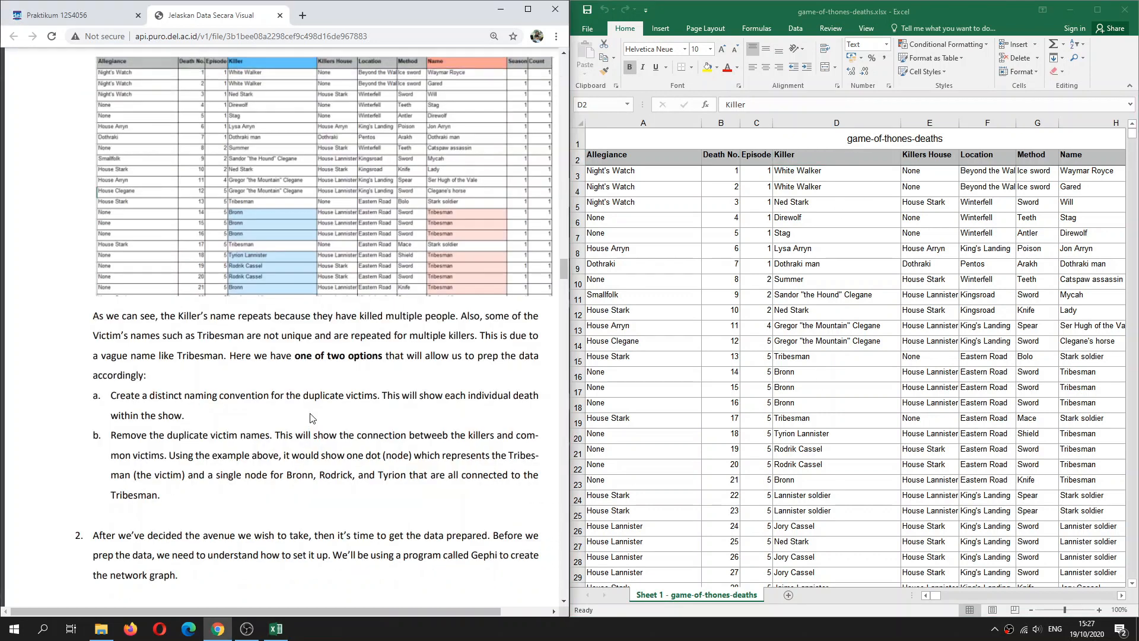
drag(297, 352, 372, 354)
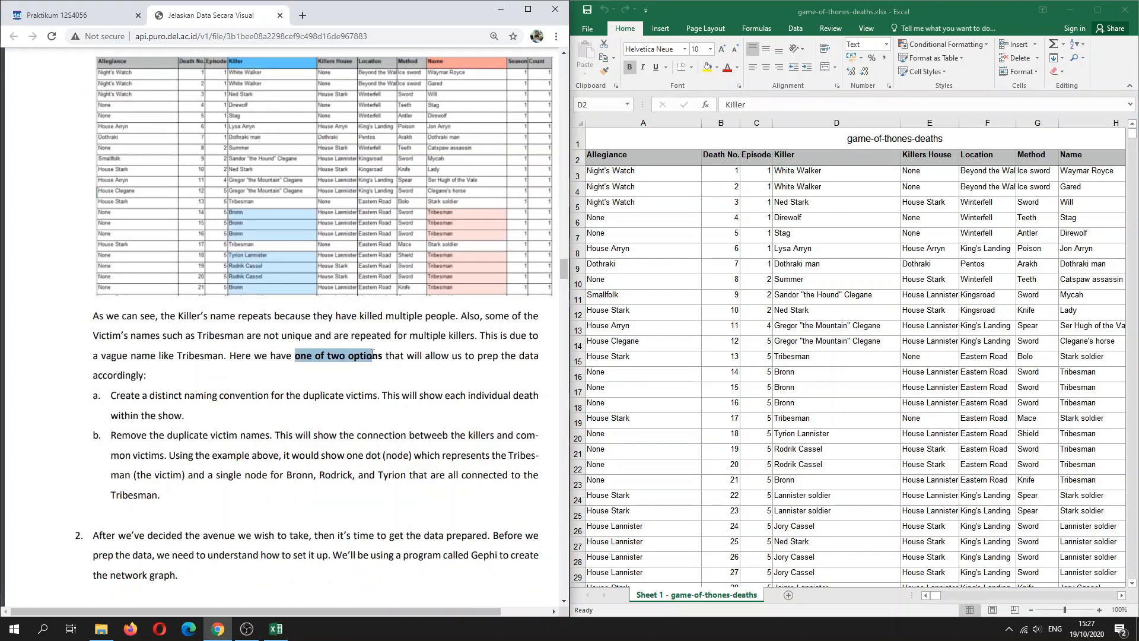
click(371, 403)
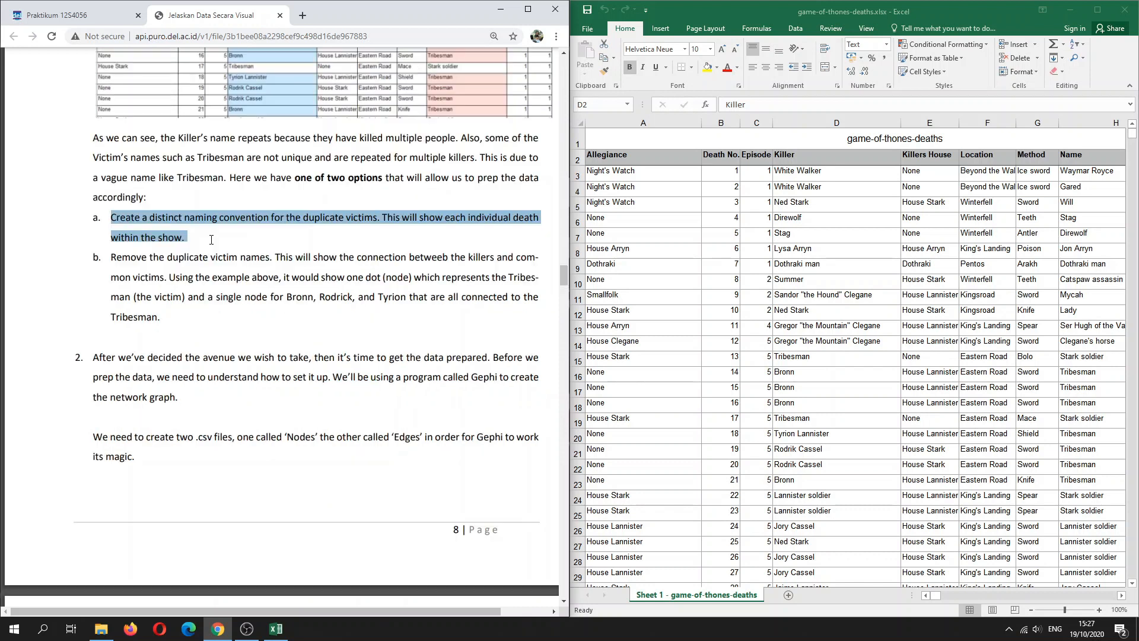
drag(113, 257, 170, 326)
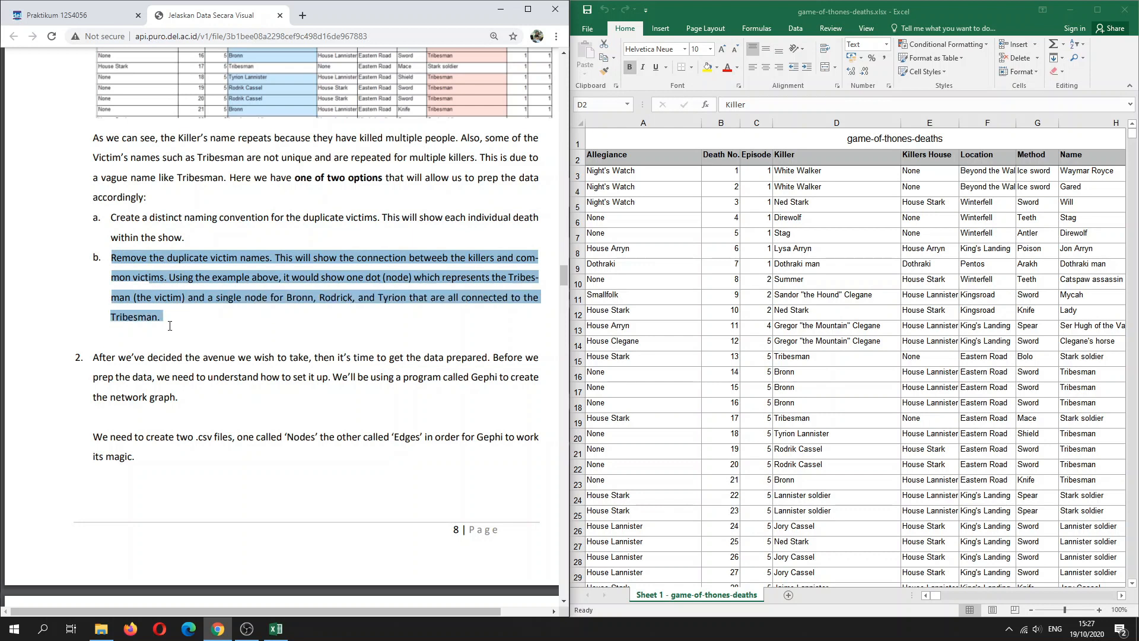
click(442, 343)
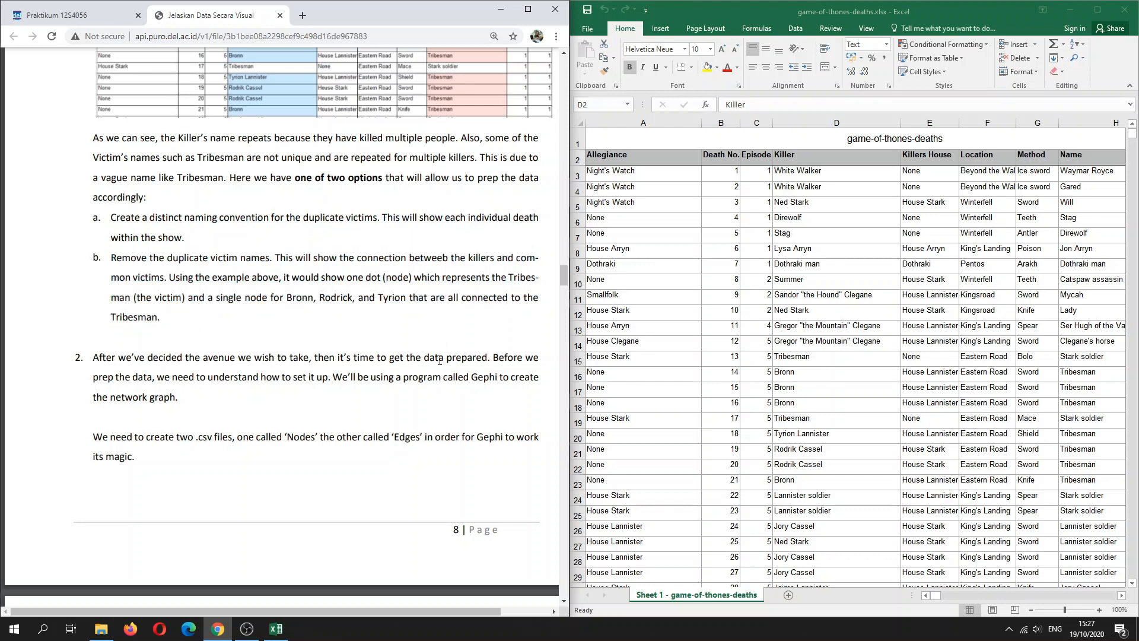
- Read the exercise's requirements for the Nodes and Edges .csv files and its Creating Nodes instructions
scroll(438, 368, down, 1)
scroll(438, 367, down, 1)
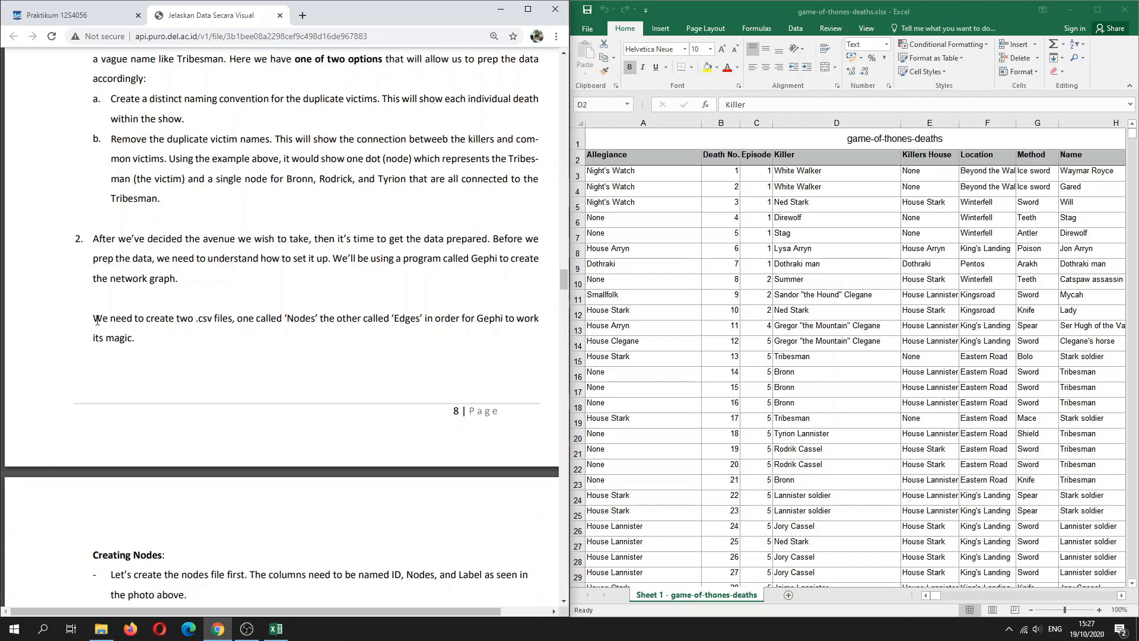
drag(94, 319, 542, 317)
click(514, 342)
scroll(406, 395, down, 6)
scroll(406, 395, down, 2)
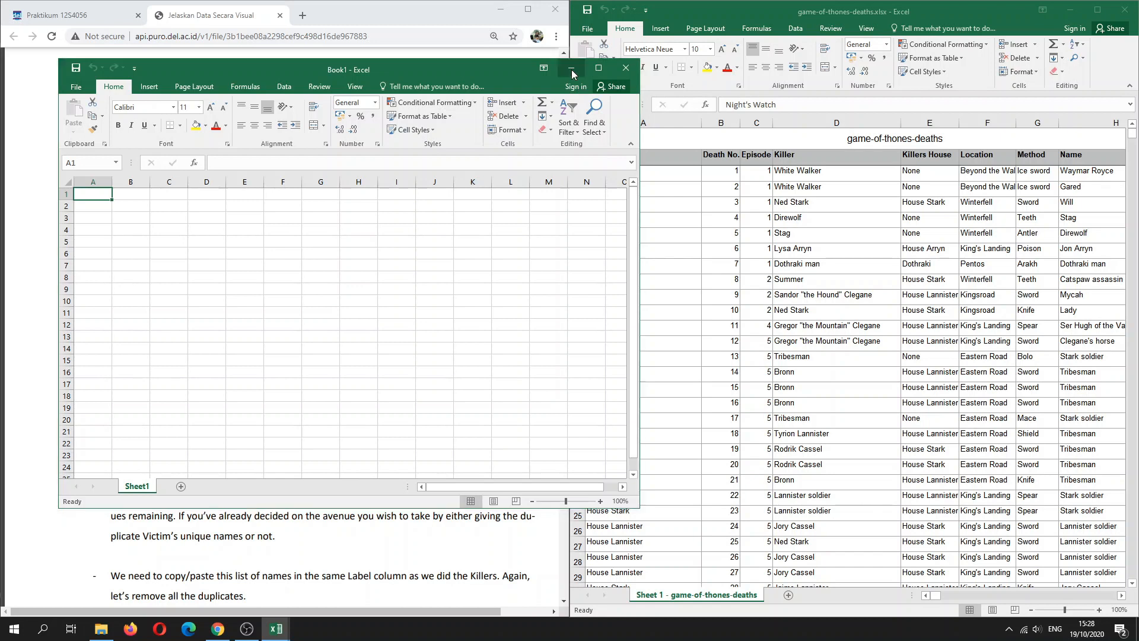
- Copy all the names under the Killer header of the game-of-thones-deaths sheet, from D3 to the last row
click(571, 69)
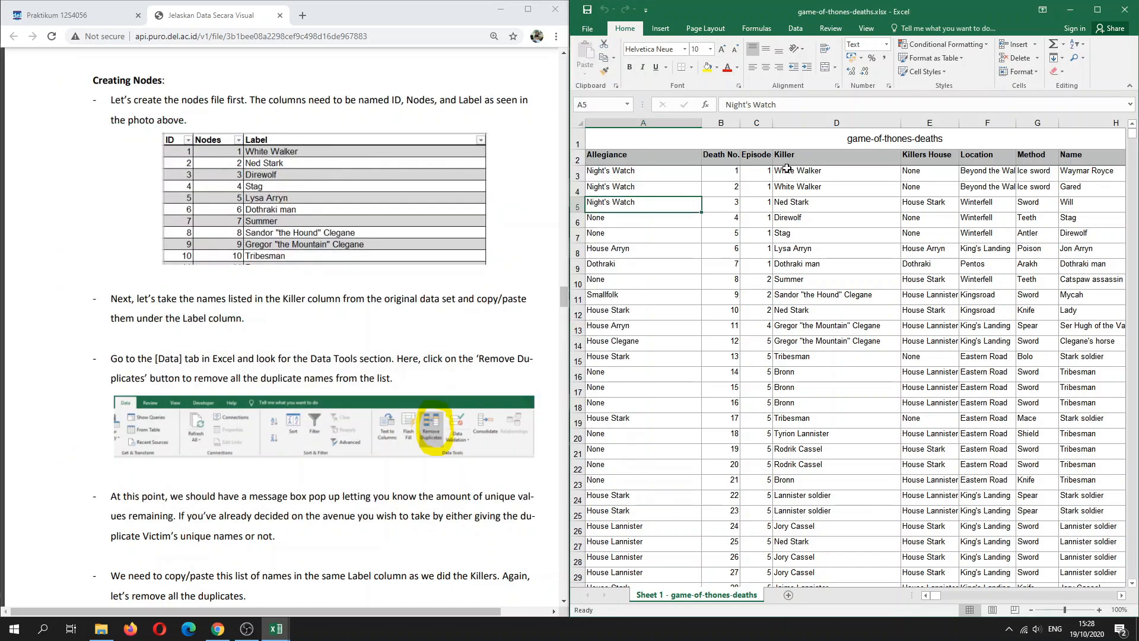
drag(789, 170, 838, 596)
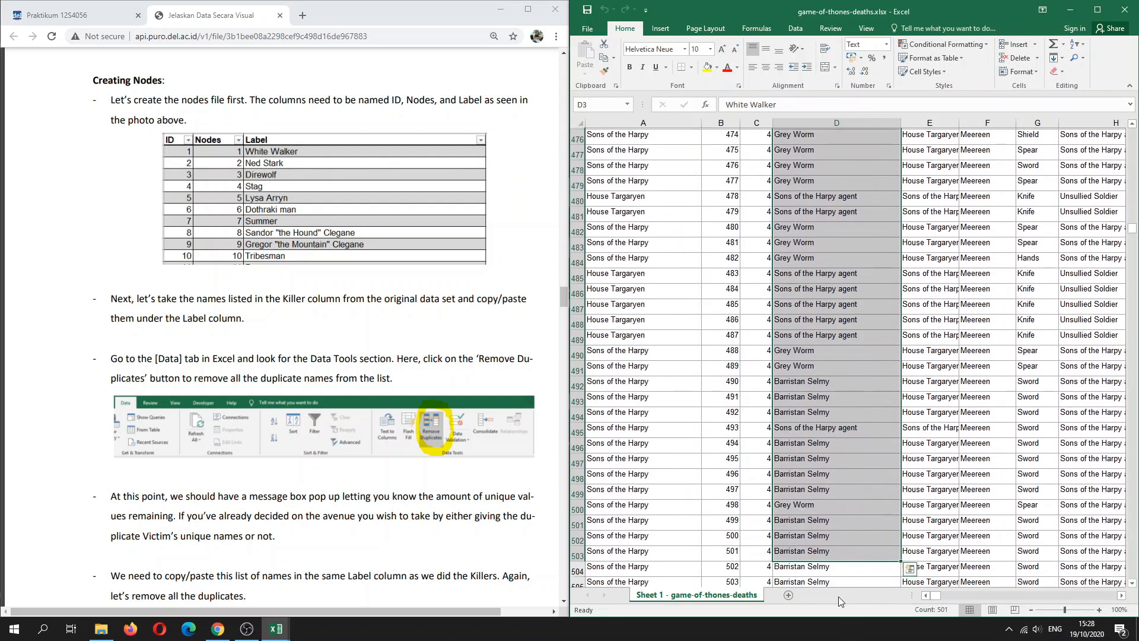
key(ctrl+shift+Down)
key(ctrl+c)
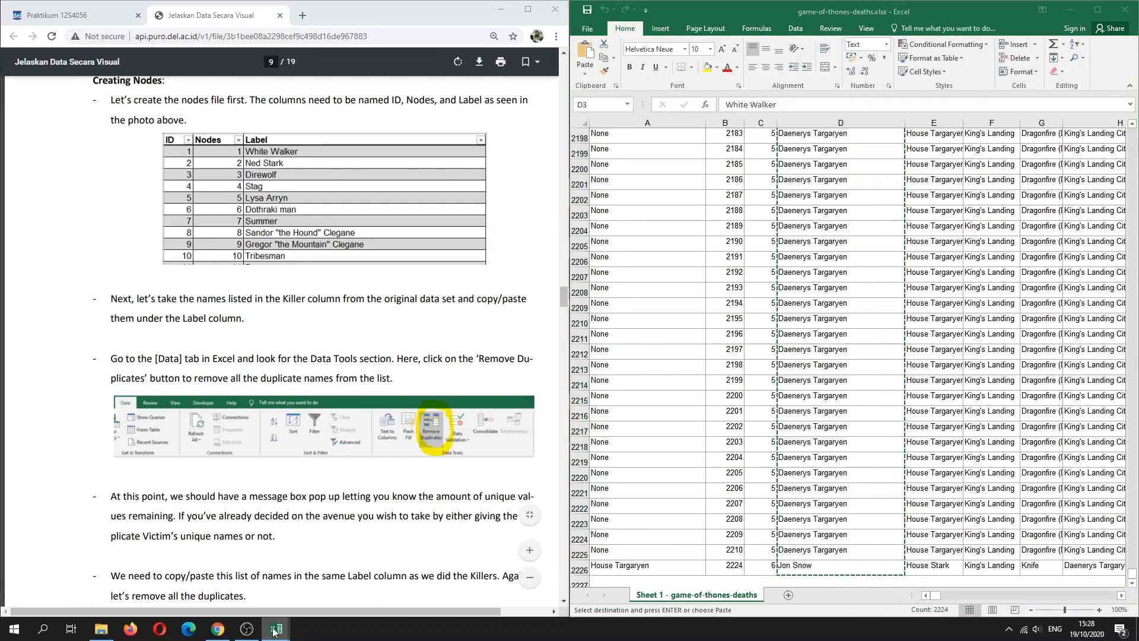
- Switch to the blank workbook, place it beside the instructions, and enter the headers ID, Nodes and Label in A1:C1
mouse_move(268, 630)
click(305, 578)
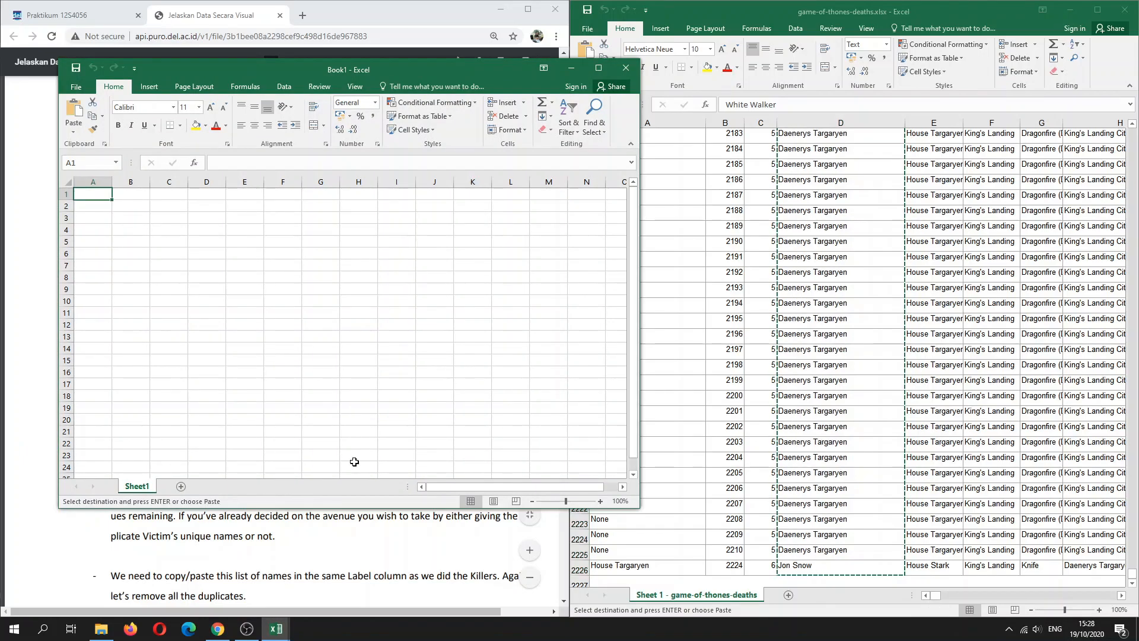
key(super+Right)
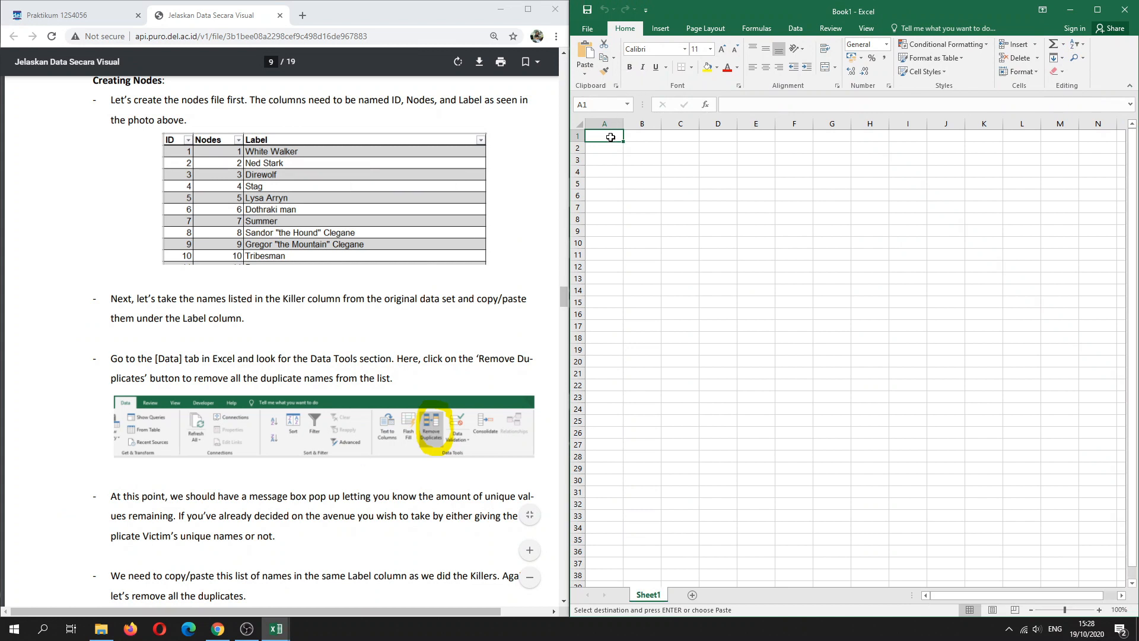
text(ID)
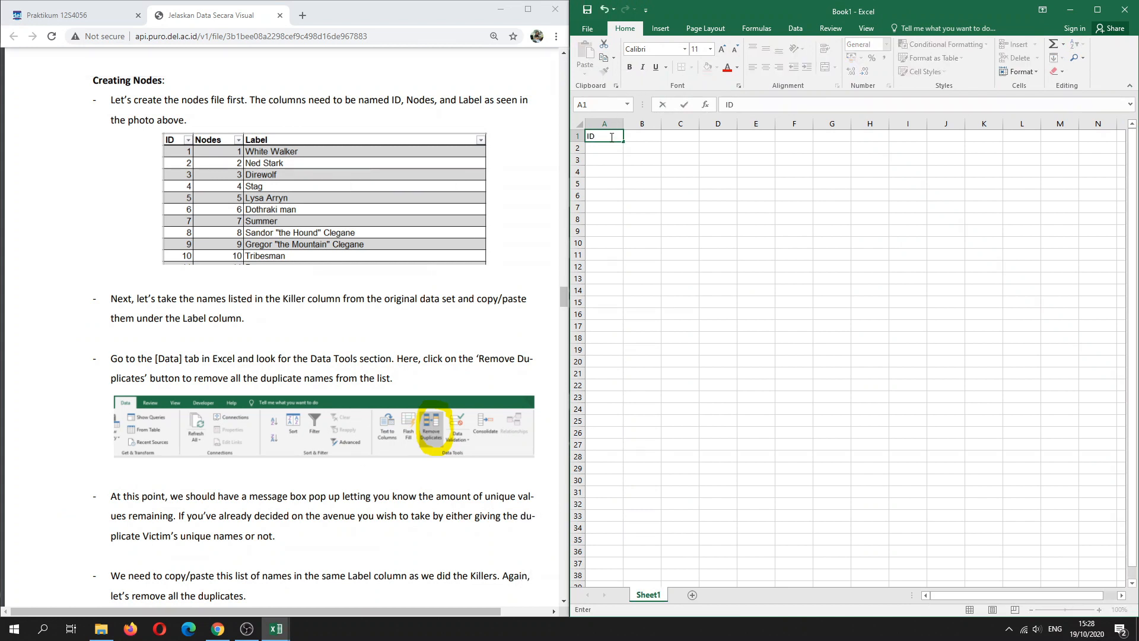
key(Tab)
text(nONodes)
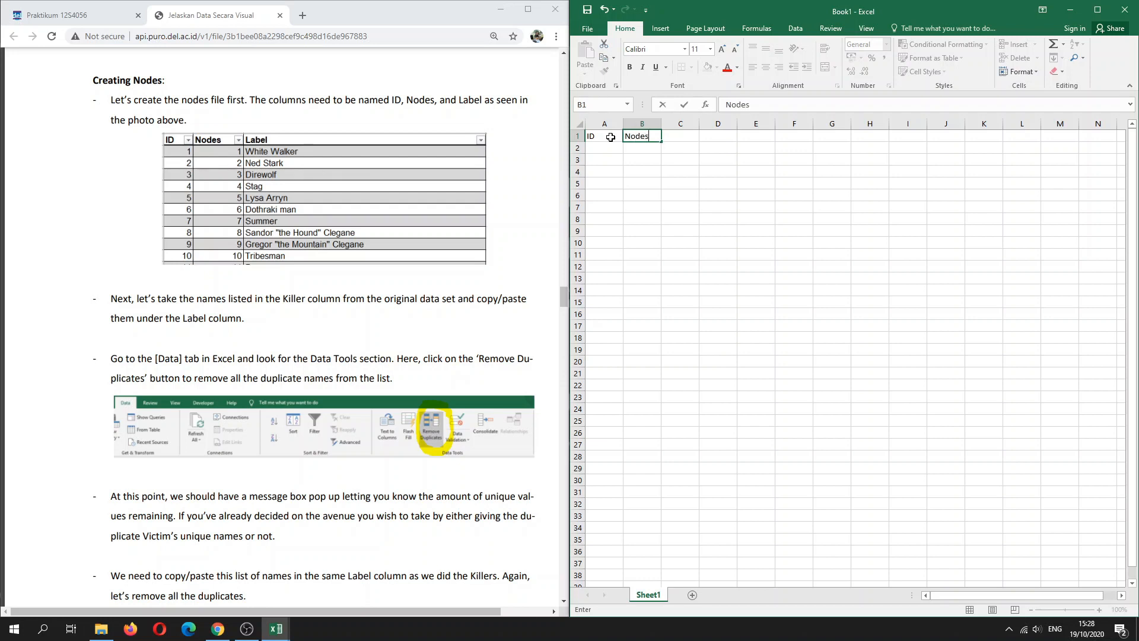
key(Tab)
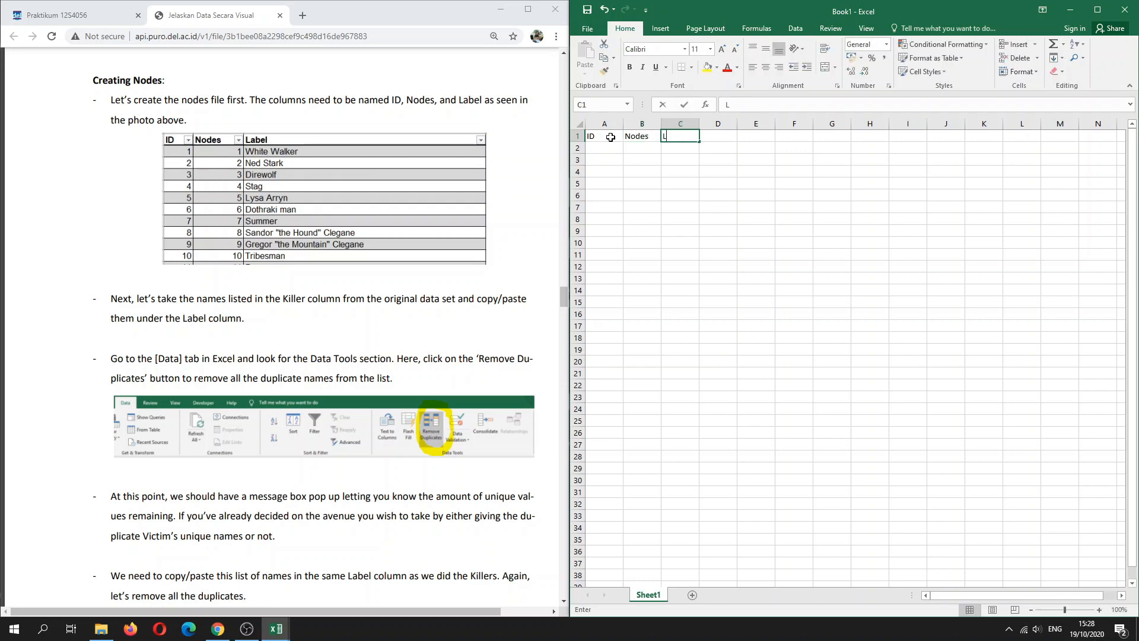
text(Label)
key(Return)
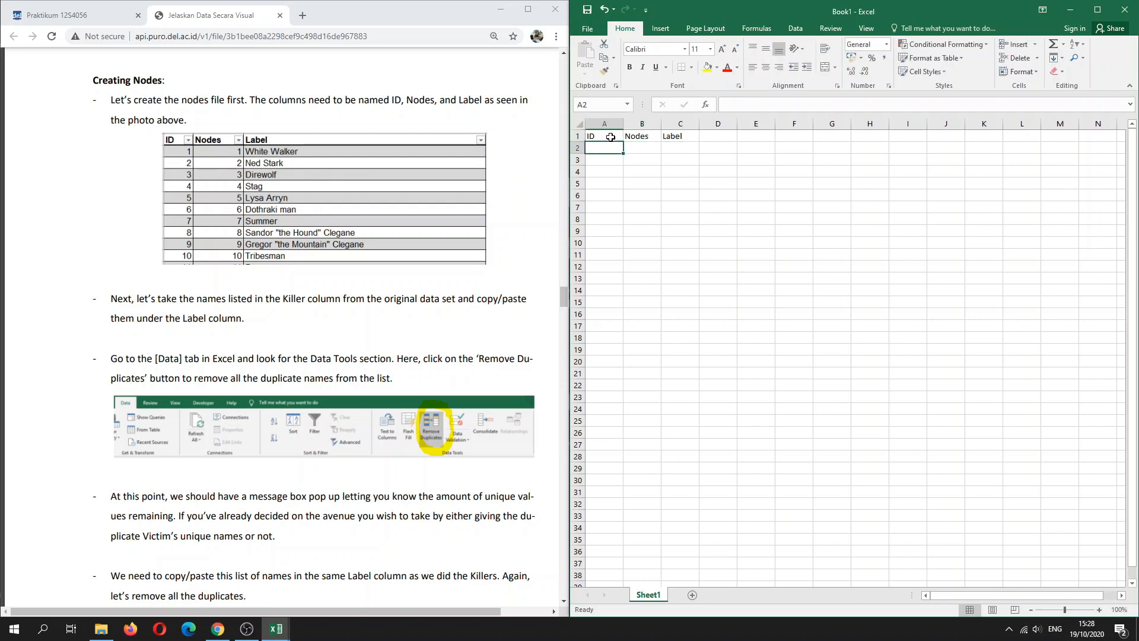
- Paste the copied Killer names under the Label header from C2, as values with source formatting
click(686, 149)
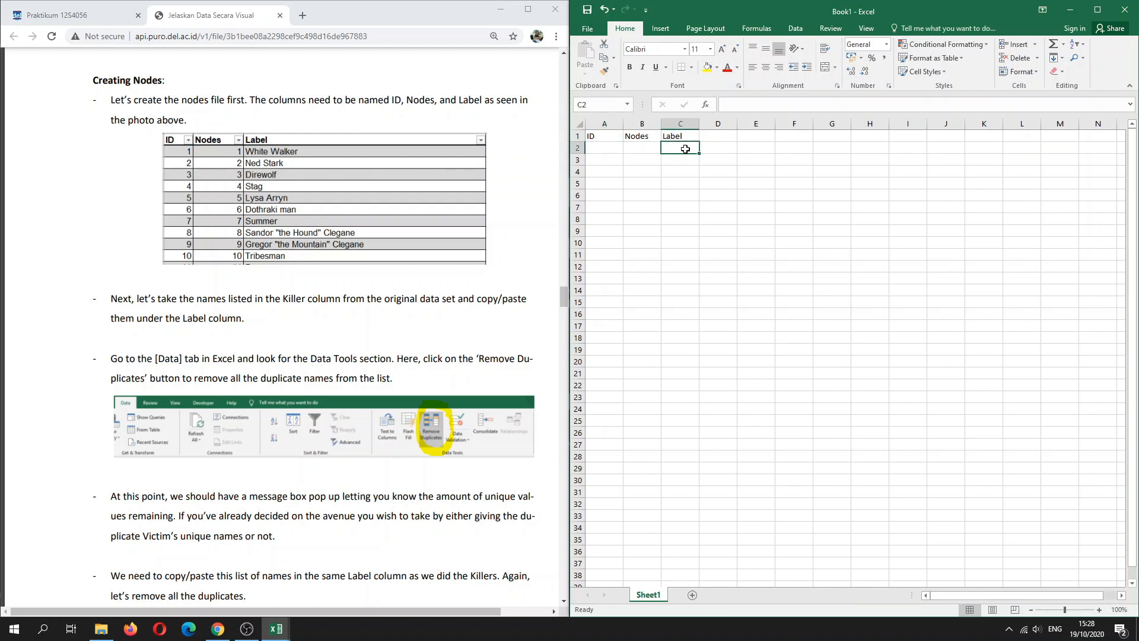
right_click(685, 149)
mouse_move(718, 216)
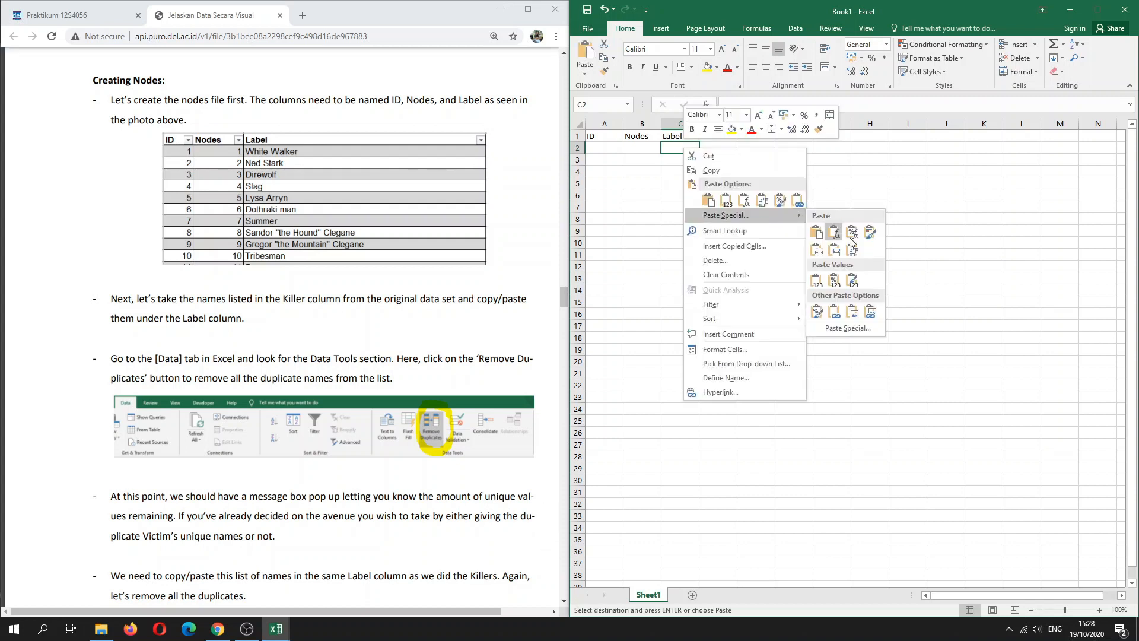
click(852, 280)
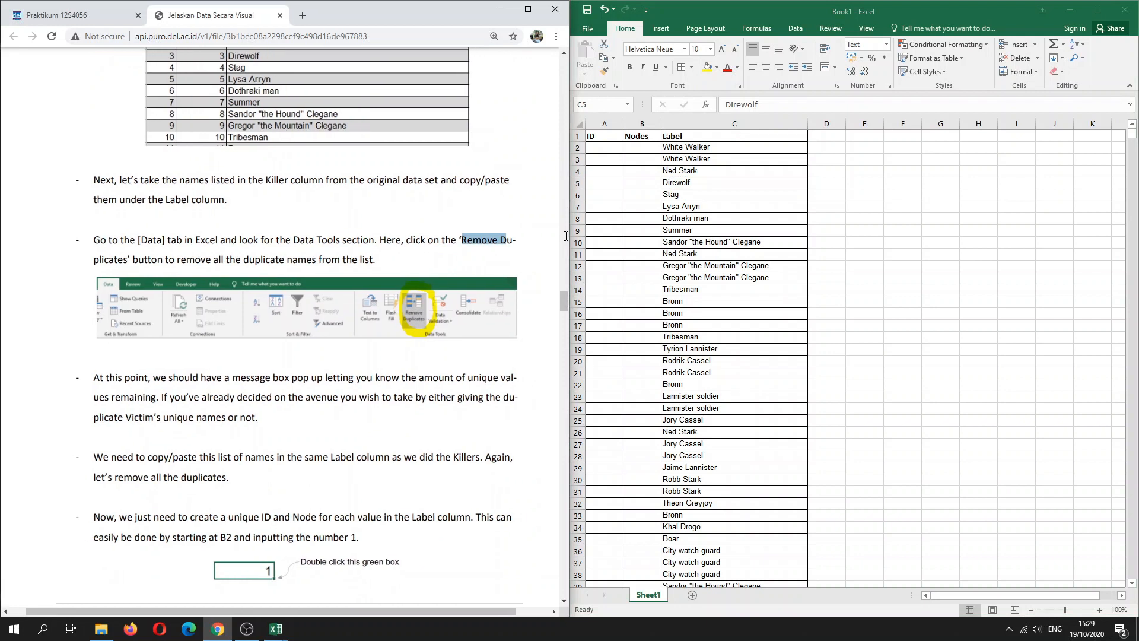
- Remove the duplicate names from the Label list starting at C2, checking only the Label column
drag(566, 236, 516, 237)
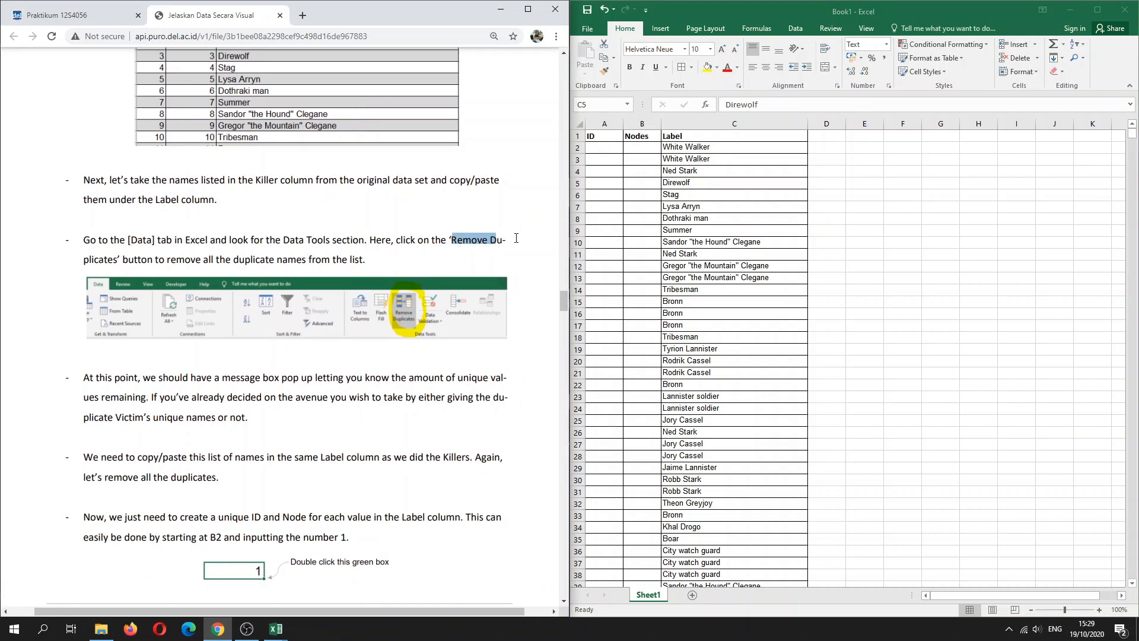
drag(110, 260, 182, 265)
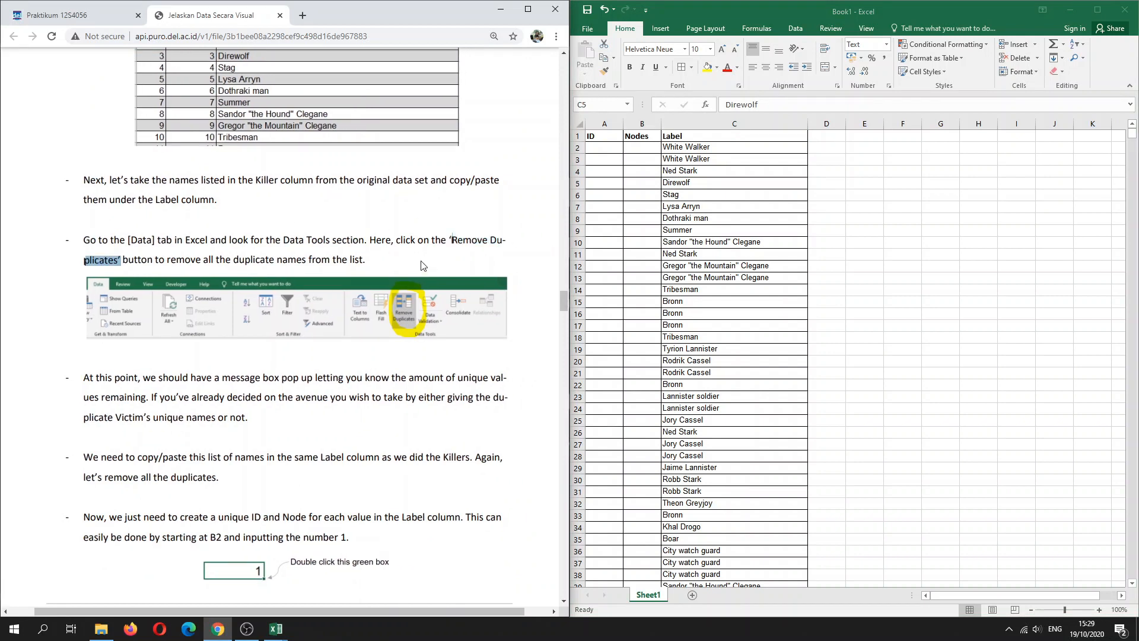
click(700, 183)
click(696, 147)
key(ctrl+shift+Down)
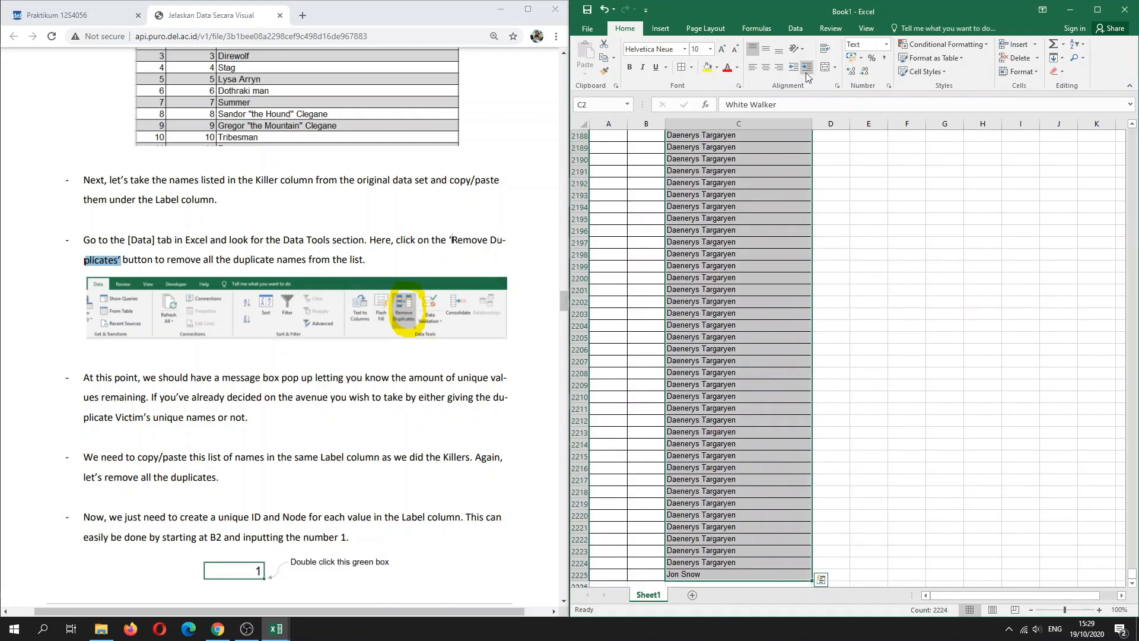
click(796, 30)
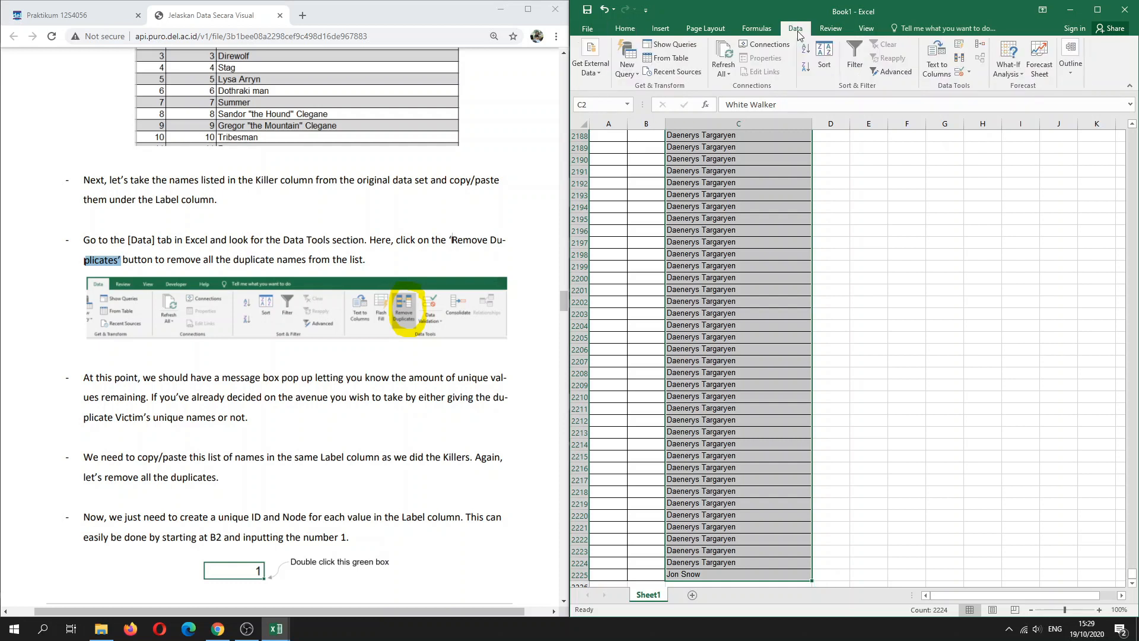
click(960, 57)
click(834, 176)
click(889, 198)
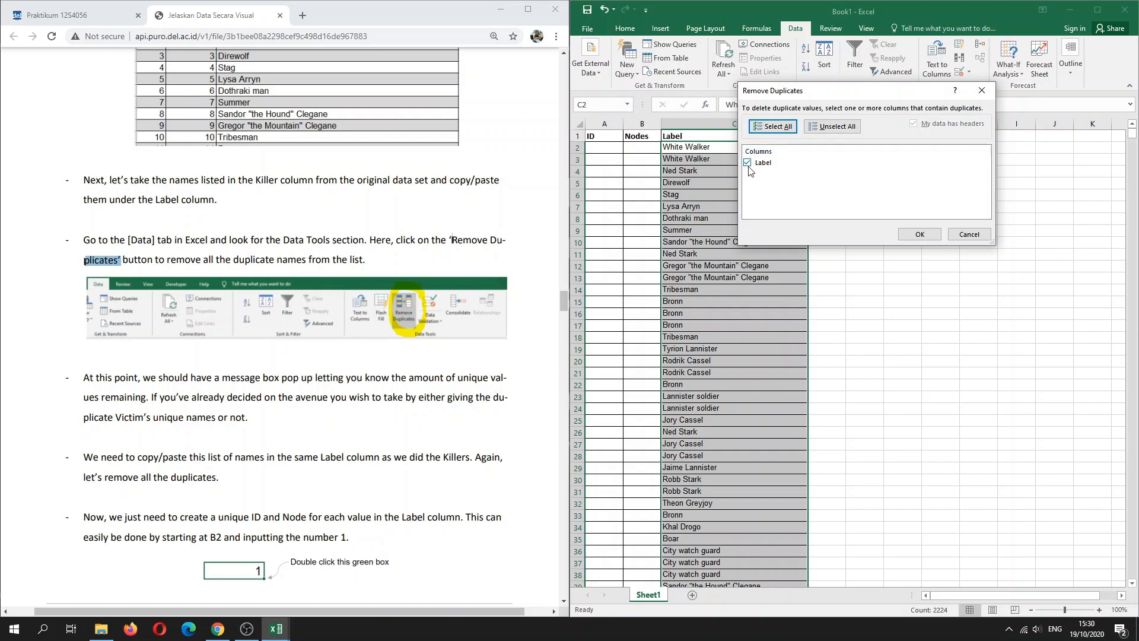
click(921, 234)
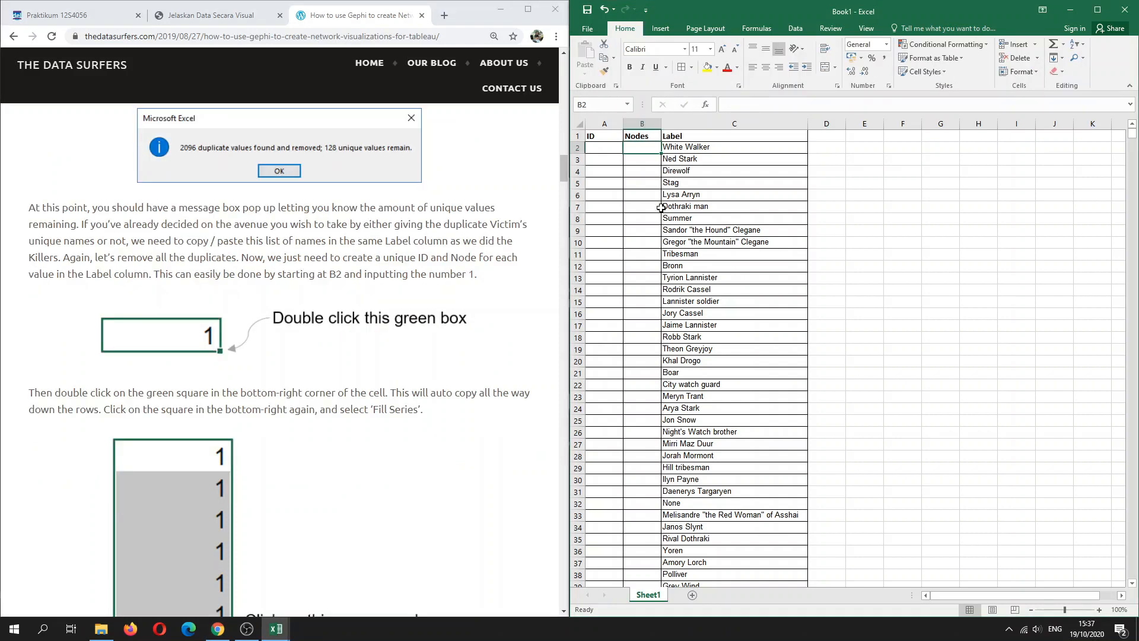
- Enter 1 in B2 and fill the Nodes column down to B129 as a number series
text(1)
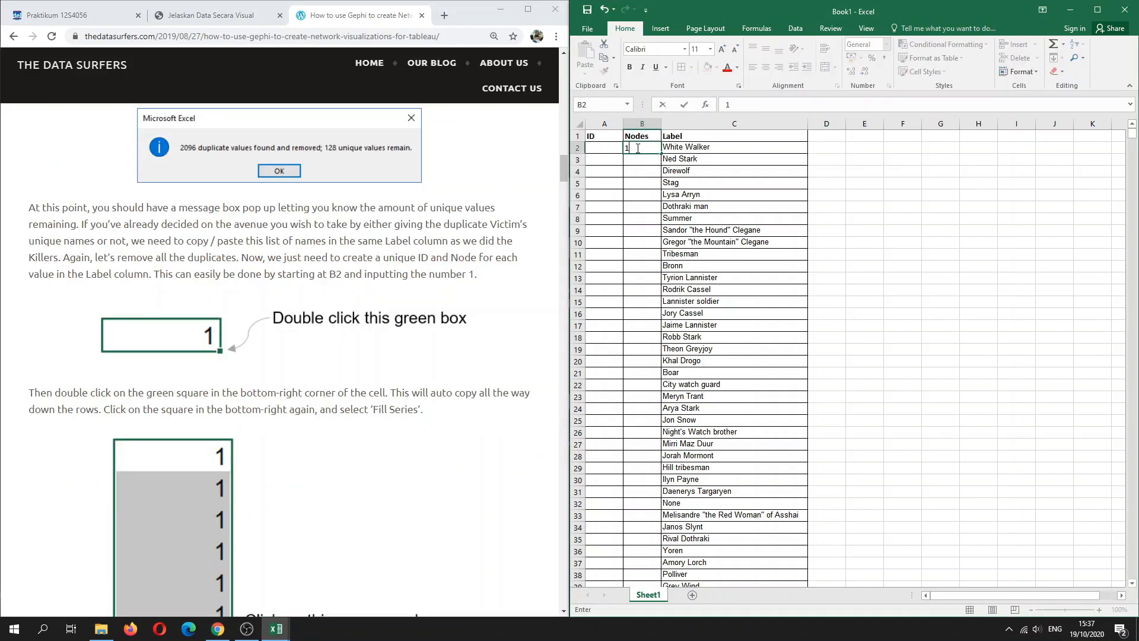
key(Return)
click(634, 151)
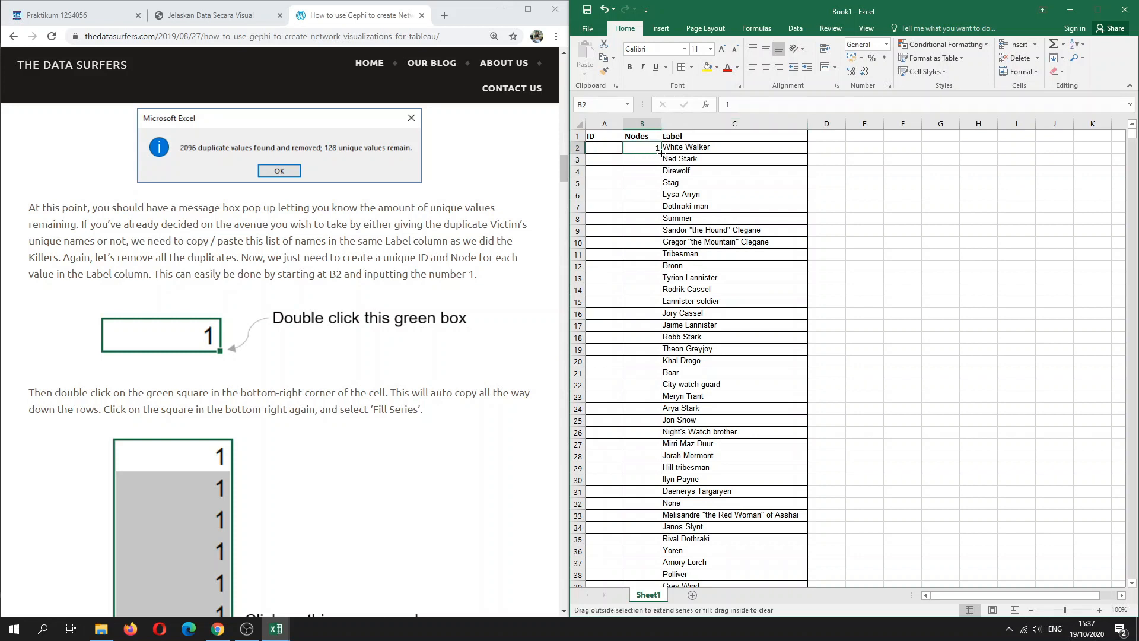
drag(660, 153, 657, 576)
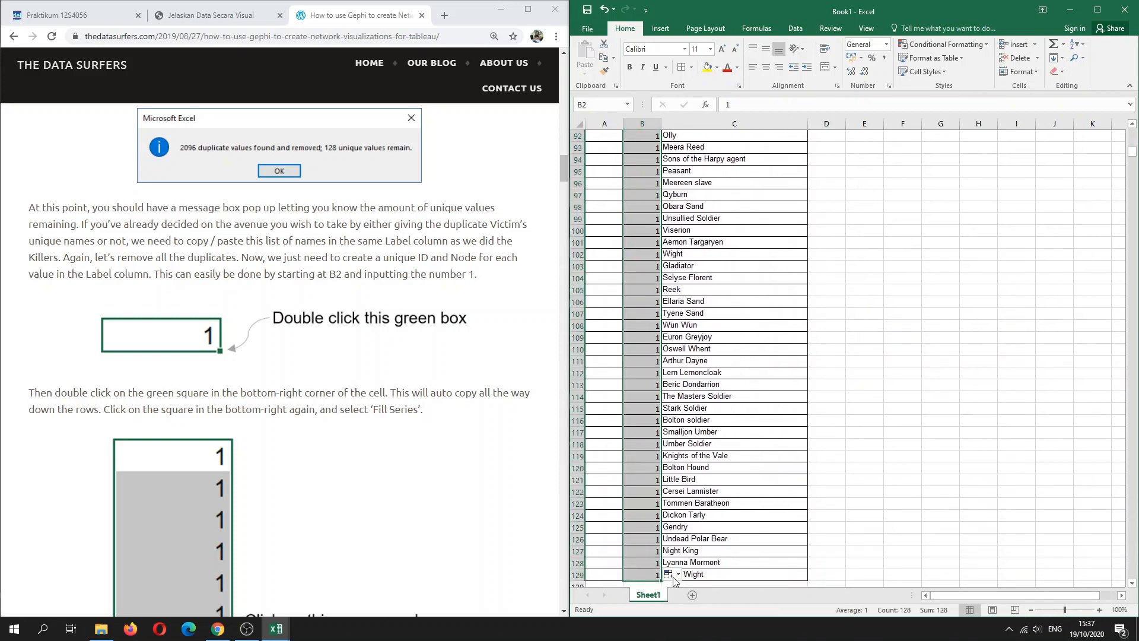
click(673, 575)
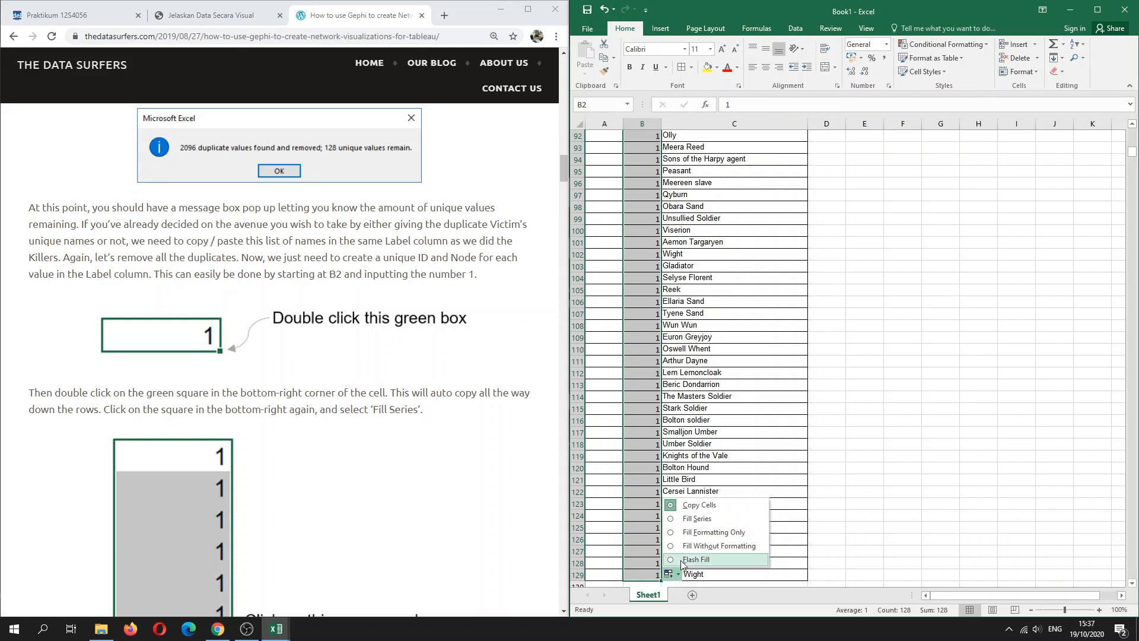
click(685, 518)
- Extend the filled Nodes numbers into the ID column for rows 2 to 129
scroll(683, 521, down, 16)
scroll(683, 522, down, 16)
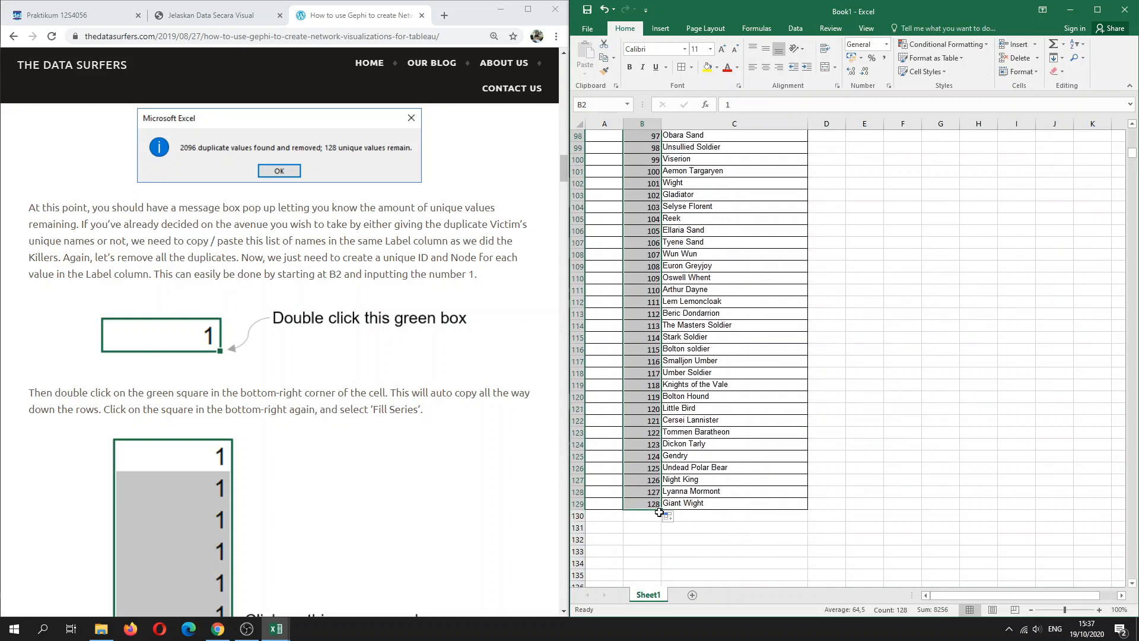
drag(661, 513, 602, 517)
- Save the workbook under the name Node in the Praktikum 3 folder
scroll(394, 500, down, 6)
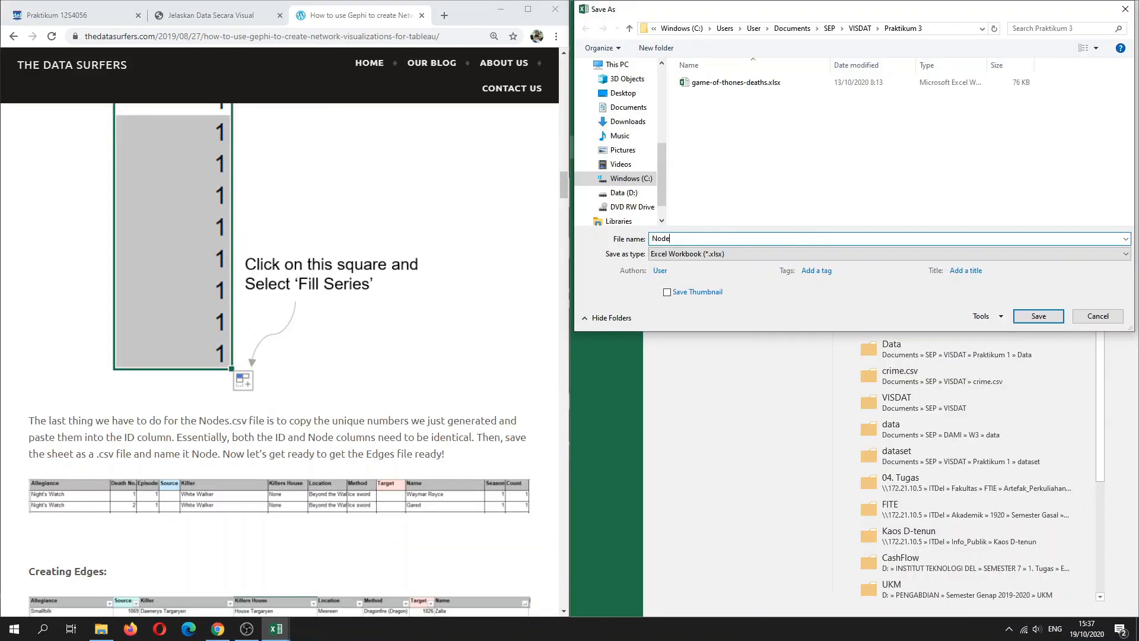
key(Return)
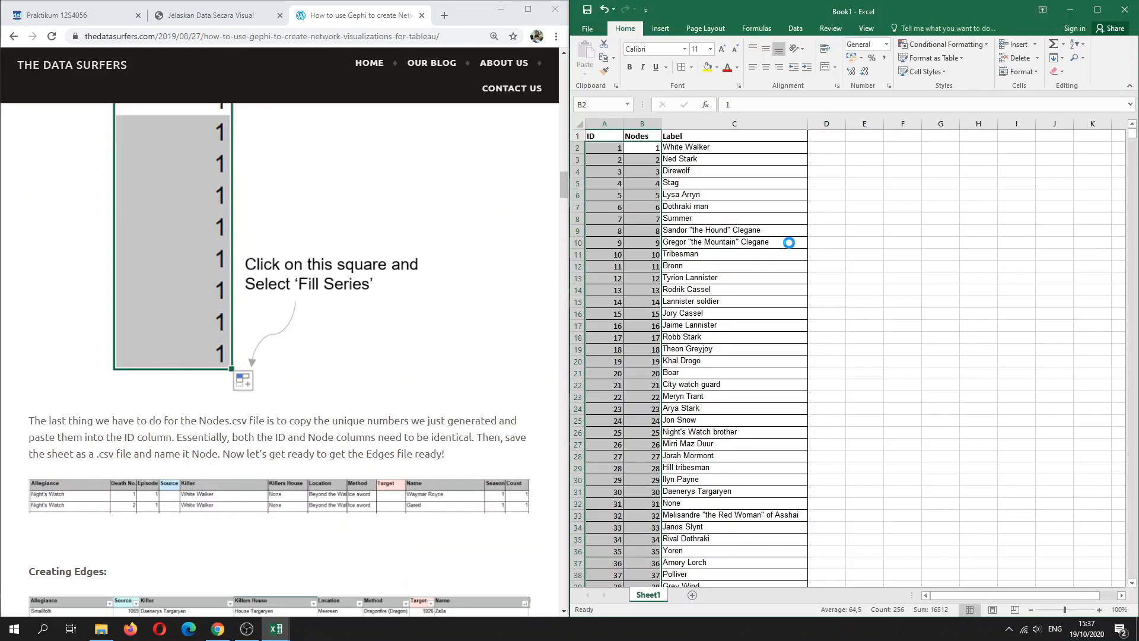
- Save a copy of the workbook as Nodes in CSV (Comma delimited) format in the Praktikum 3 folder
click(587, 28)
click(611, 147)
click(872, 111)
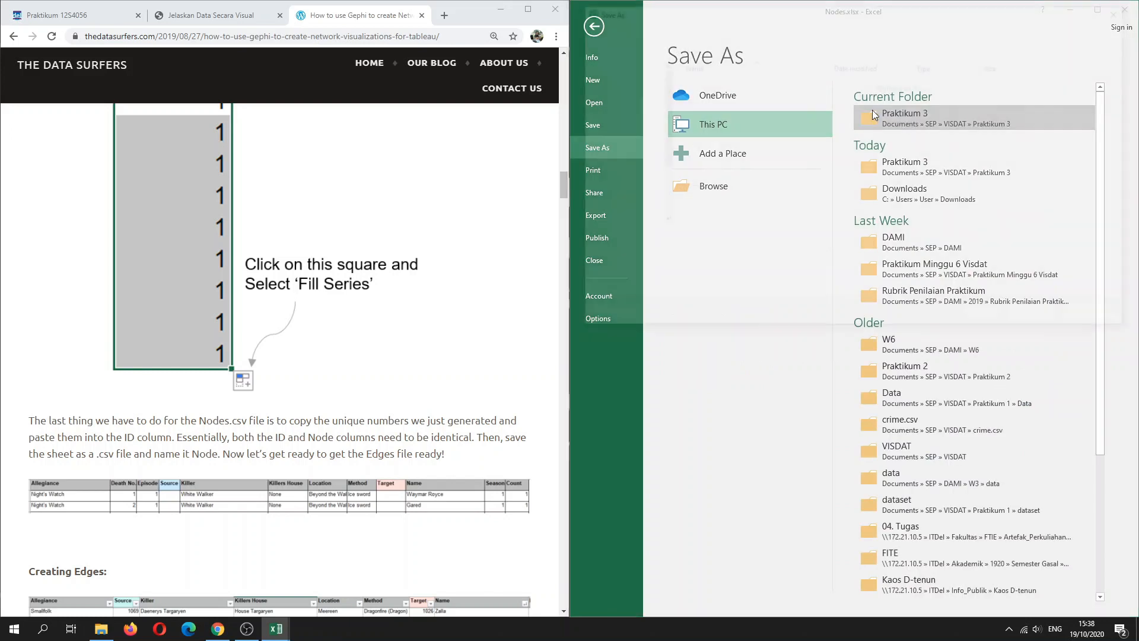
text(Nodes)
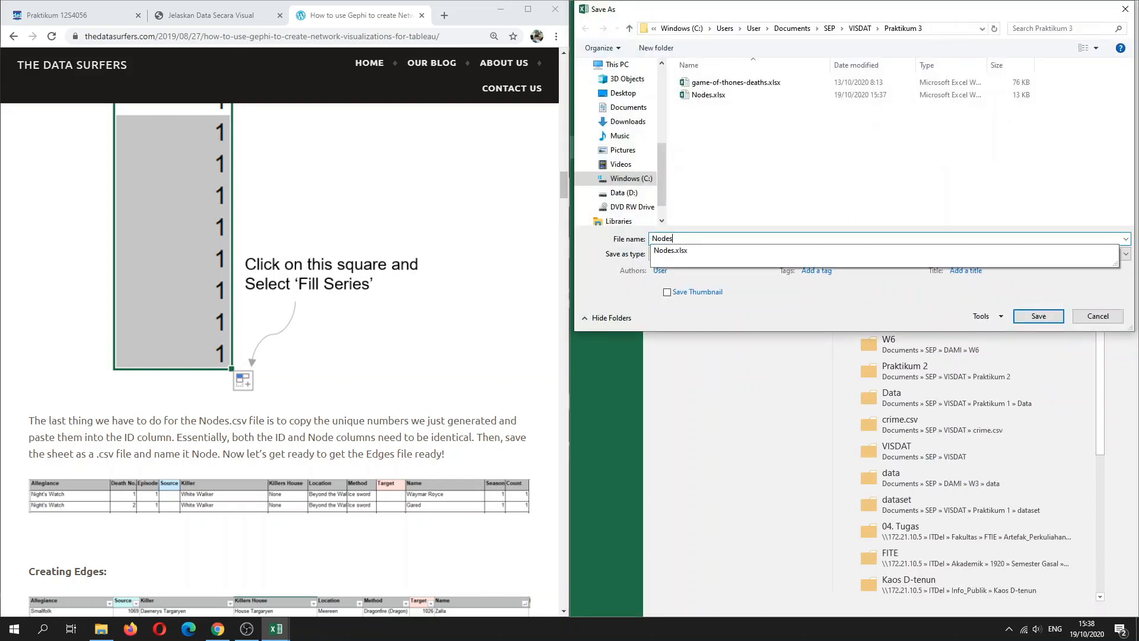
click(966, 310)
click(944, 258)
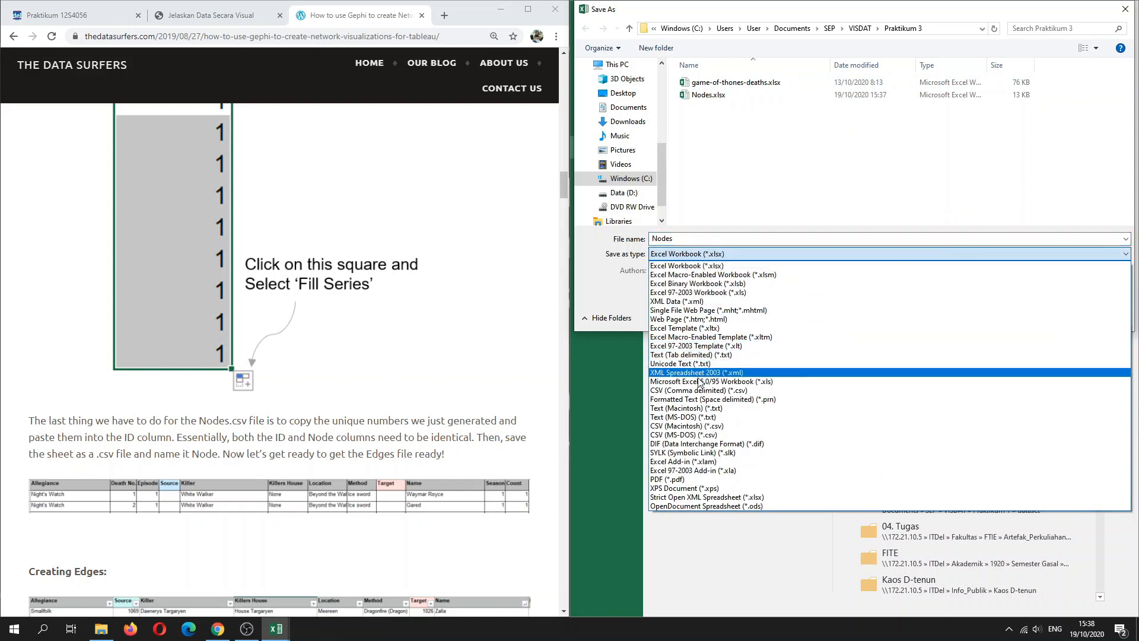
click(922, 386)
click(1038, 300)
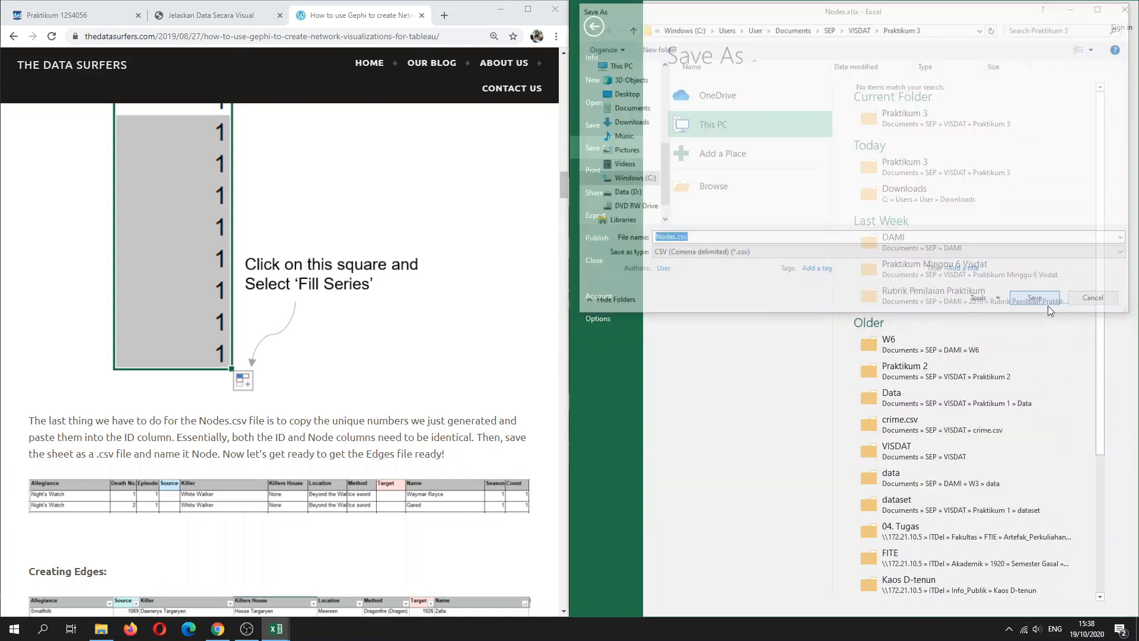
- Copy the full deaths table from the game-of-thones-deaths workbook into the blank workbook starting at A1
mouse_move(292, 605)
click(203, 578)
drag(607, 156, 1075, 565)
key(ctrl+c)
click(1083, 10)
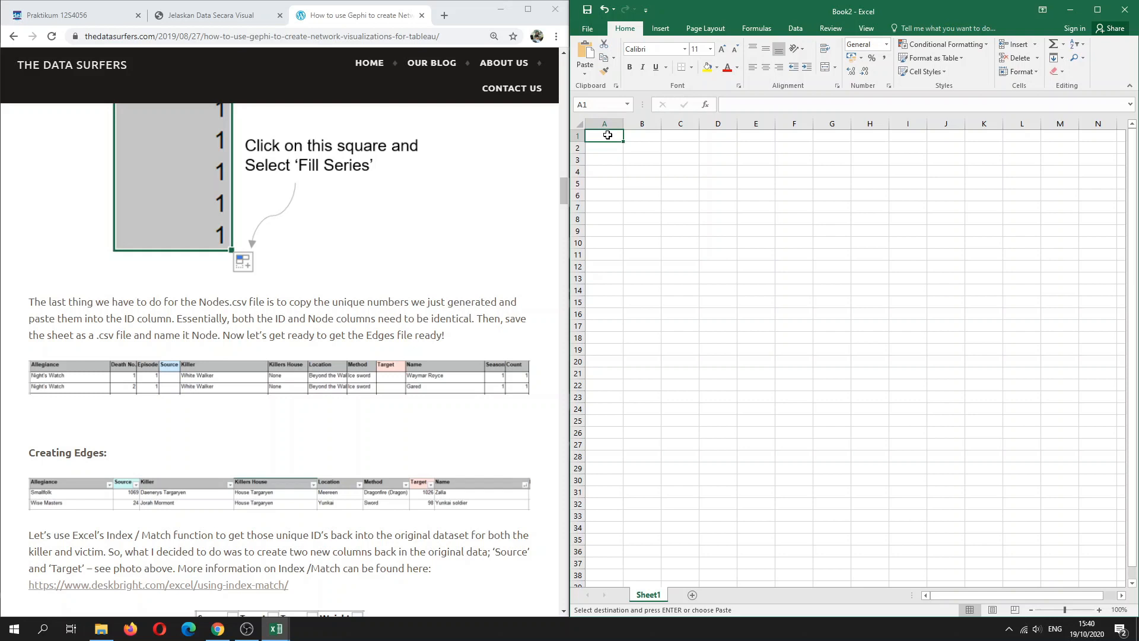
key(ctrl+v)
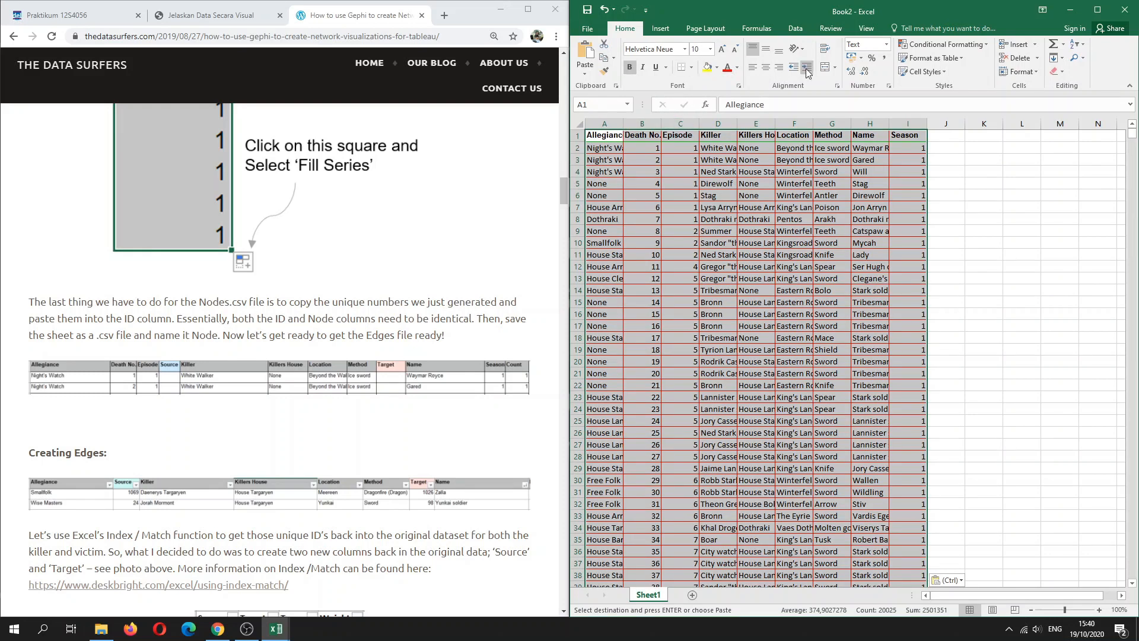
- Replace the pasted table's red cell outlines with black borders around all cells
click(691, 67)
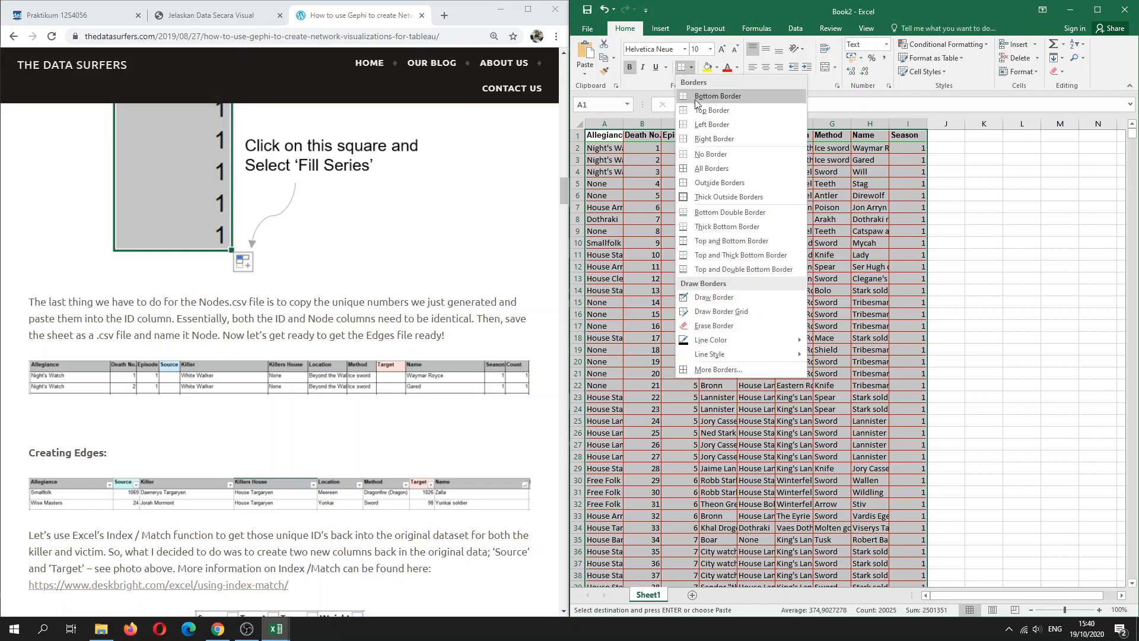
click(699, 154)
click(631, 153)
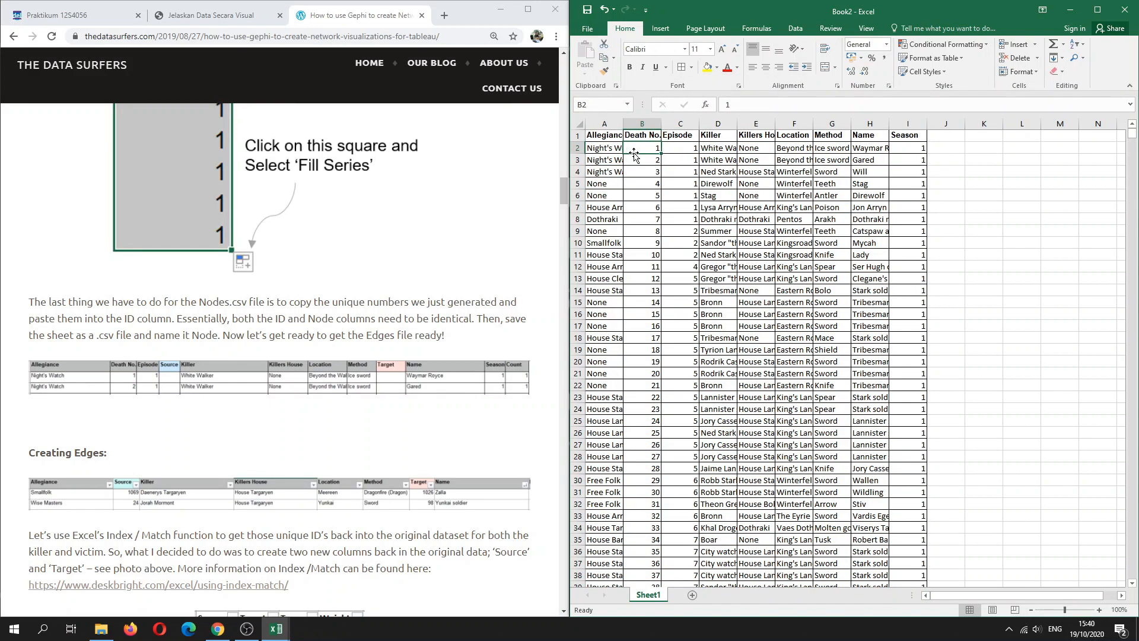
- Insert a new column before the Killer column and give it the header Source
right_click(710, 125)
click(738, 208)
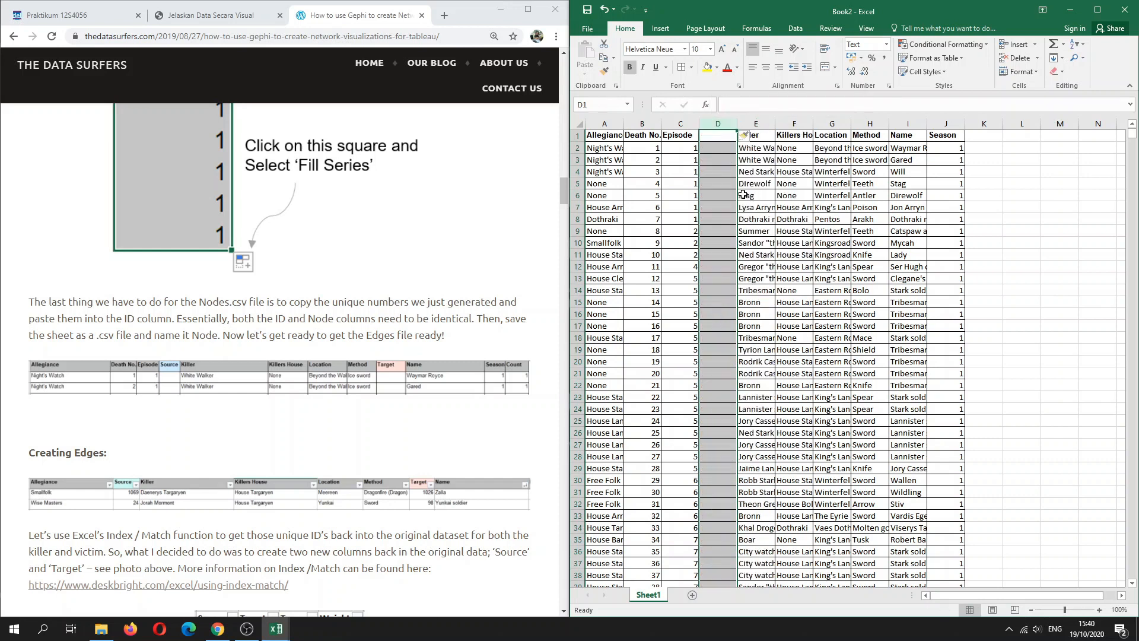
click(718, 138)
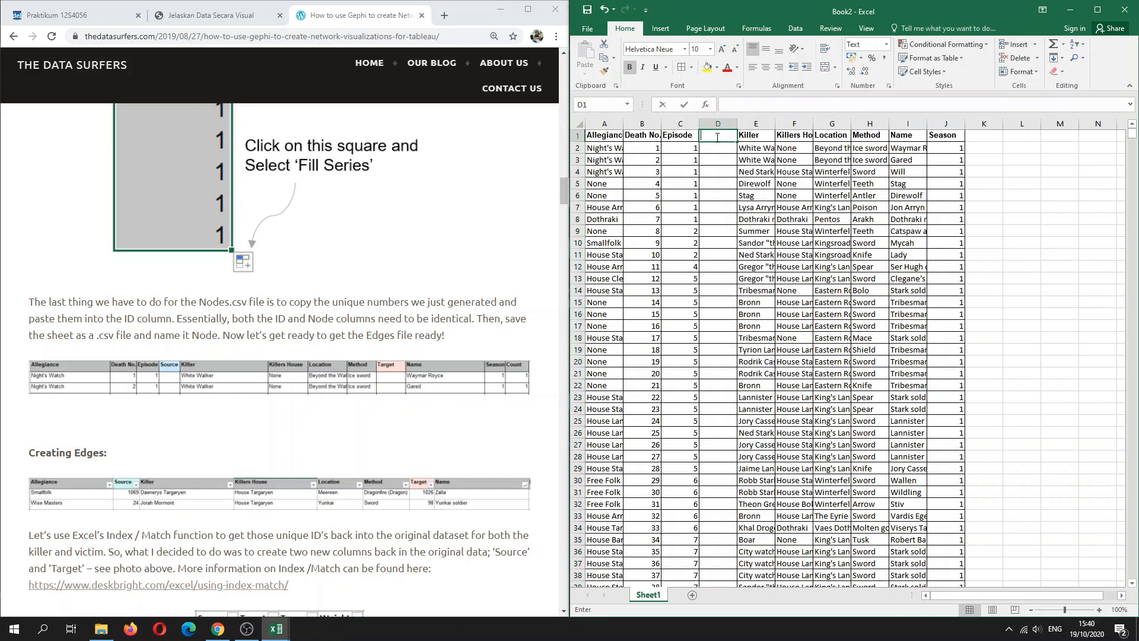
text(S)
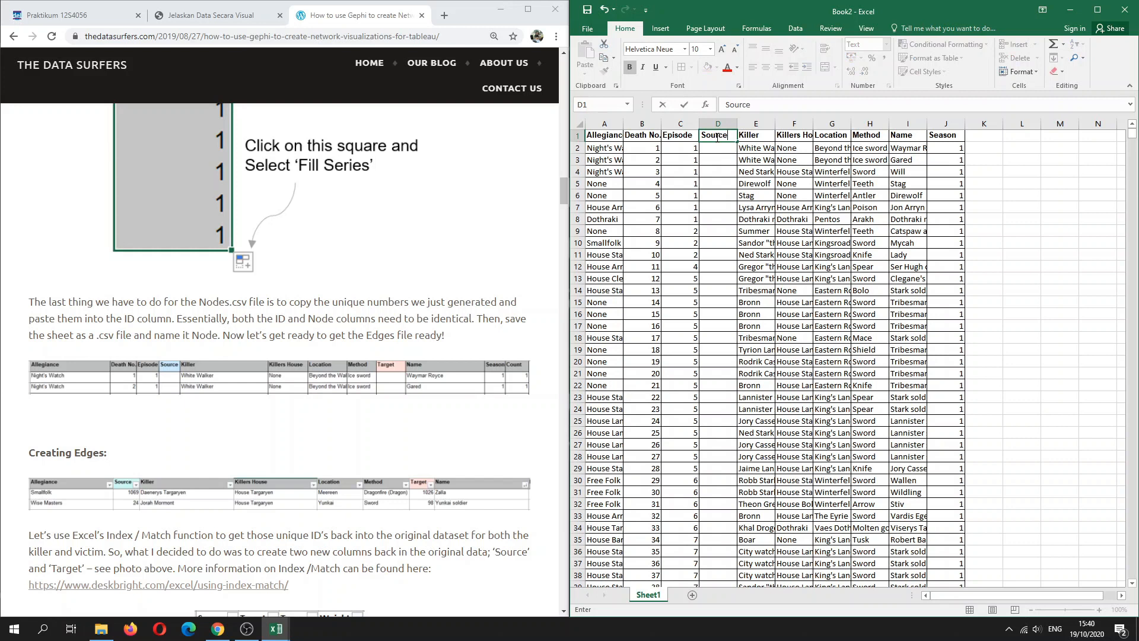
text(ource)
key(Tab)
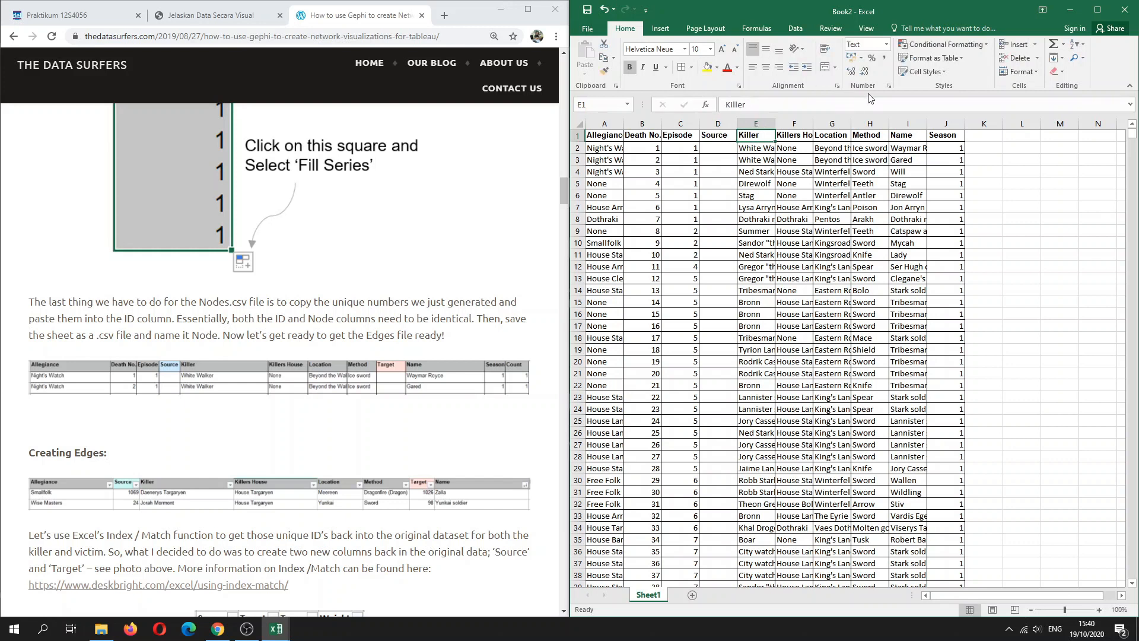
- Insert a new column before the Name column and give it the header Target
click(832, 124)
right_click(906, 123)
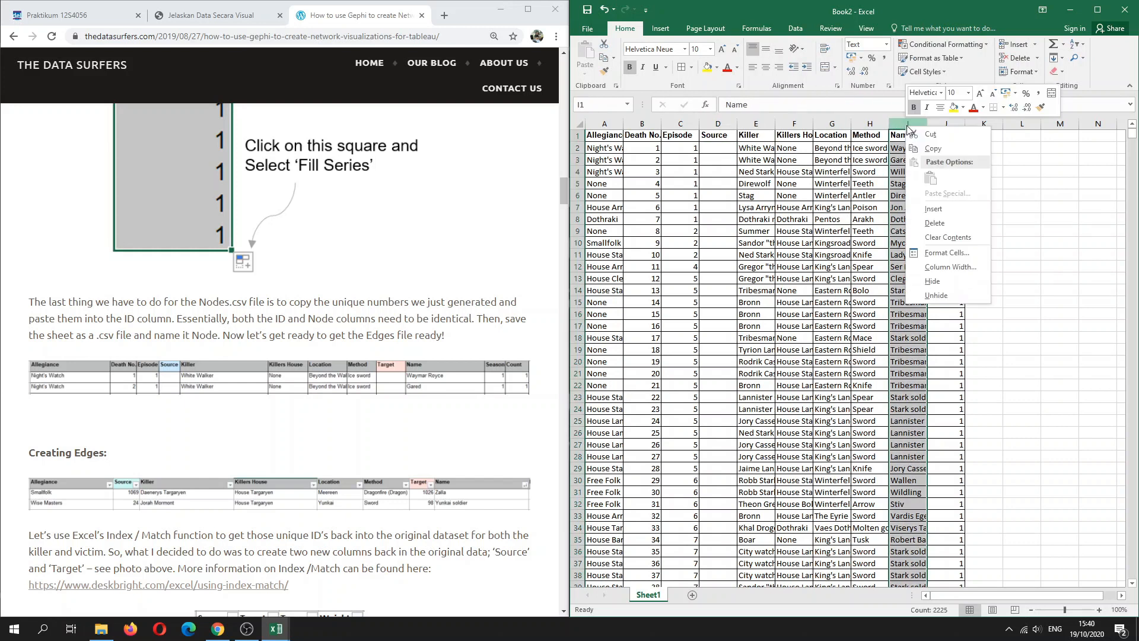
click(933, 208)
drag(909, 138, 908, 171)
double_click(909, 138)
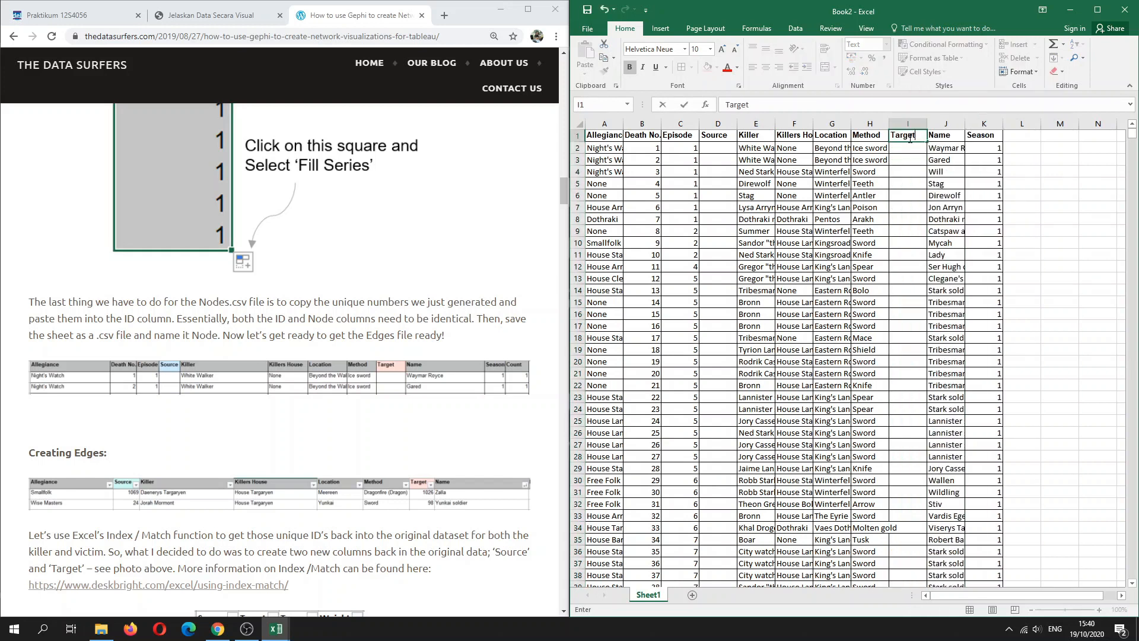
key(Return)
- Look at the linked Deskbright guide on INDEX MATCH and close it again
click(718, 148)
click(159, 585)
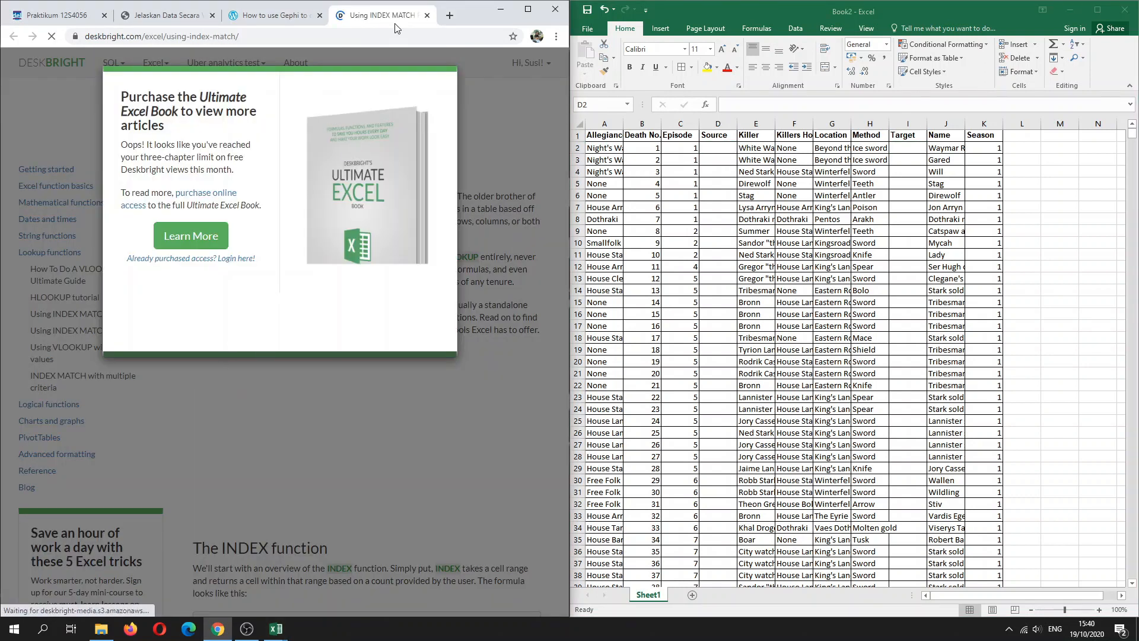
click(427, 15)
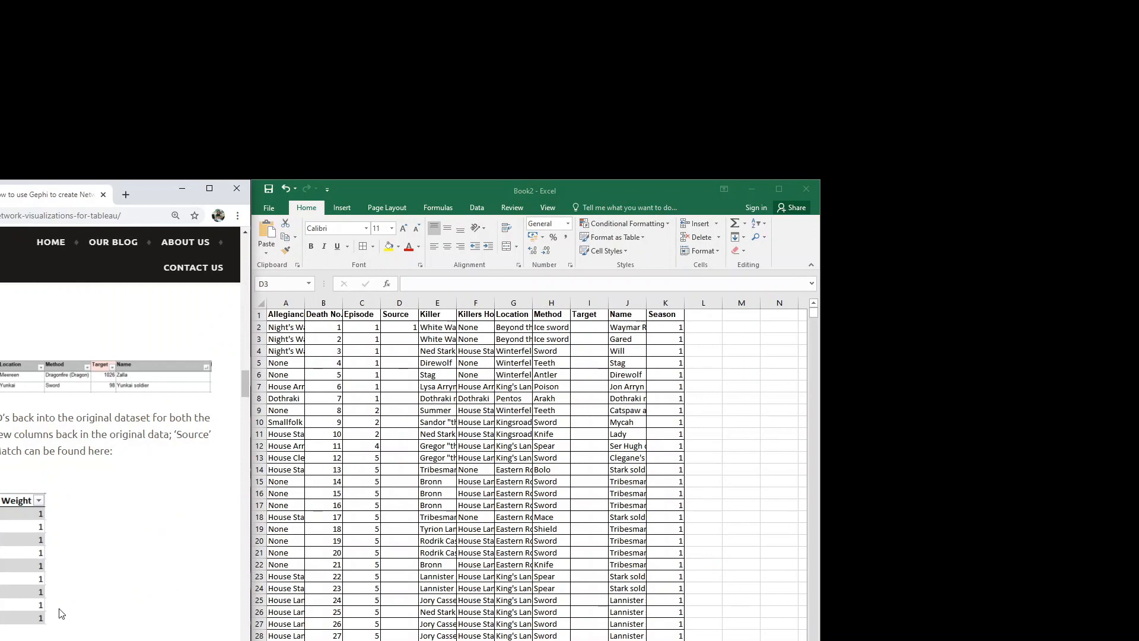
- Check the INDEX part of the Source formula in D2 against the ID column of the Nodes workbook
click(386, 328)
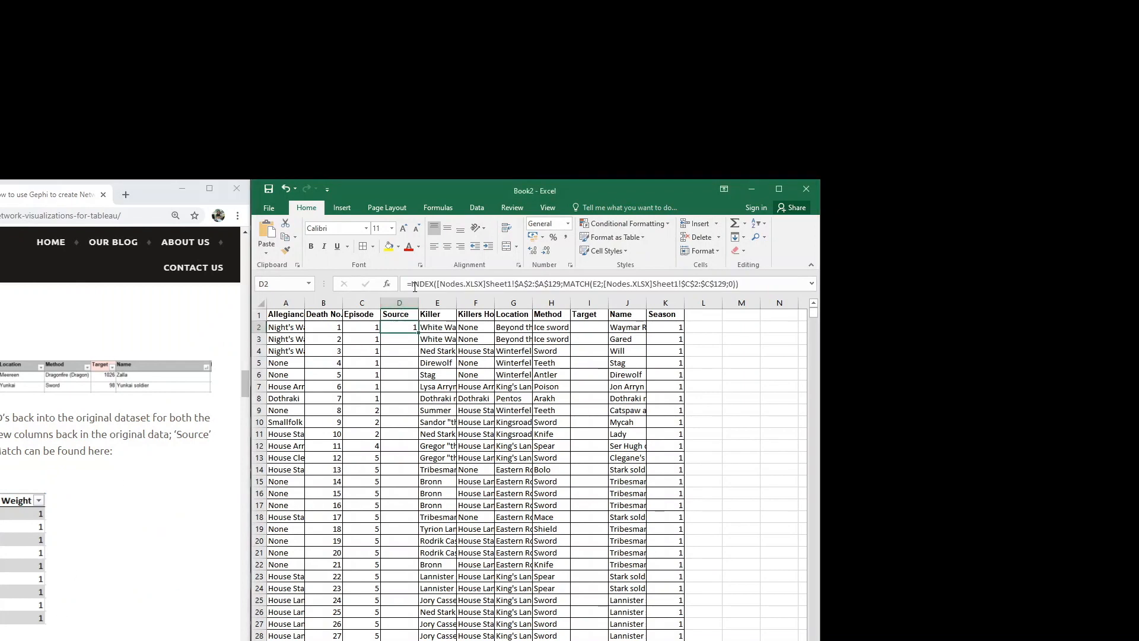
click(460, 283)
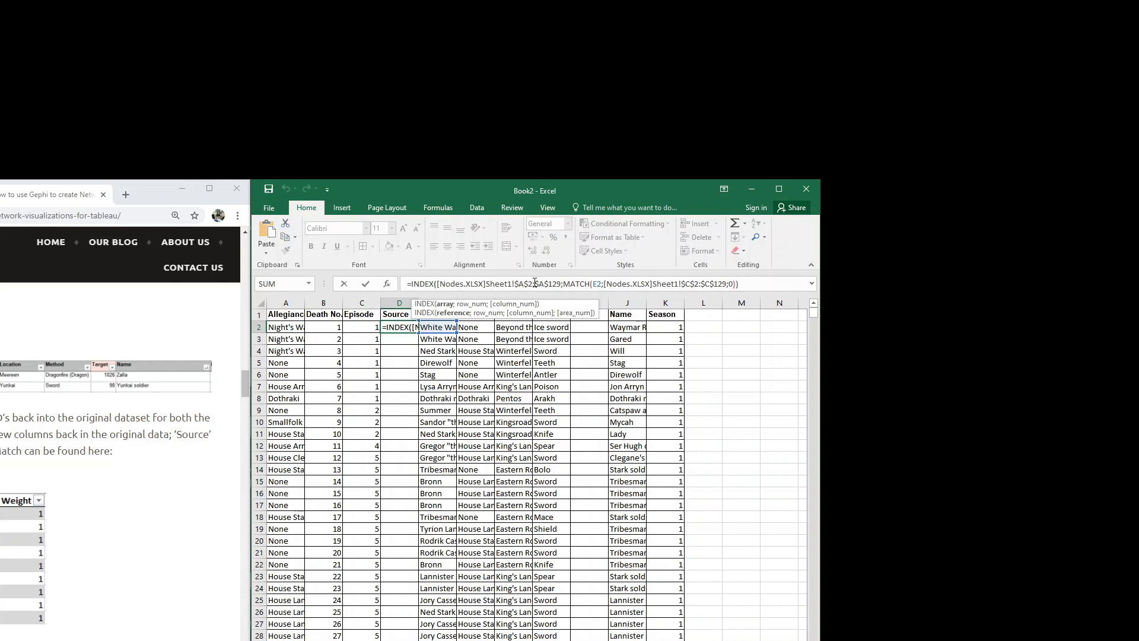
key(alt+Tab)
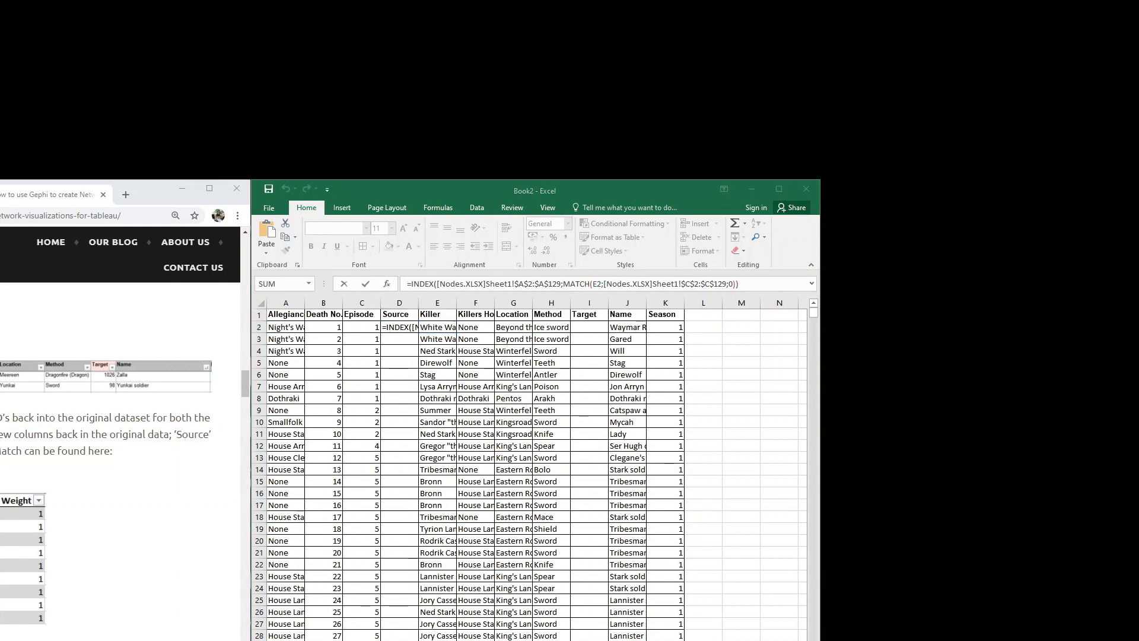
scroll(290, 473, up, 20)
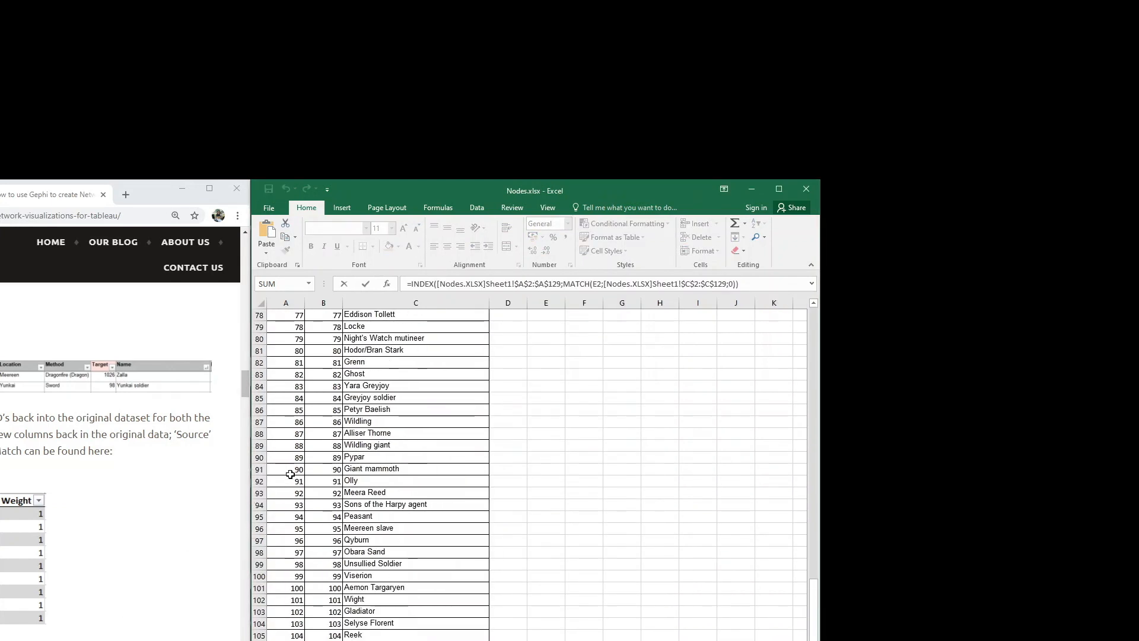
scroll(290, 473, up, 10)
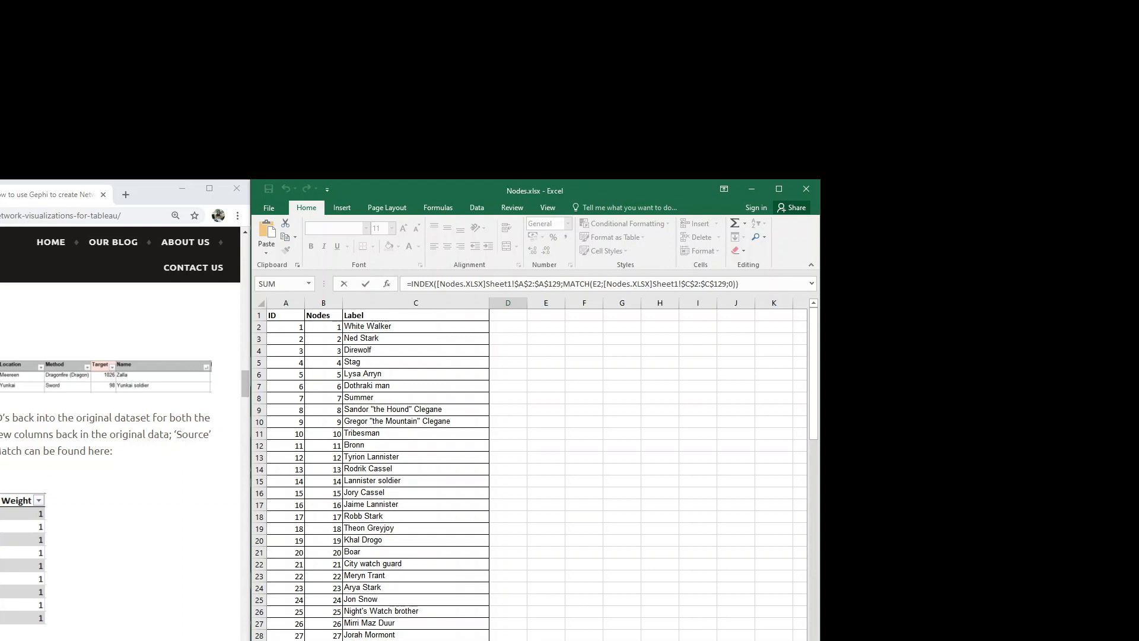
key(alt+Tab)
- Compare the killer in E2 used by the Source formula with the Label column of the Nodes workbook
click(435, 326)
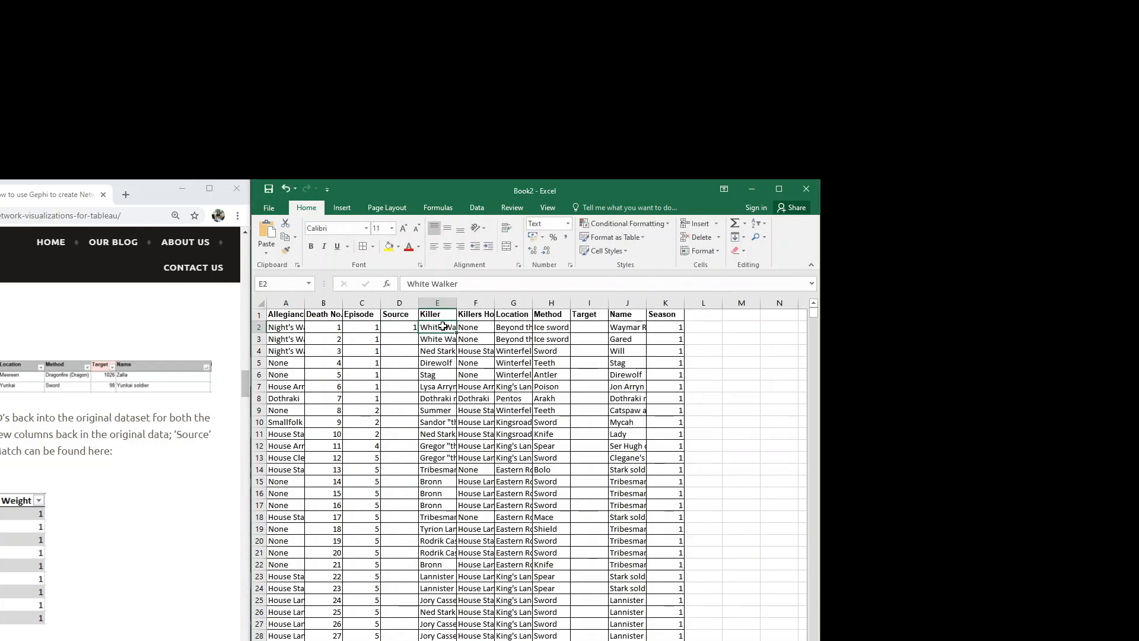
click(413, 330)
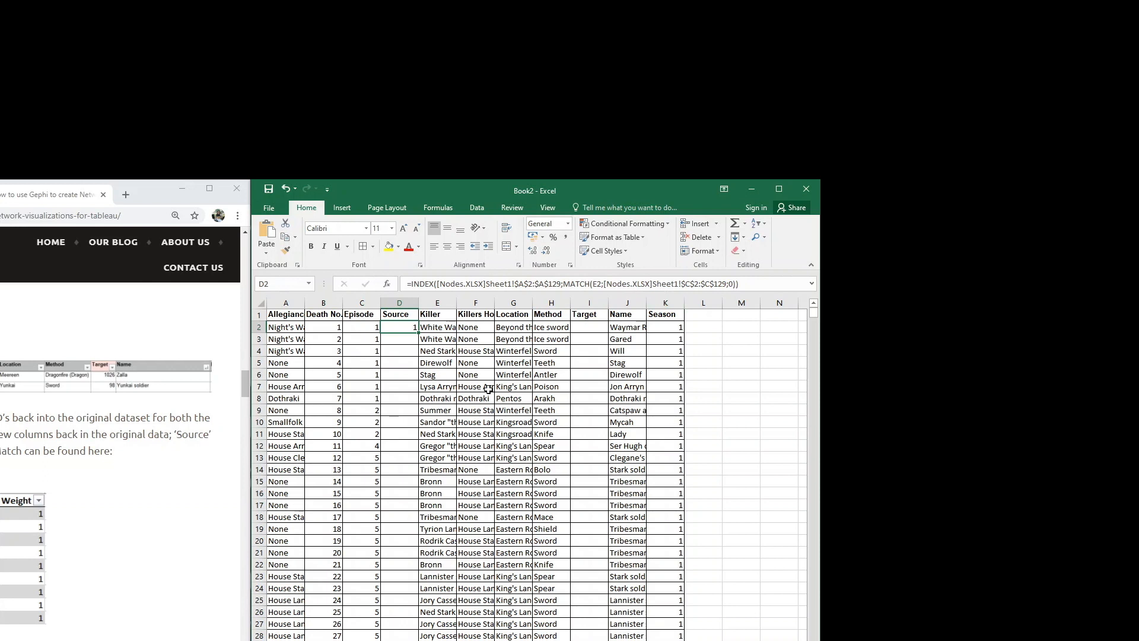
key(alt+Tab)
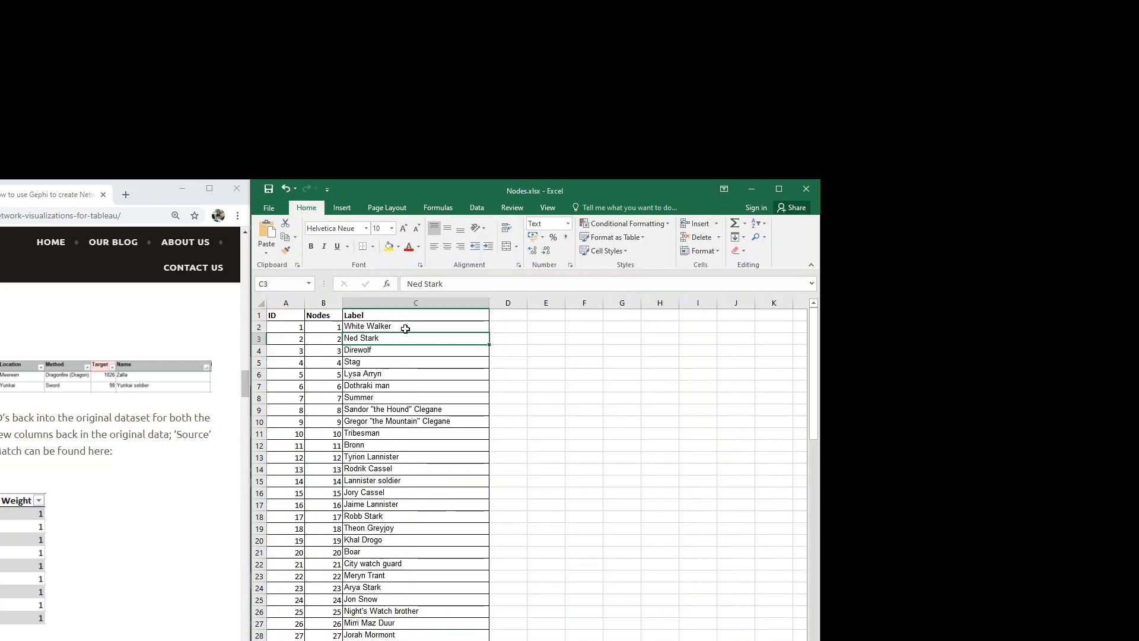
click(398, 329)
scroll(592, 389, down, 4)
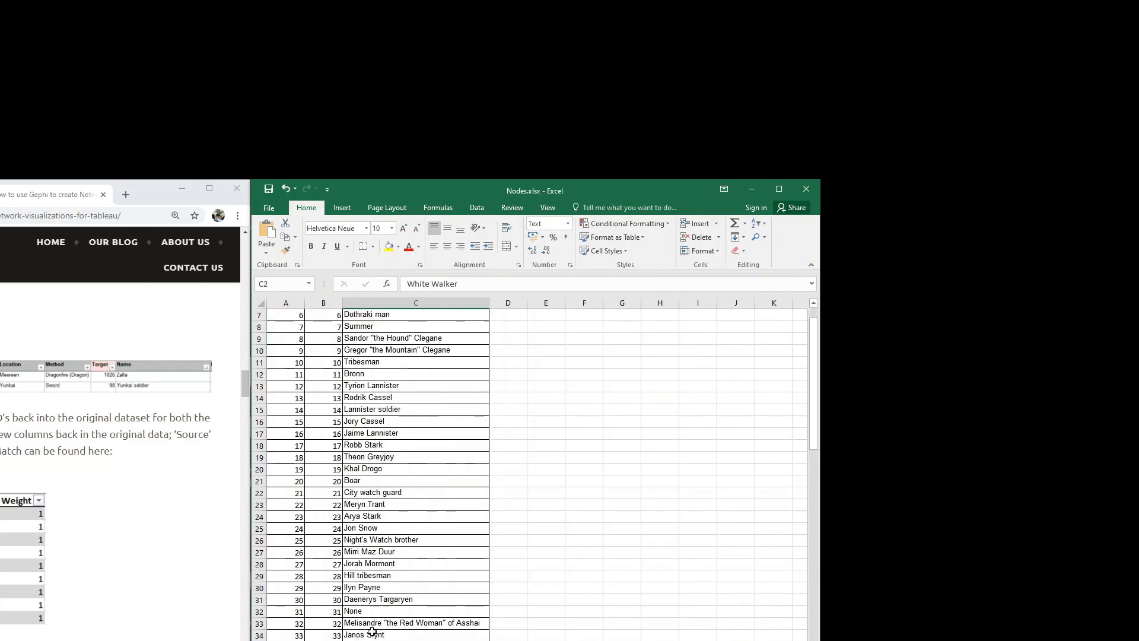
click(751, 188)
- Fill the INDEX/MATCH formula from D2 down the Source column for all data rows
click(410, 324)
drag(420, 332, 419, 639)
scroll(457, 530, up, 20)
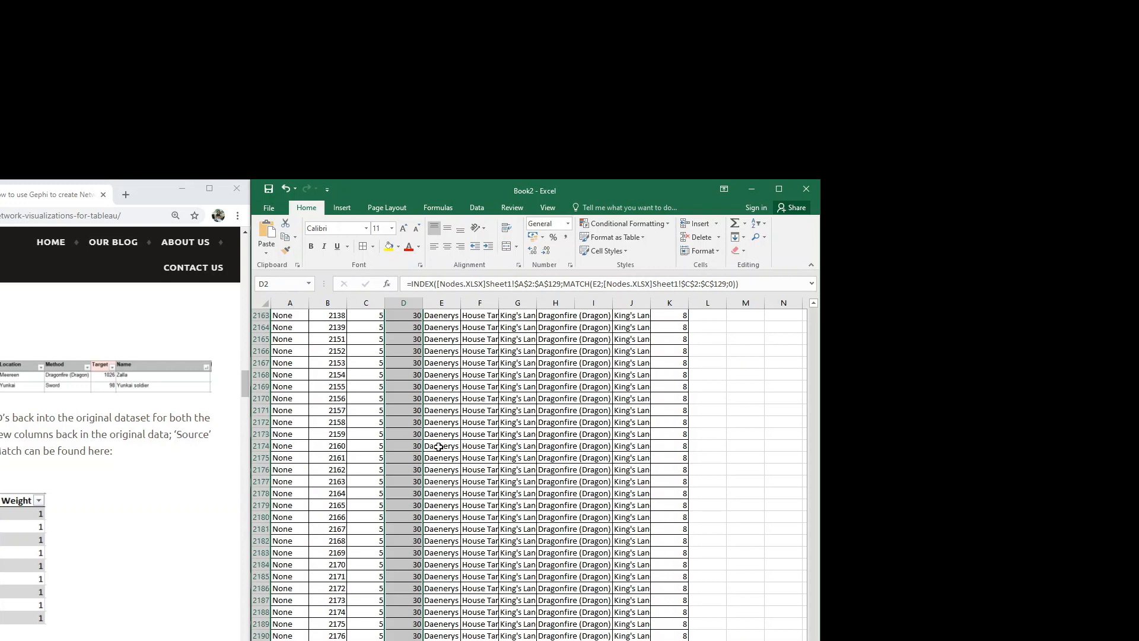
drag(813, 640, 800, 312)
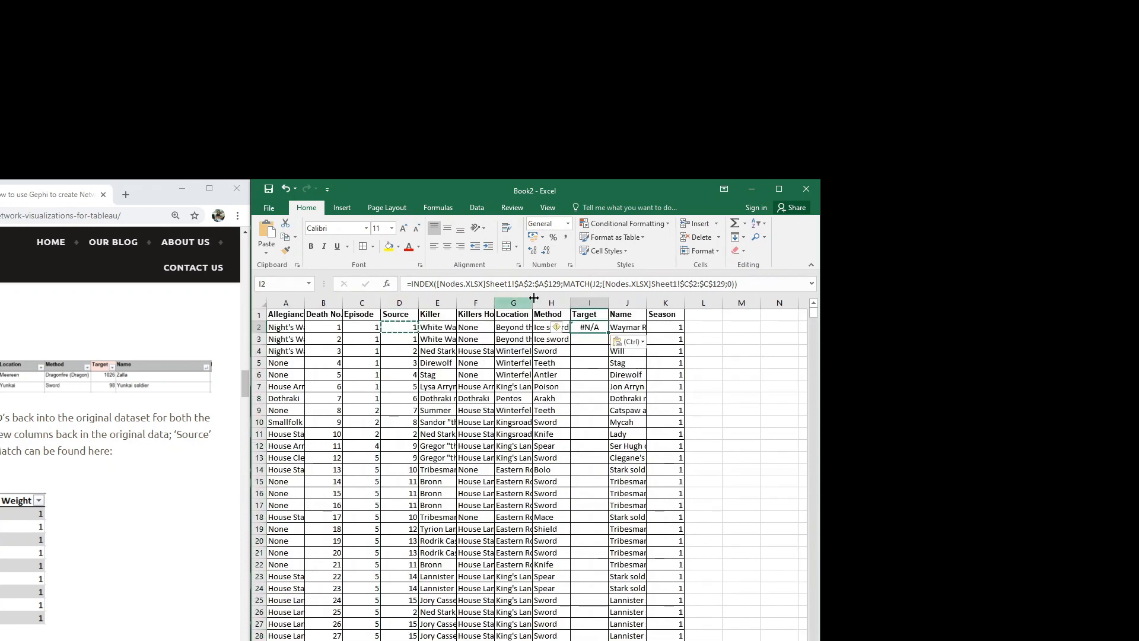
click(746, 283)
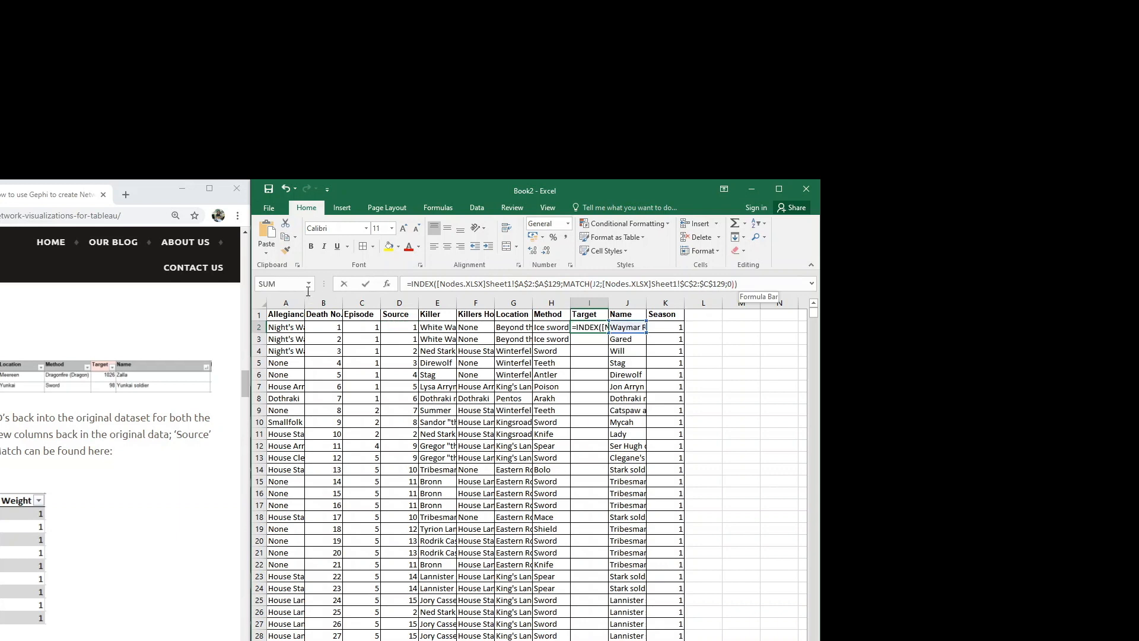
key(shift+Home)
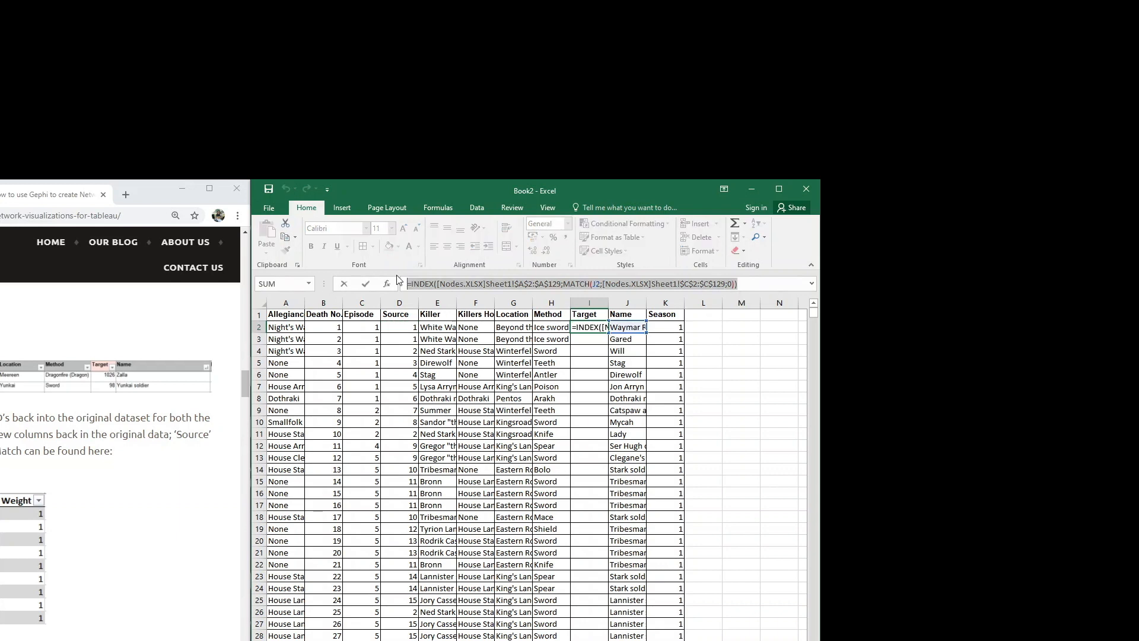
key(BackSpace)
- Read the guide's Creating Edges instructions about the new 'Source' and 'Target' columns
click(140, 501)
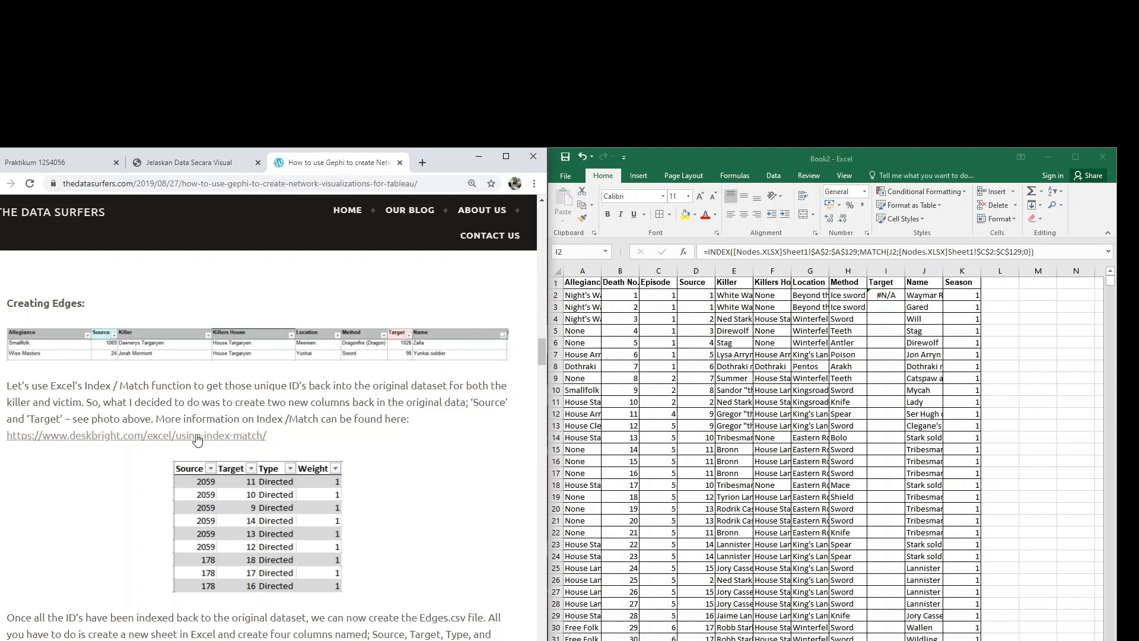
double_click(57, 403)
double_click(51, 418)
- Examine the INDEX and MATCH parts of the Target formula in I2 and the name it looks up in J2
click(727, 256)
click(736, 254)
drag(736, 254, 836, 253)
click(895, 254)
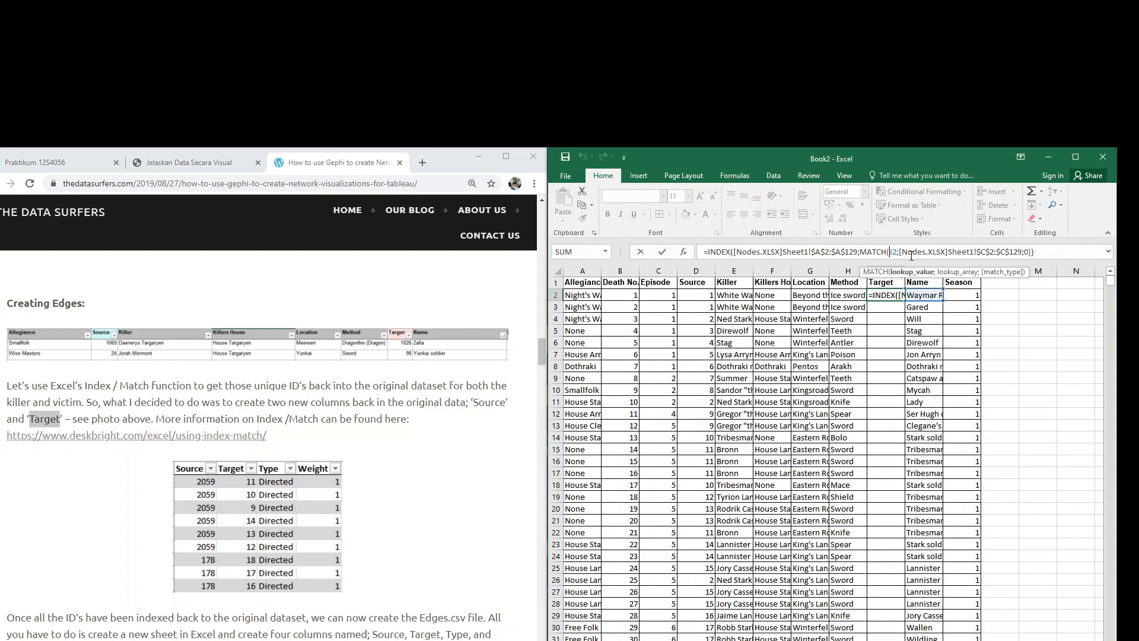
drag(908, 255, 1037, 254)
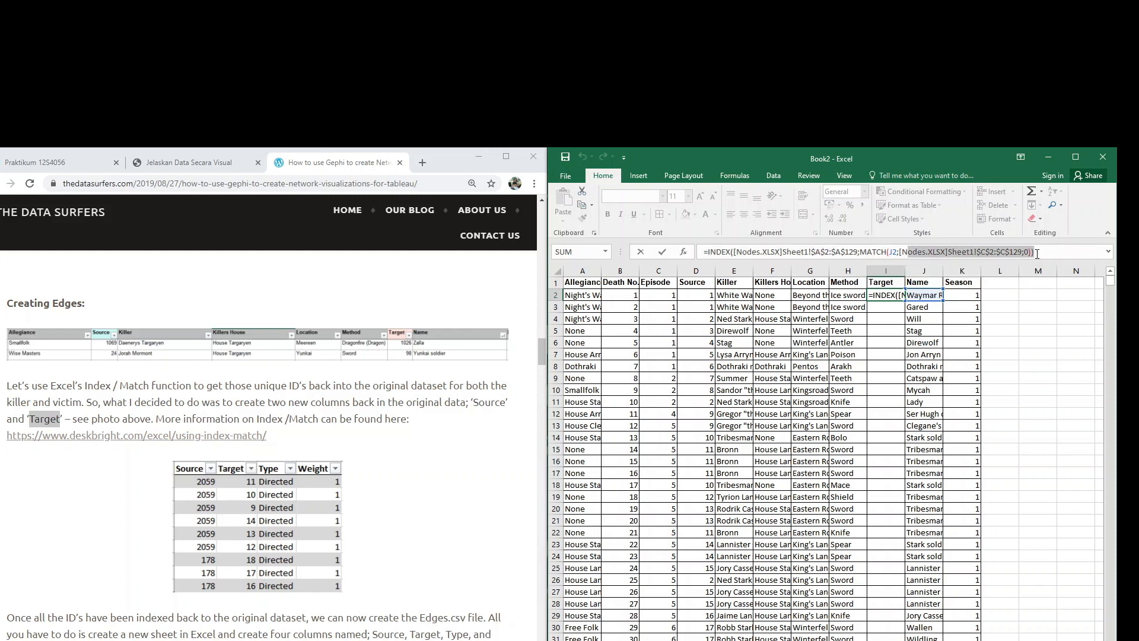
key(Escape)
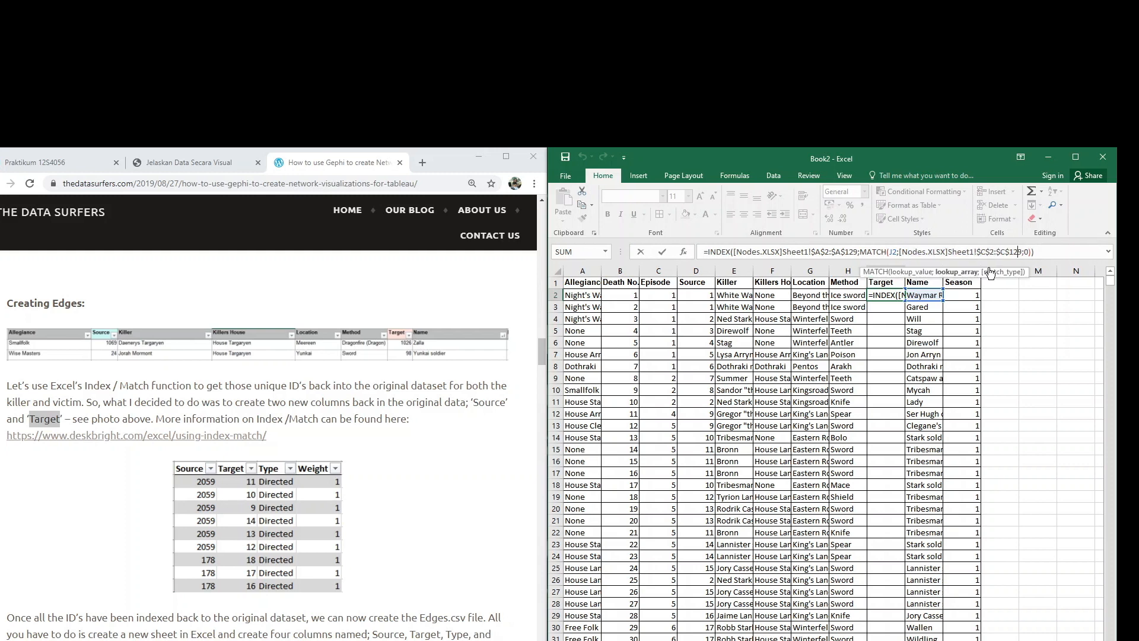
double_click(896, 294)
key(Return)
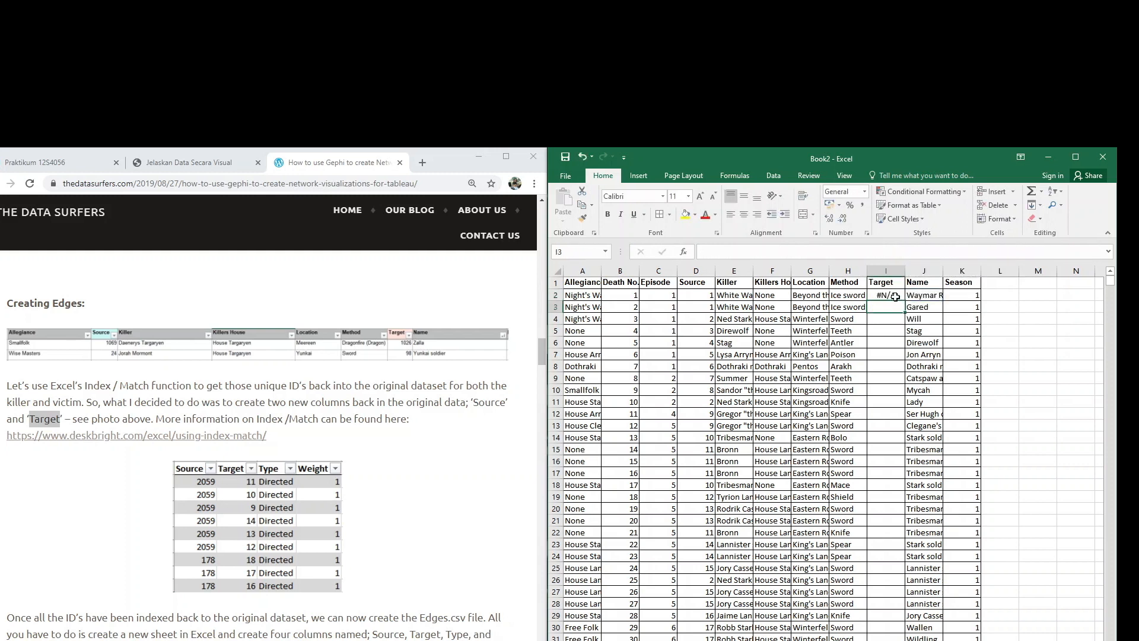
click(921, 295)
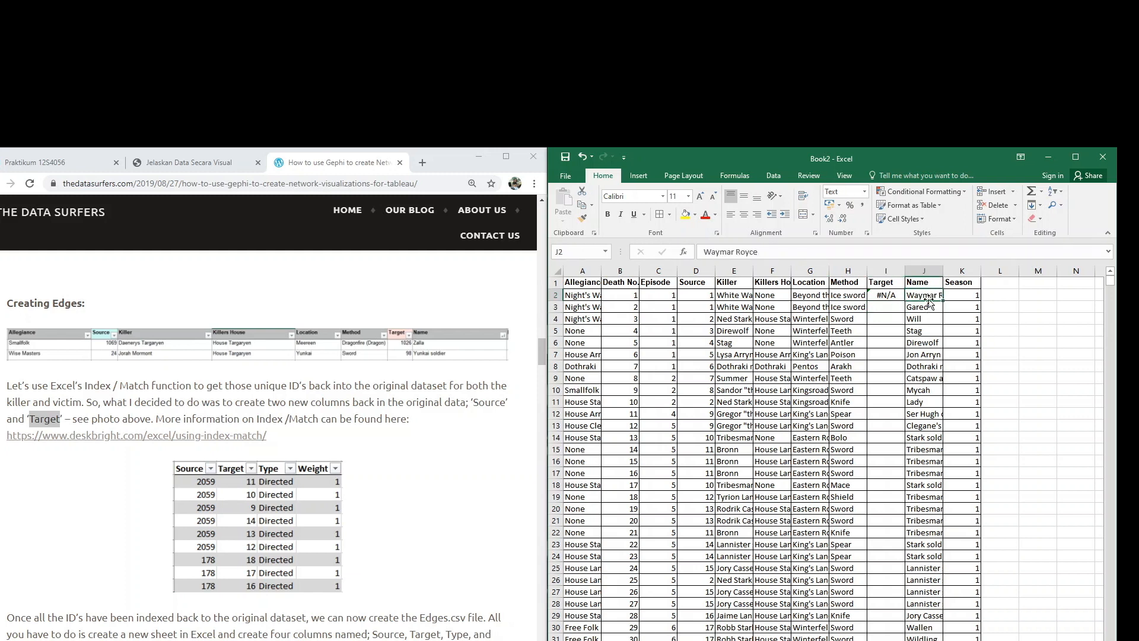
- Fill the INDEX/MATCH formula from I2 down the Target column for all data rows and review the filled IDs
click(887, 299)
drag(905, 301, 943, 640)
scroll(926, 524, up, 20)
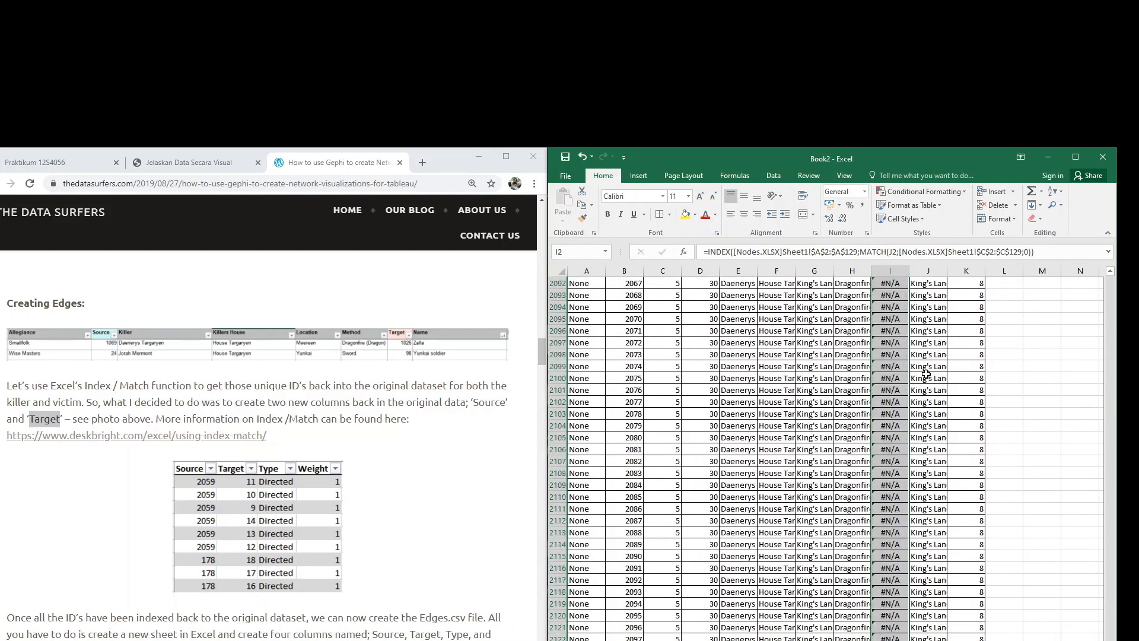
drag(1110, 611, 1111, 560)
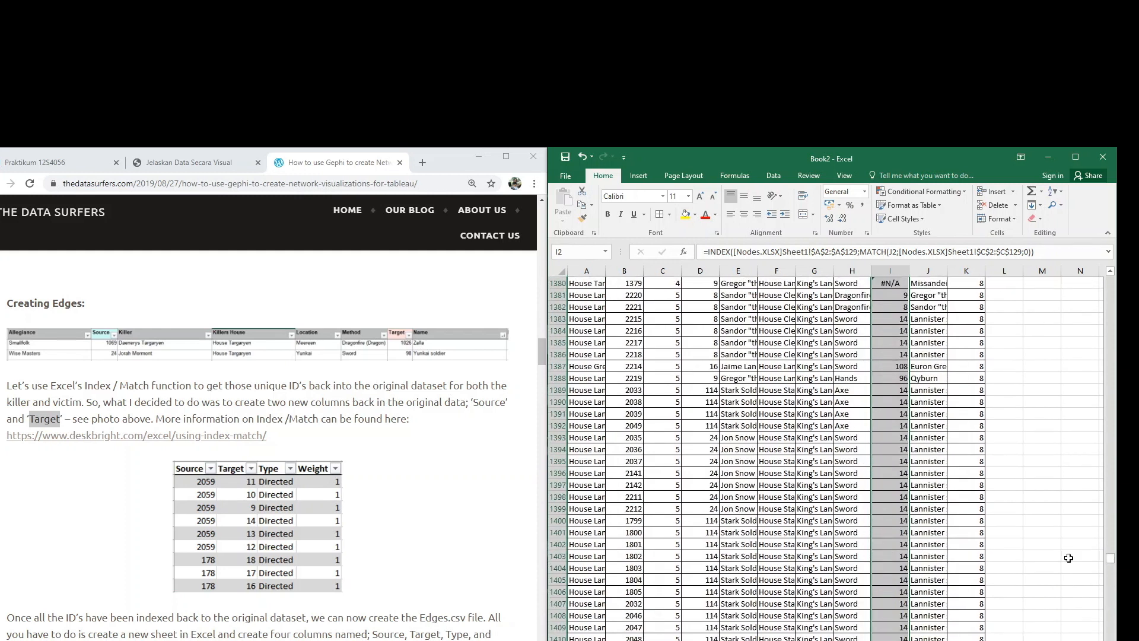
scroll(961, 546, up, 9)
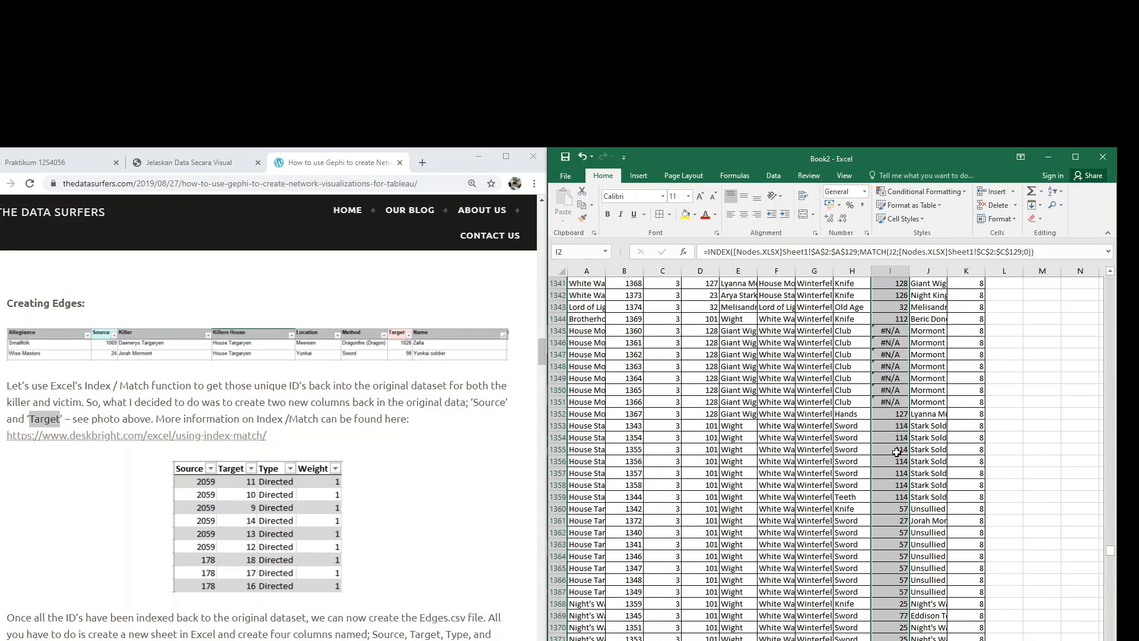
click(897, 452)
scroll(898, 448, up, 11)
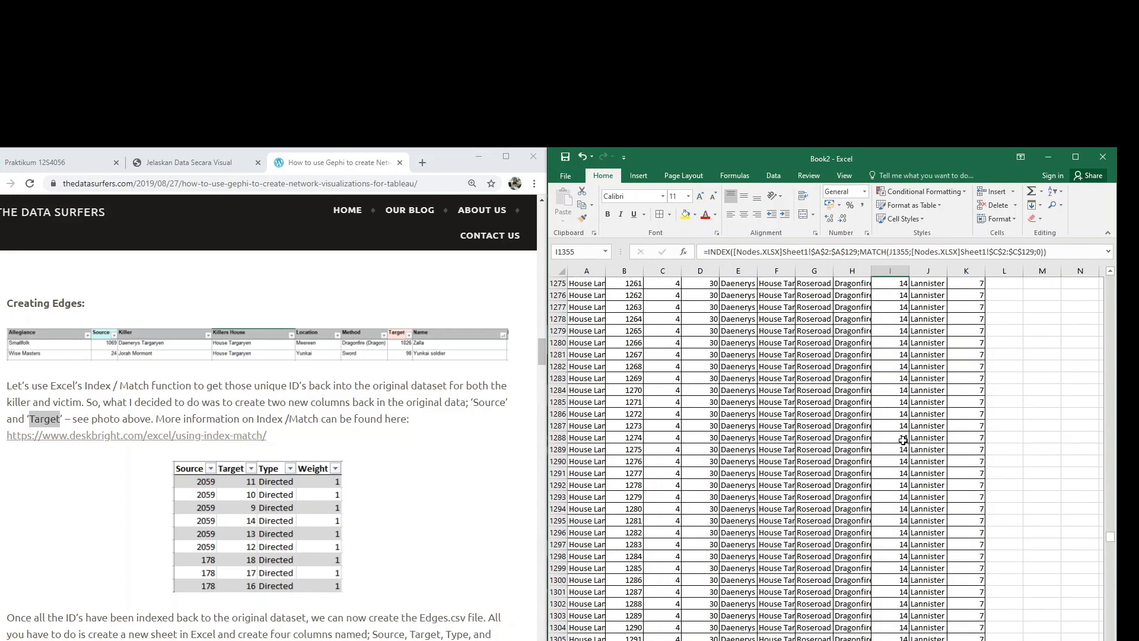
scroll(889, 425, up, 20)
- Save the workbook as Edges.xlsx, and save a CSV copy named Edges.csv in the Praktikum 3 folder
key(ctrl+s)
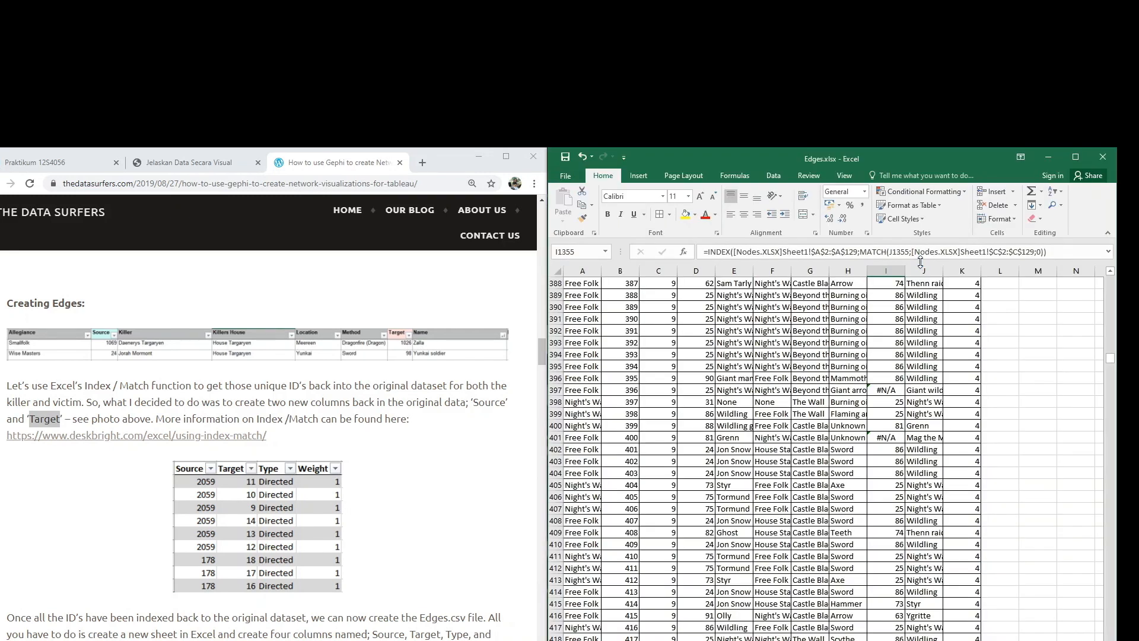
click(565, 176)
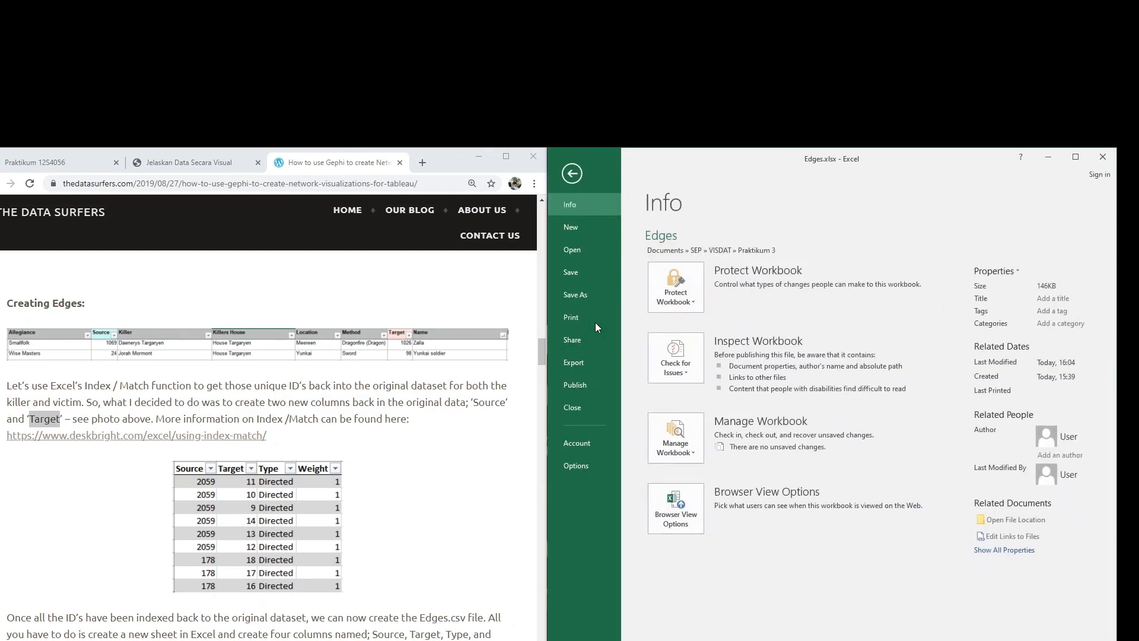
click(590, 294)
click(866, 270)
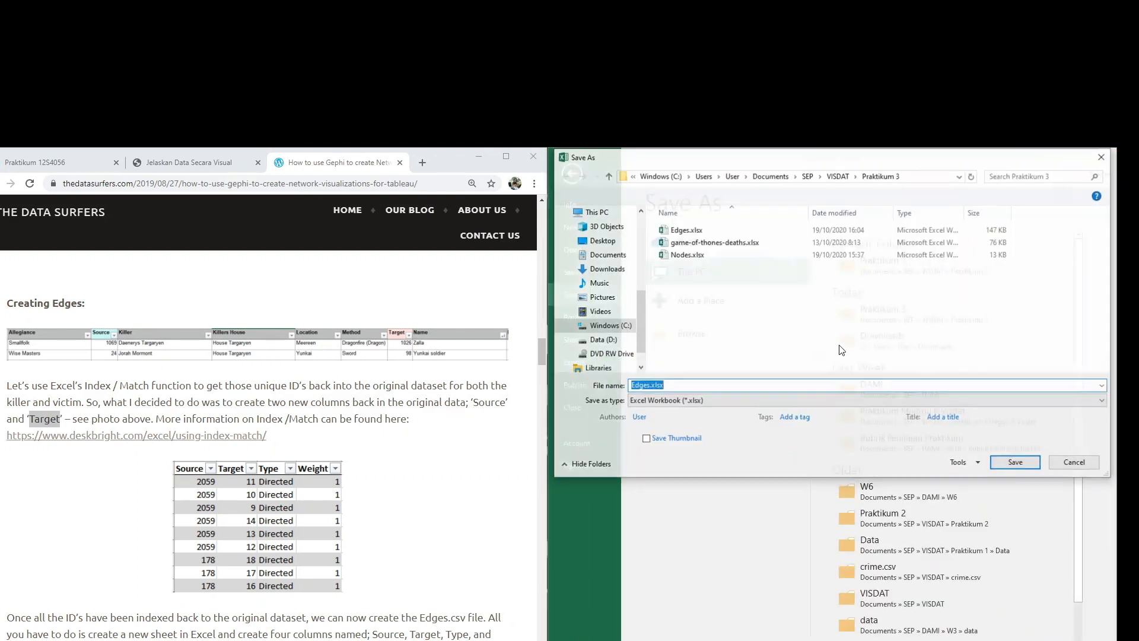
click(714, 398)
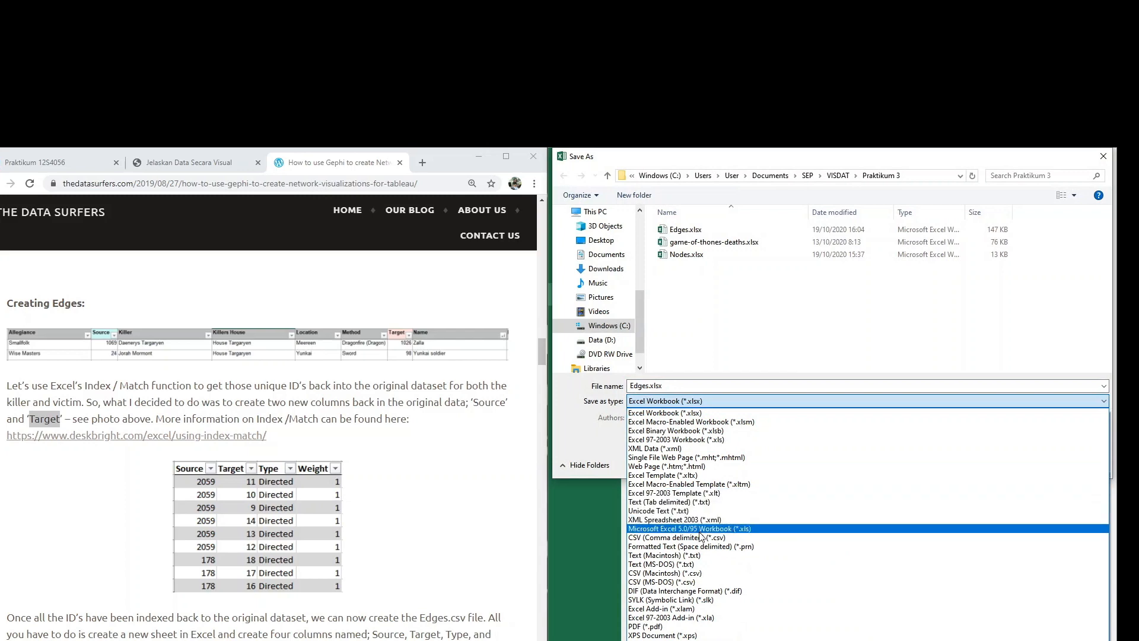
click(811, 530)
click(1016, 448)
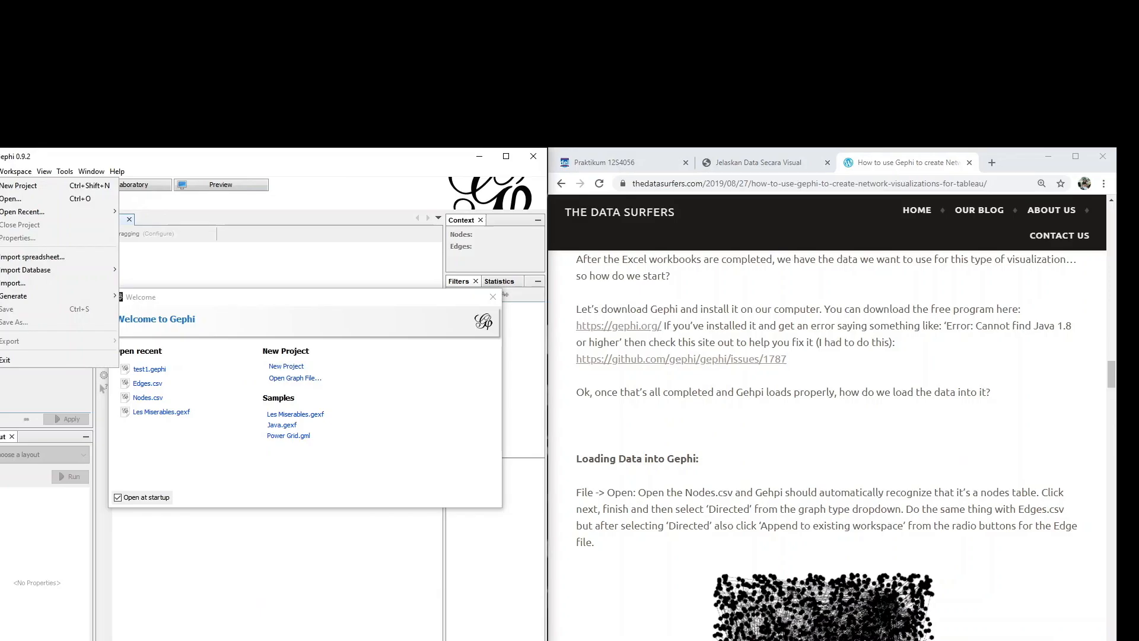
- Switch to Gephi and open Nodes.csv from the Praktikum 3 folder inside VISDAT
click(5, 199)
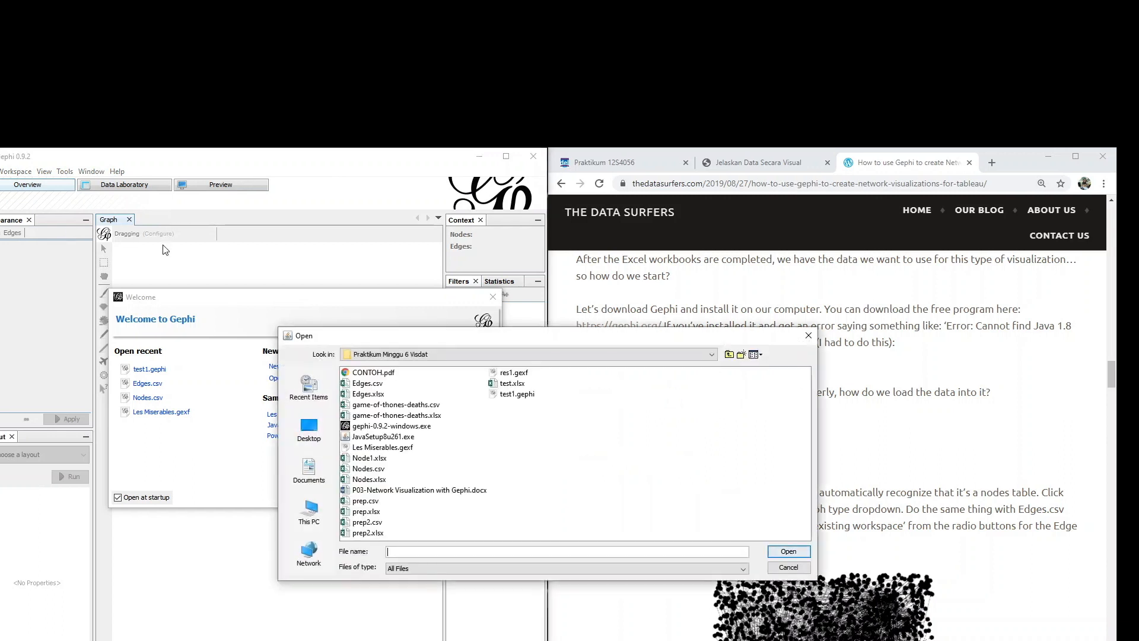
drag(382, 343, 191, 315)
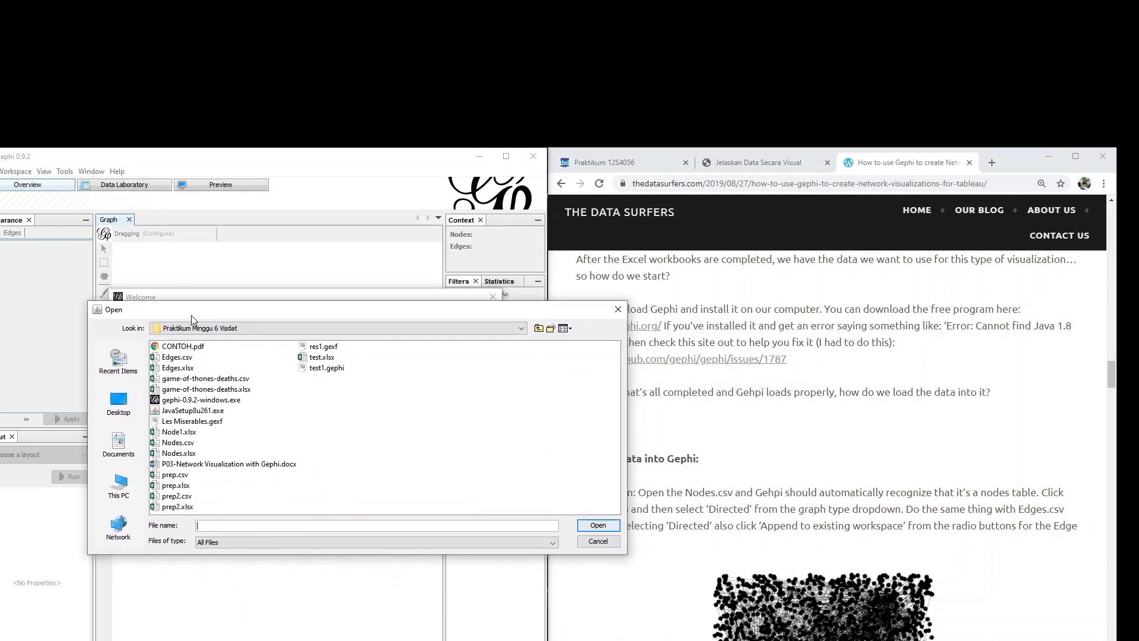
click(201, 330)
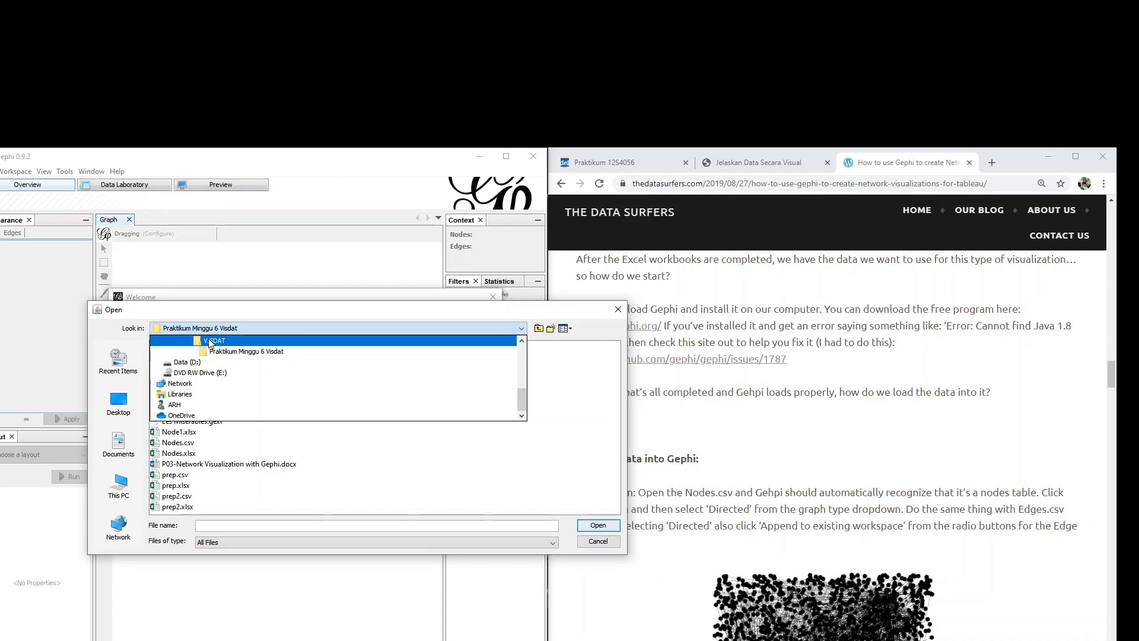
click(212, 342)
double_click(196, 400)
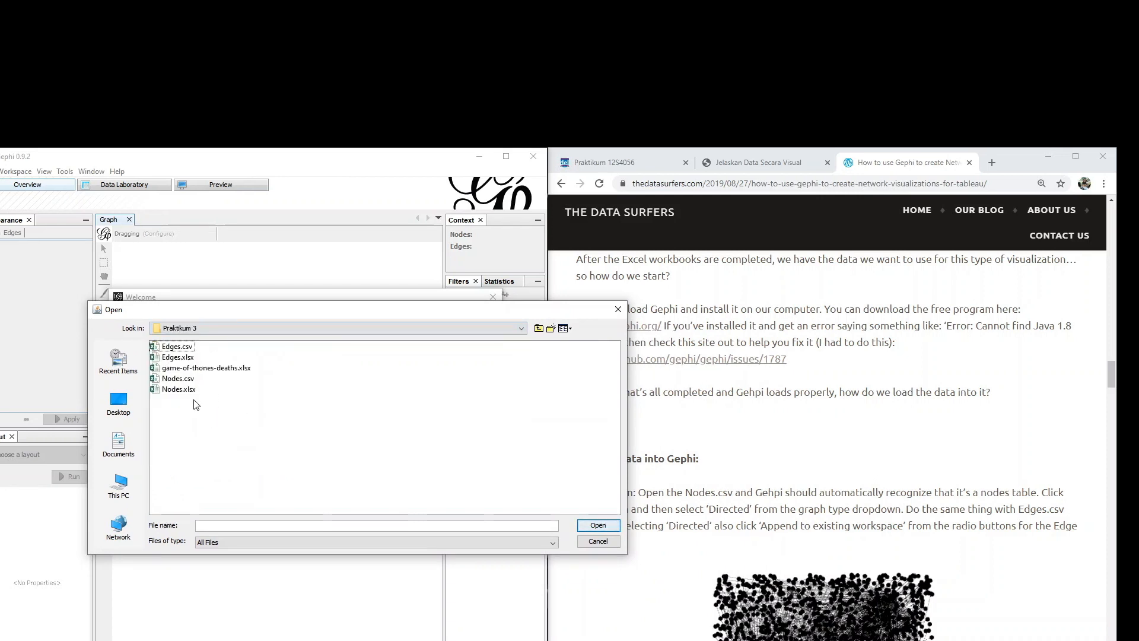
click(180, 379)
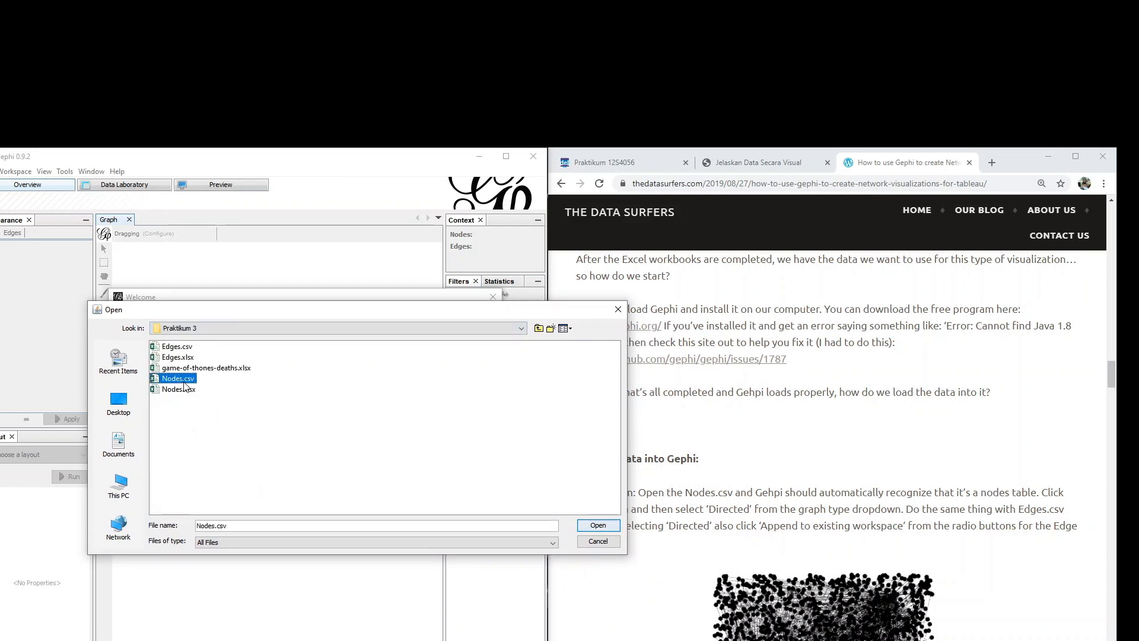
click(687, 490)
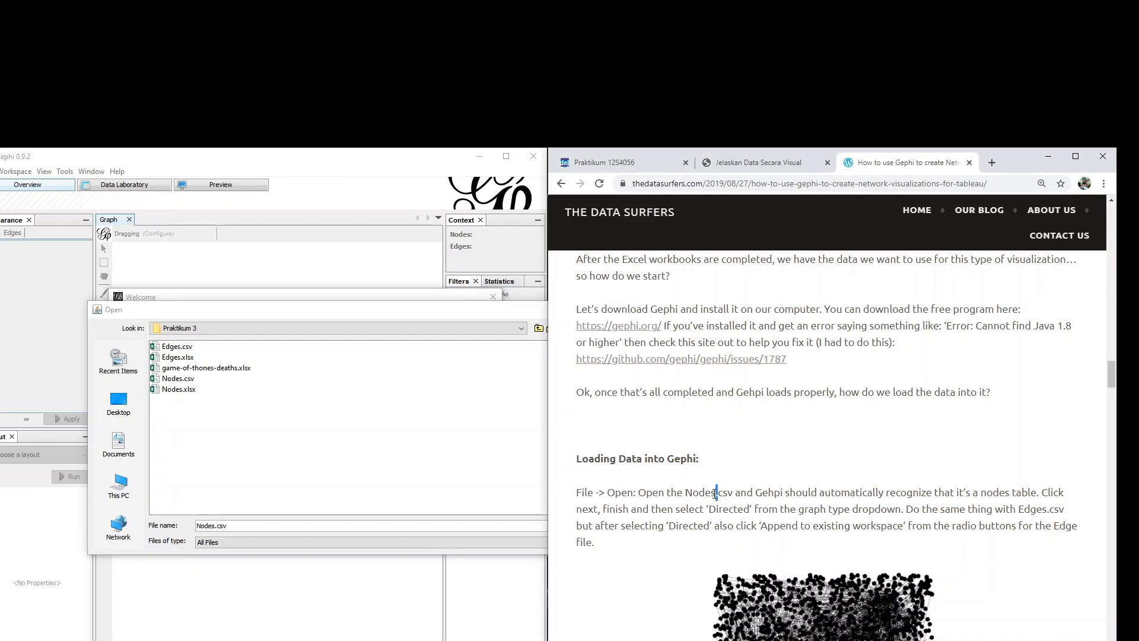
key(Return)
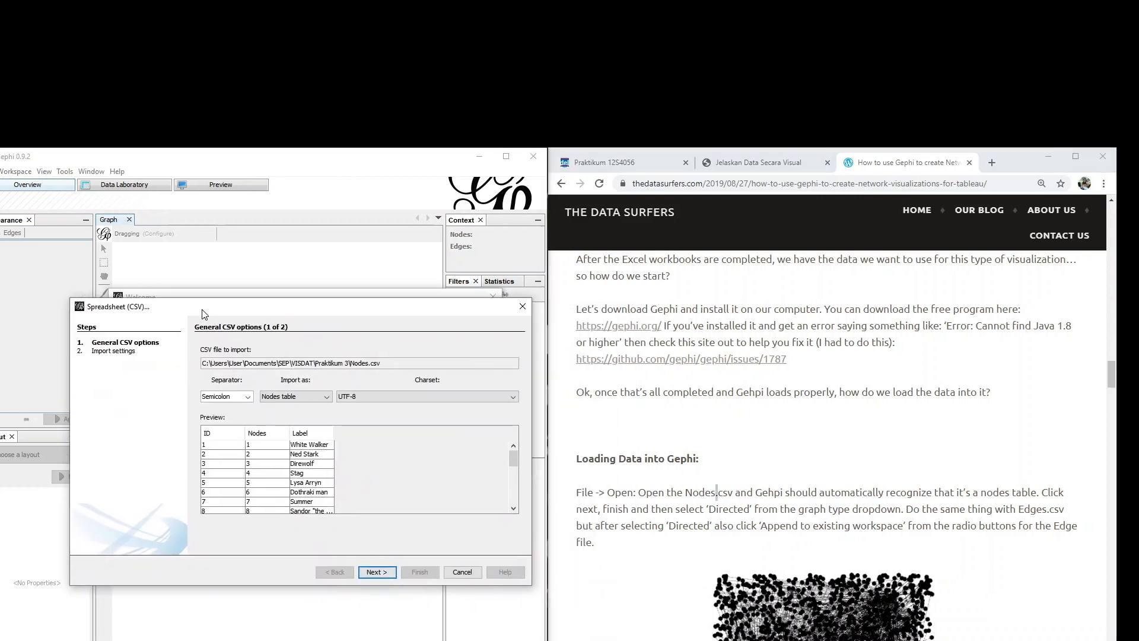
- Import Nodes.csv as a Directed graph in a new workspace with the default column settings, and dismiss the Welcome window
click(379, 573)
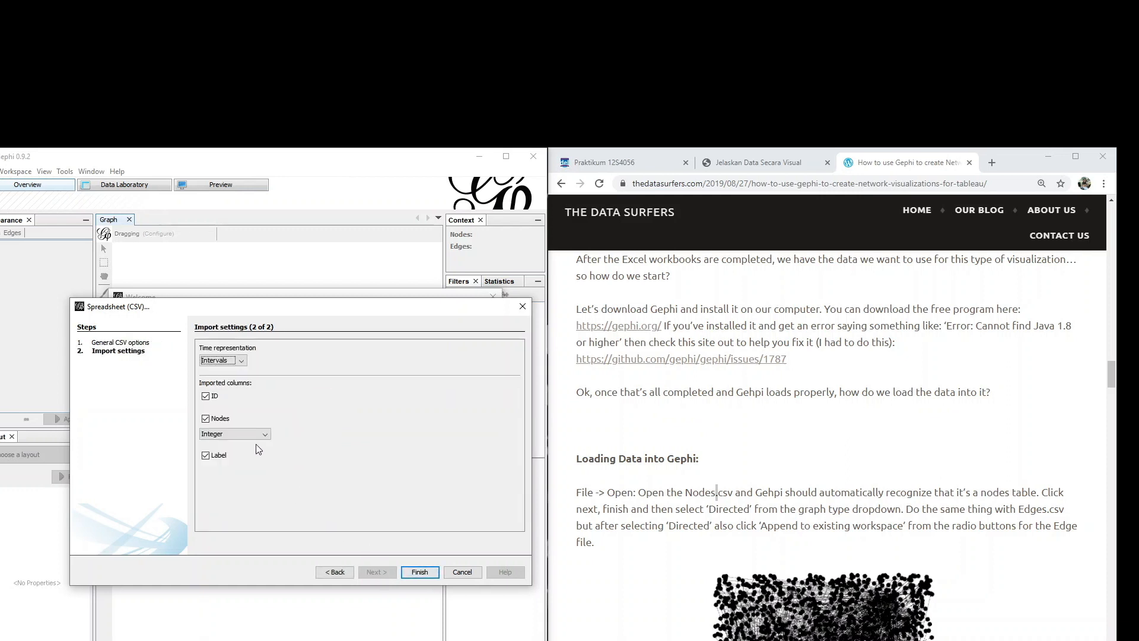
click(419, 571)
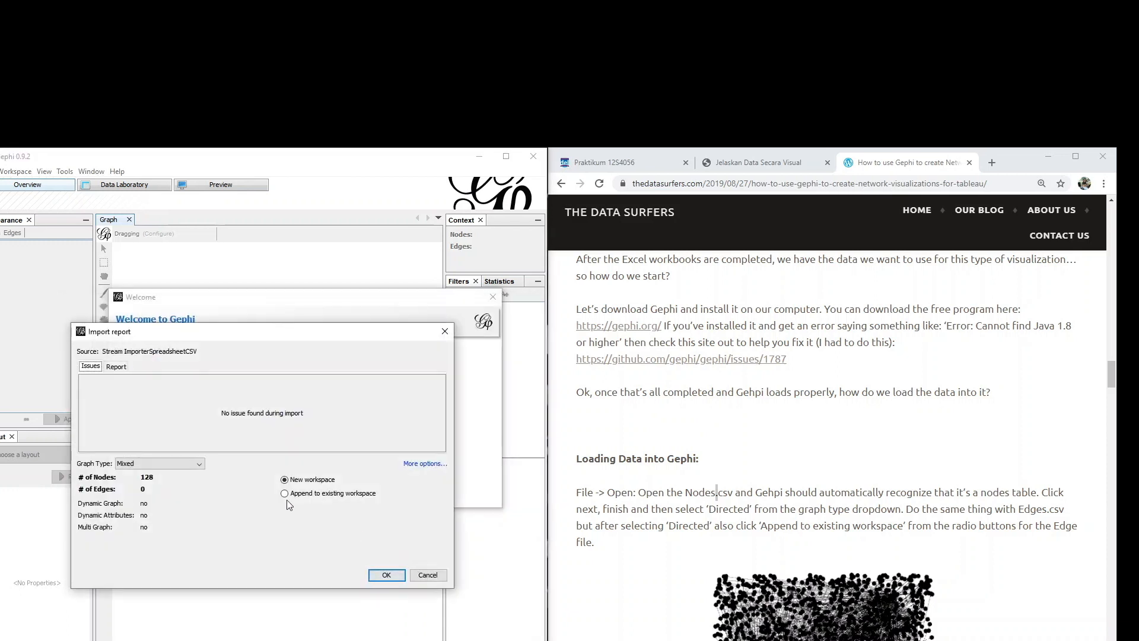
click(185, 464)
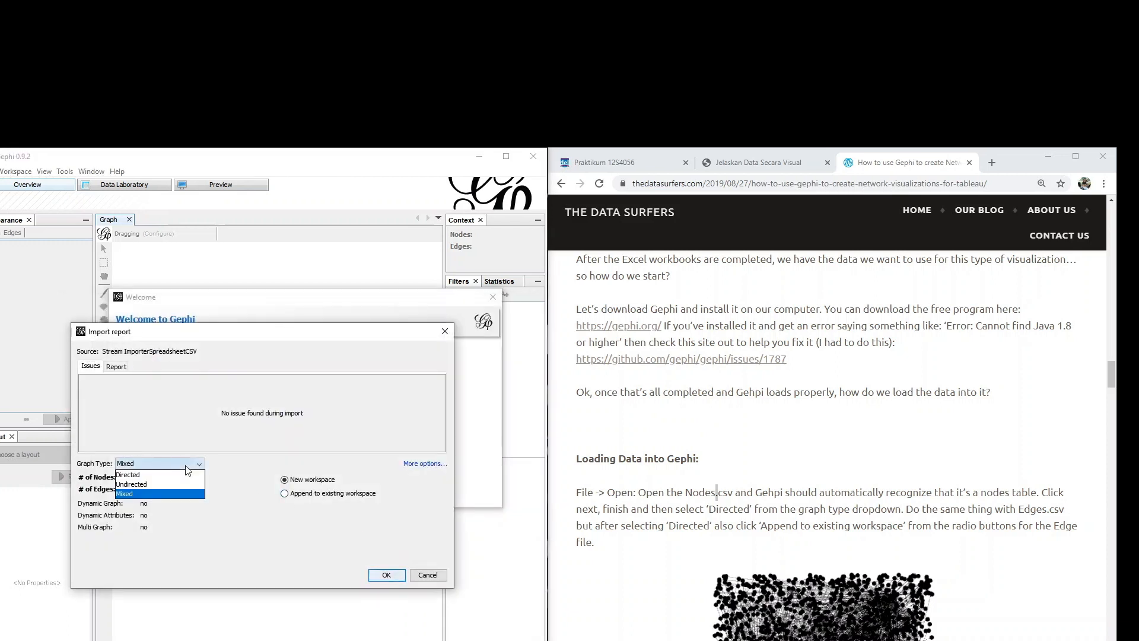
click(145, 475)
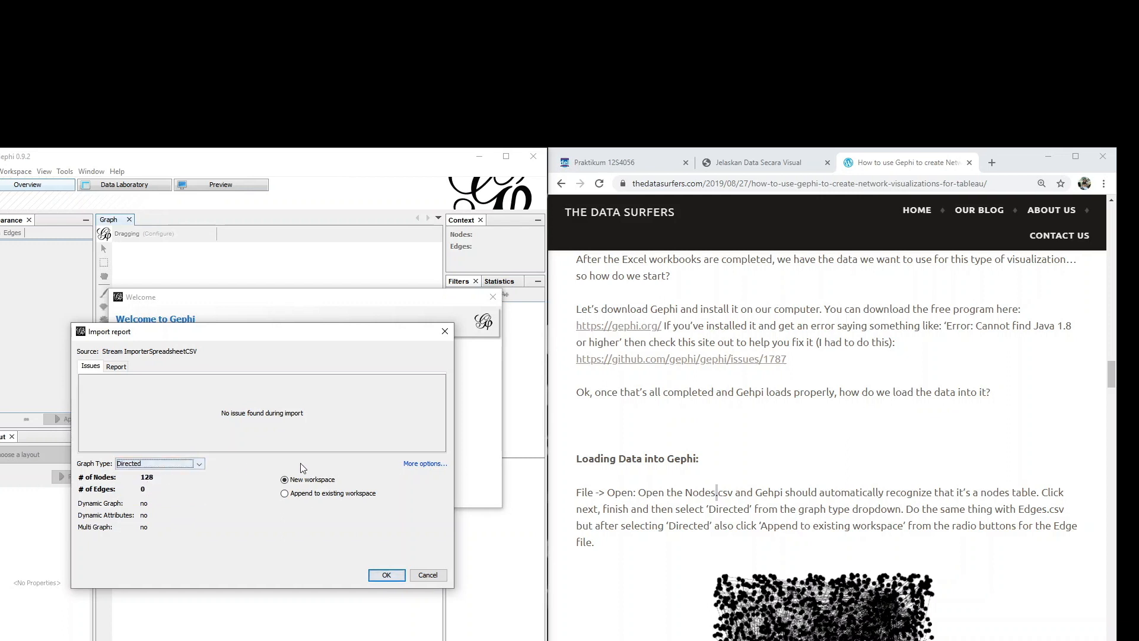
double_click(728, 509)
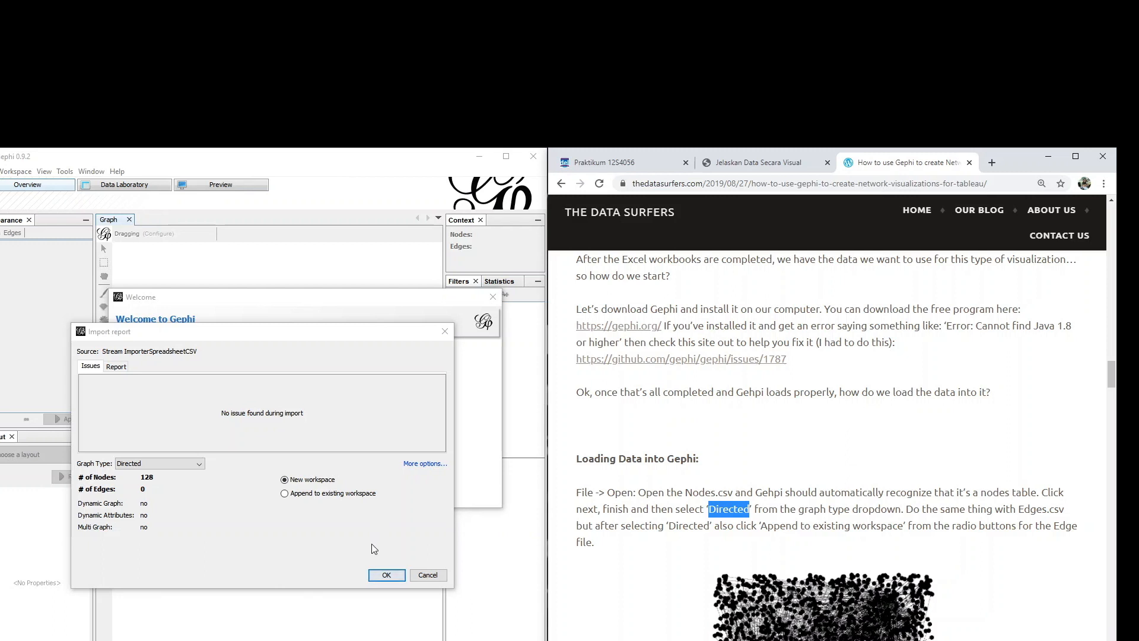
click(387, 575)
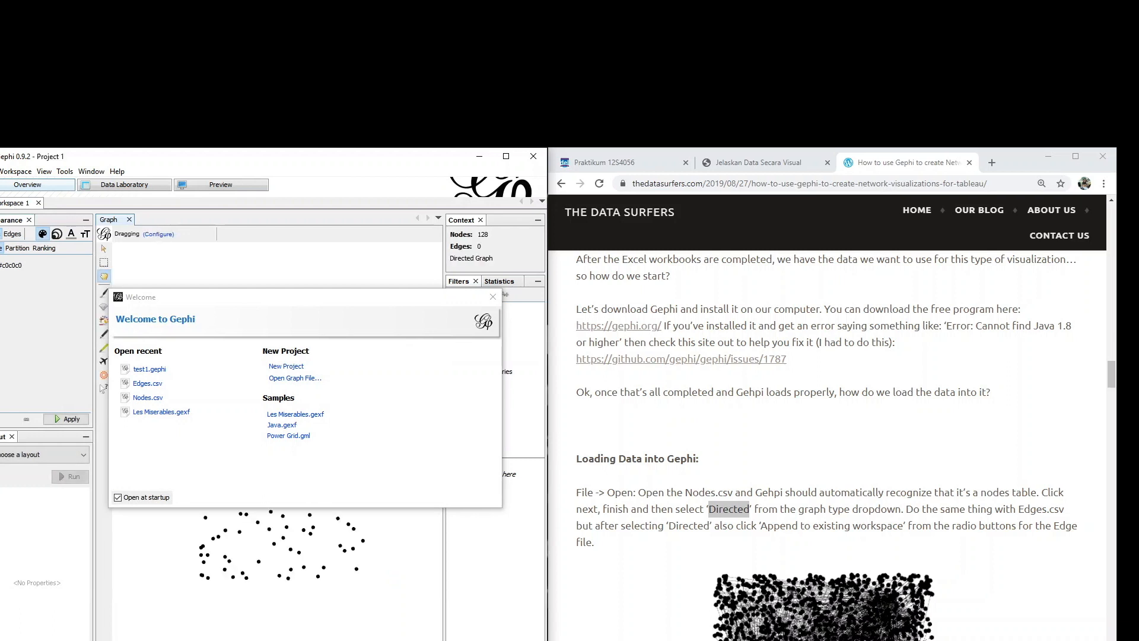
click(397, 308)
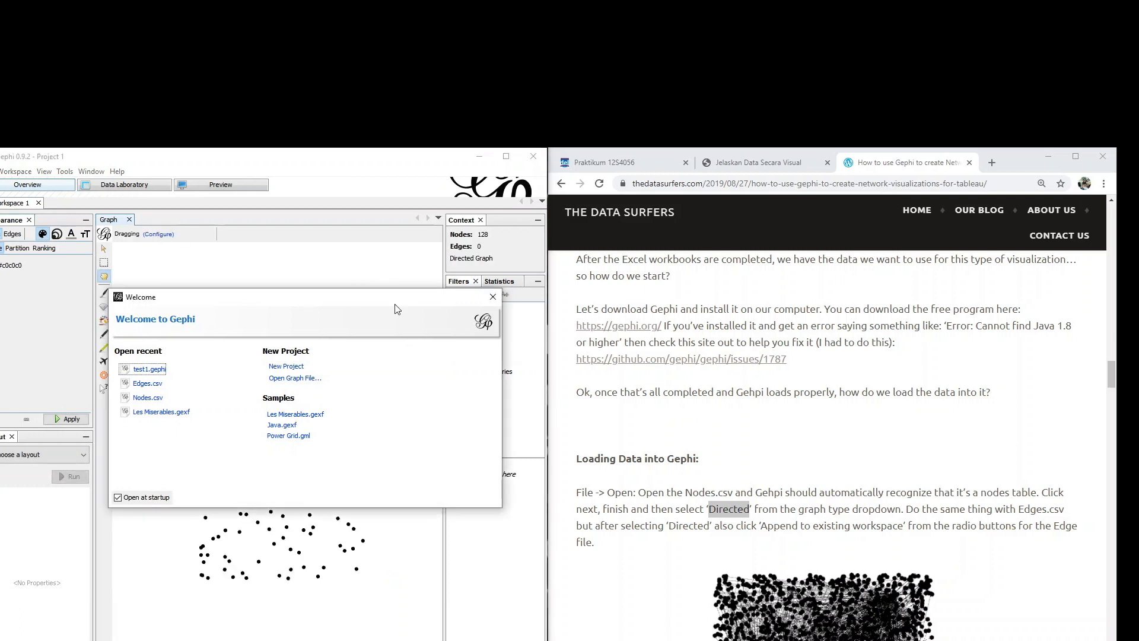
click(492, 296)
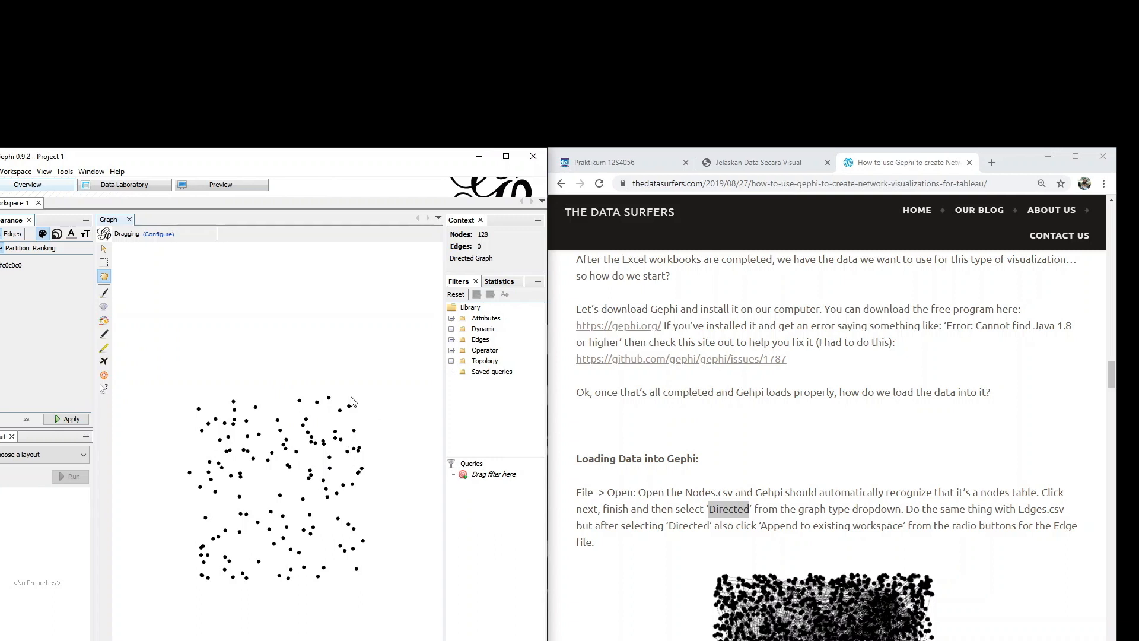
- Open Edges.csv from the Praktikum 3 folder and complete its spreadsheet import as an edges table with the default settings
click(3, 171)
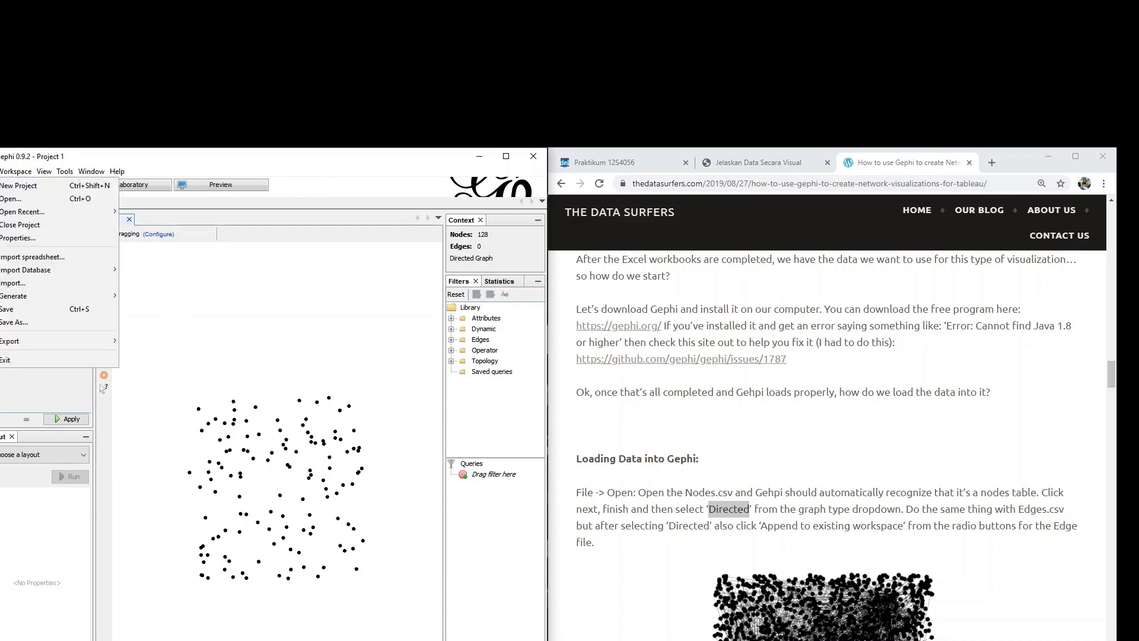
click(11, 199)
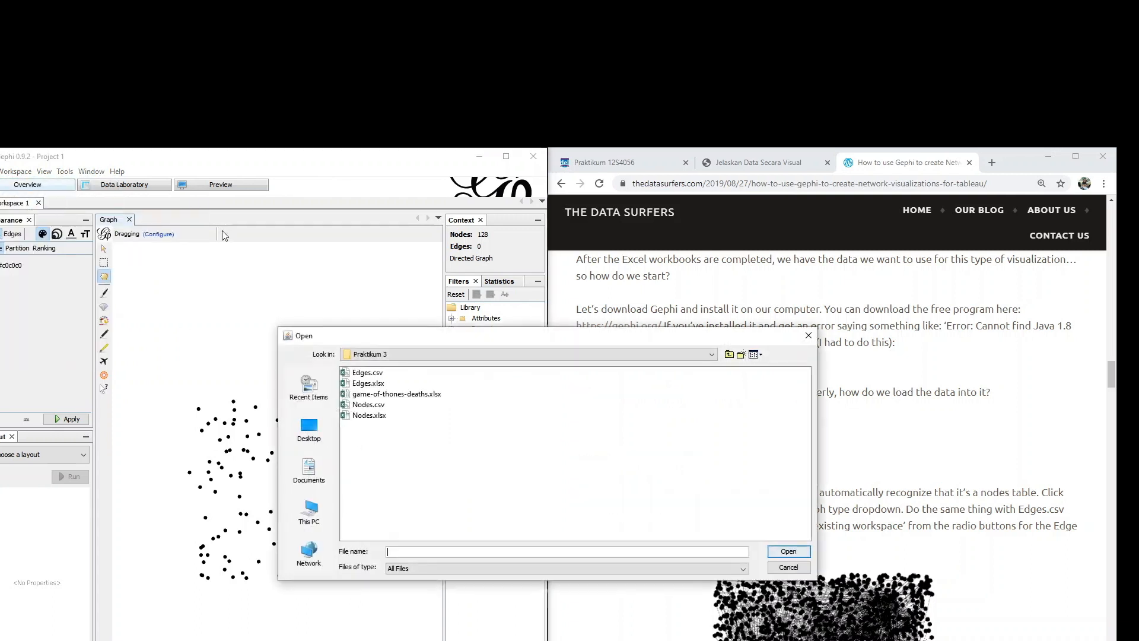
click(364, 373)
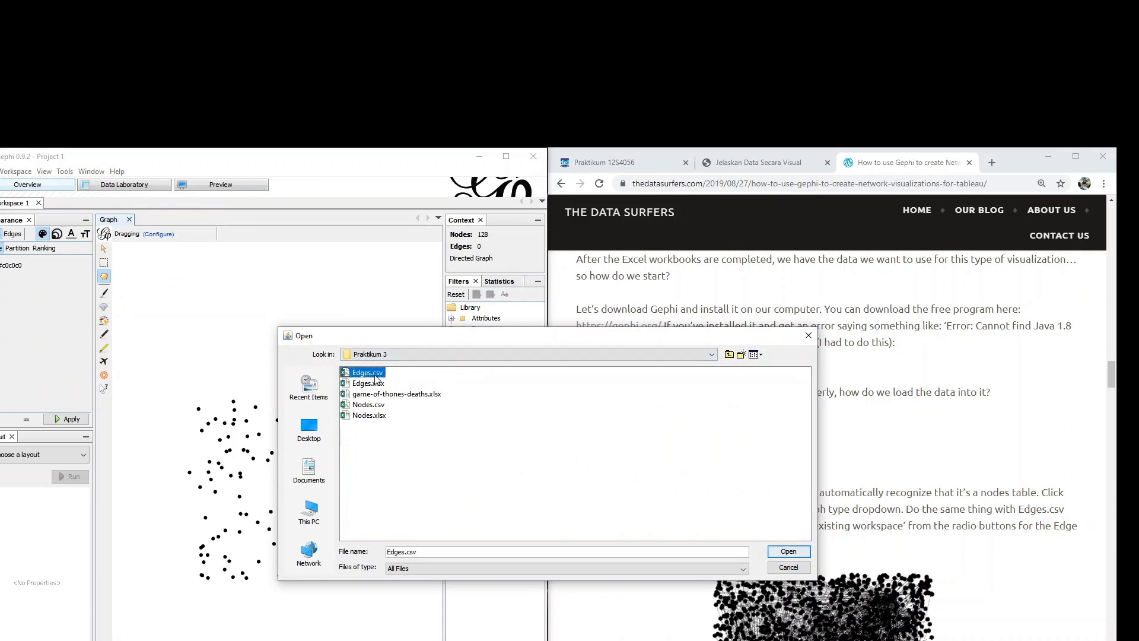
click(788, 552)
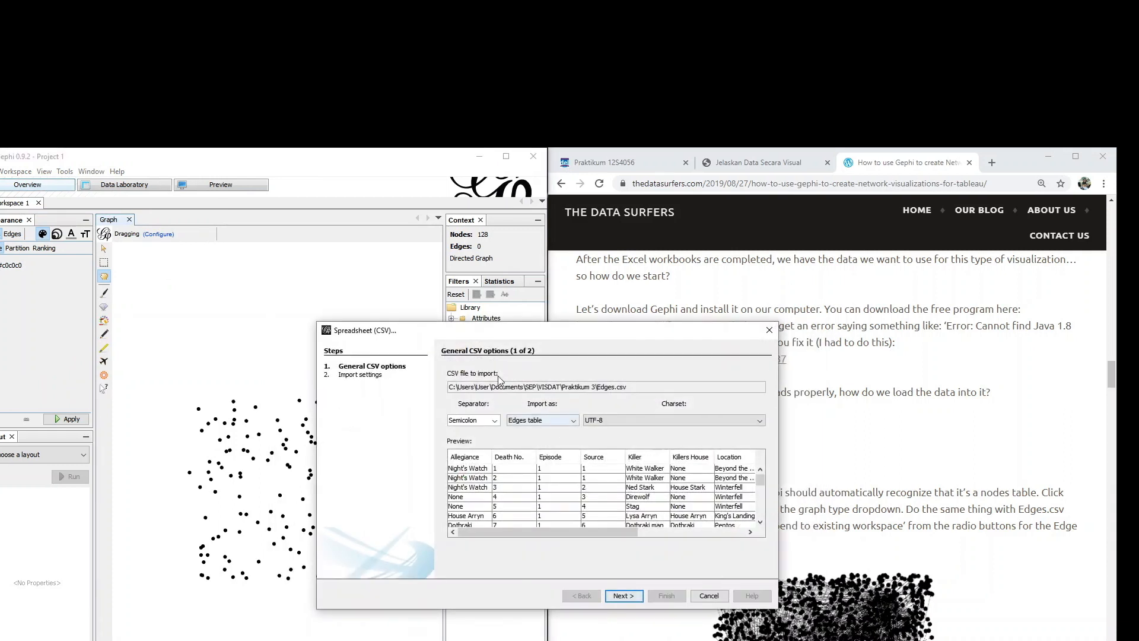
drag(500, 337, 250, 317)
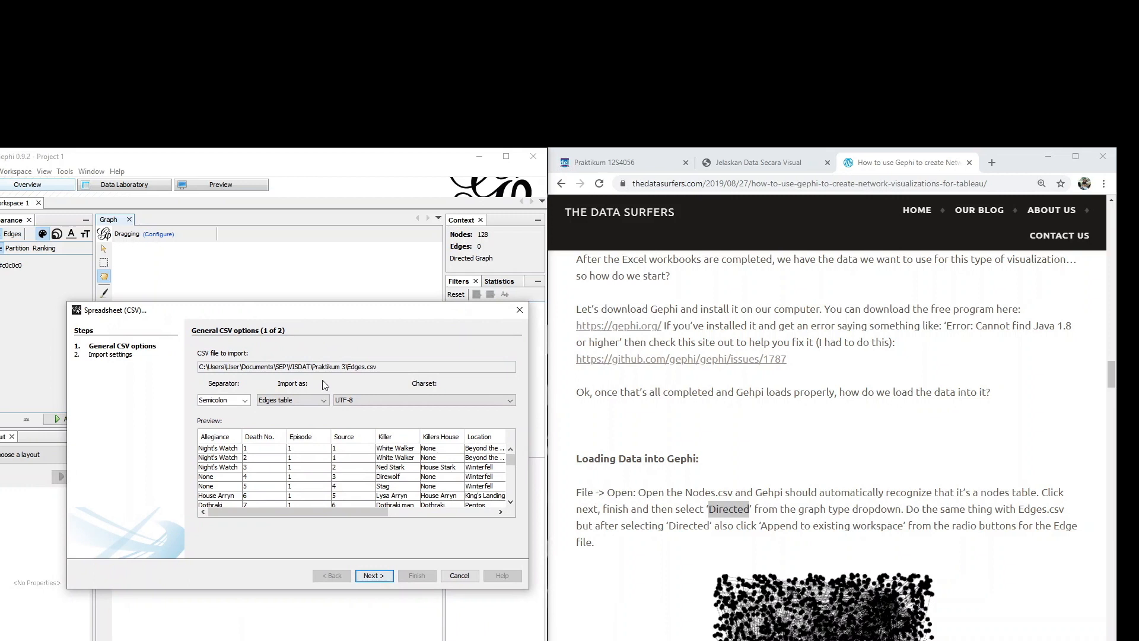
click(375, 576)
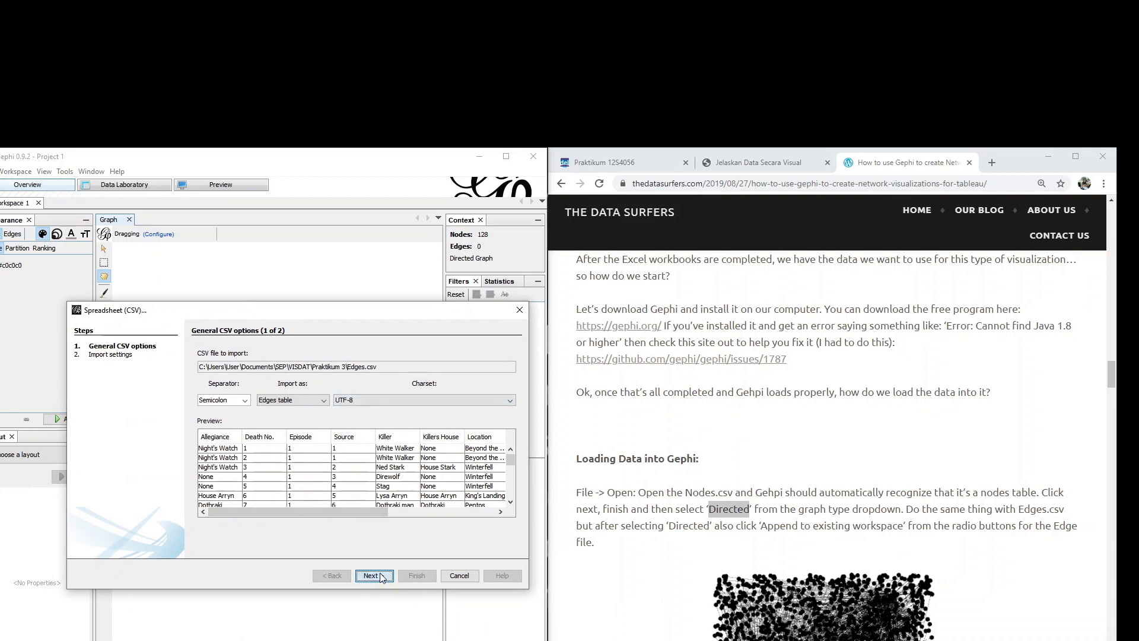
click(429, 577)
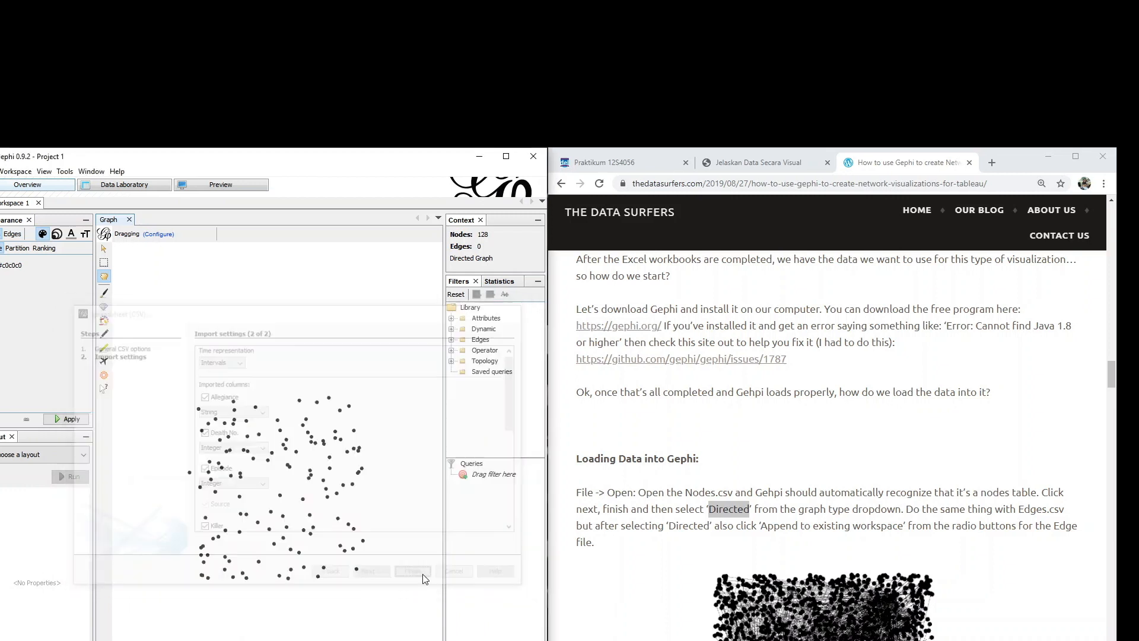
- Append the Directed edges import to the existing workspace, as the guide's loading instructions specify
click(331, 496)
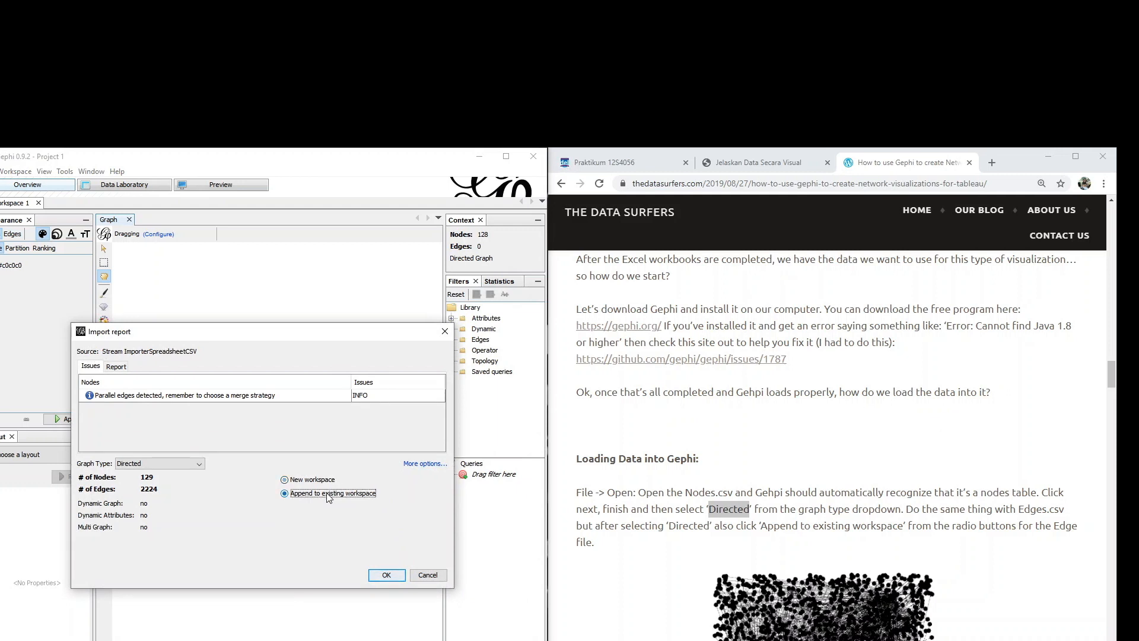
double_click(802, 526)
triple_click(803, 528)
click(801, 529)
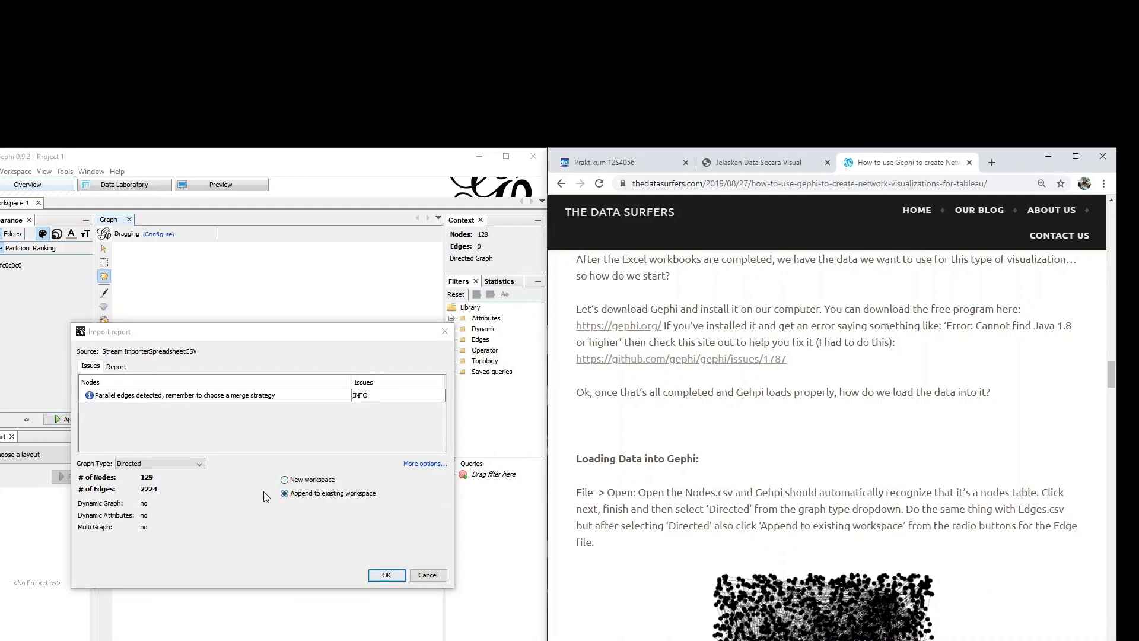
click(386, 575)
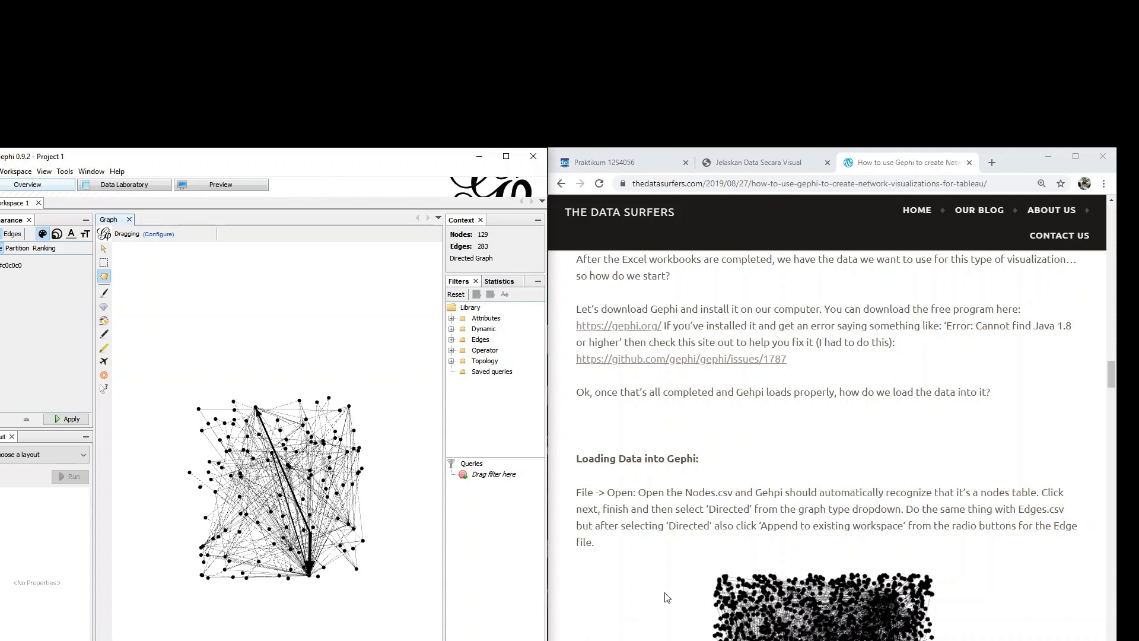
- Read on in the guide past the Loading Data into Gephi instructions and compare its picture with the graph
scroll(667, 598, down, 4)
scroll(667, 597, down, 1)
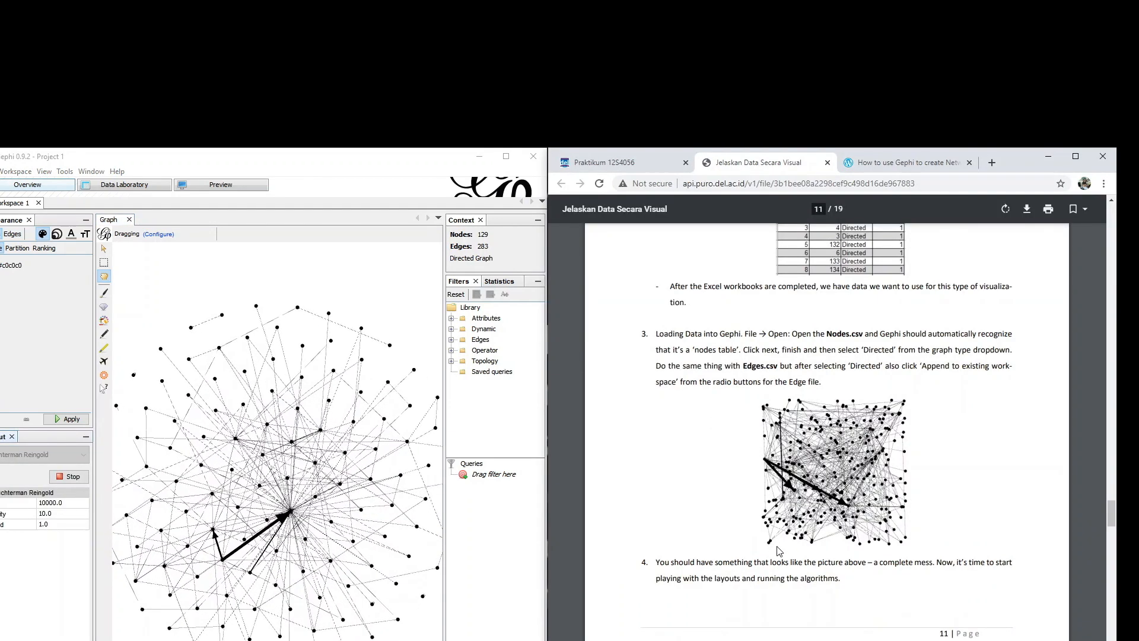
- Follow the guide past its layout section and start exporting the laid-out Gephi network as a graph file
scroll(779, 551, down, 4)
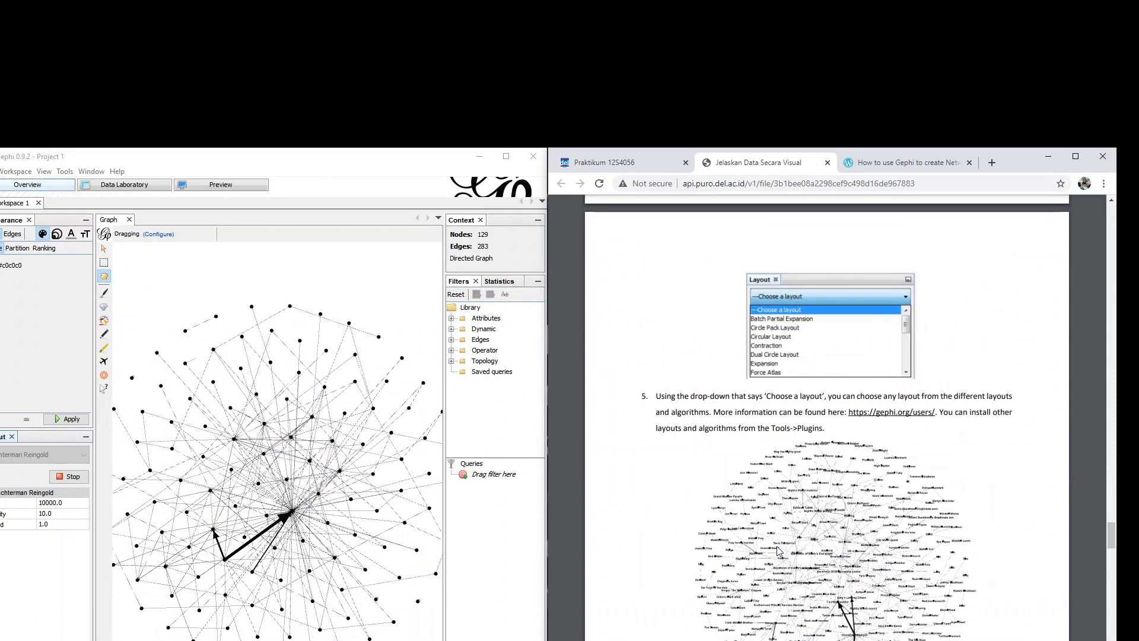
scroll(778, 550, down, 3)
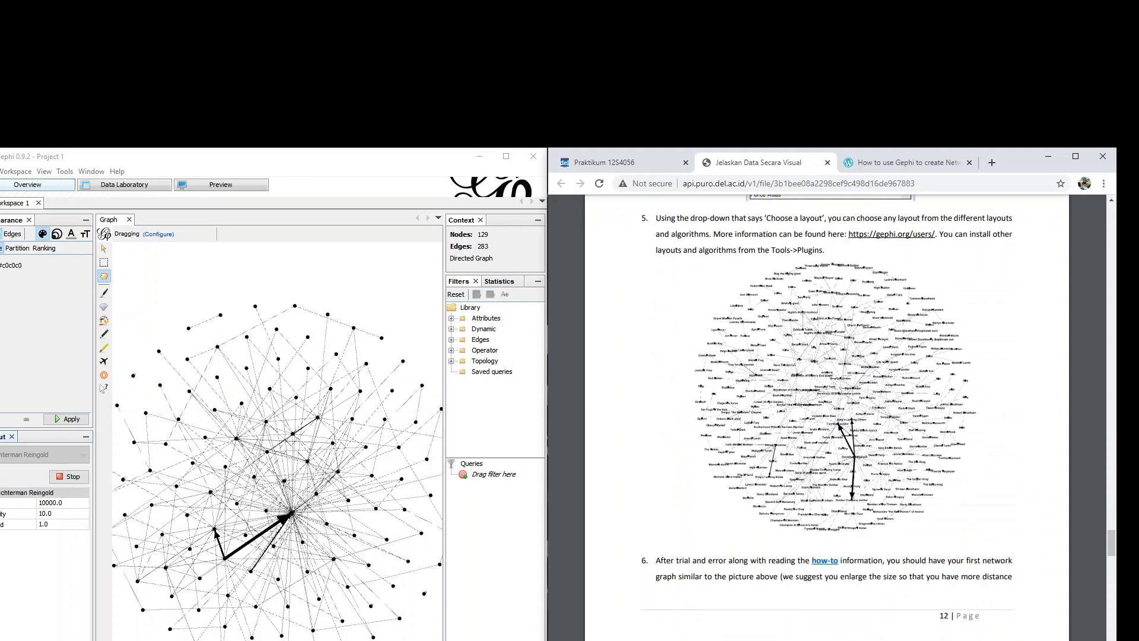
click(379, 368)
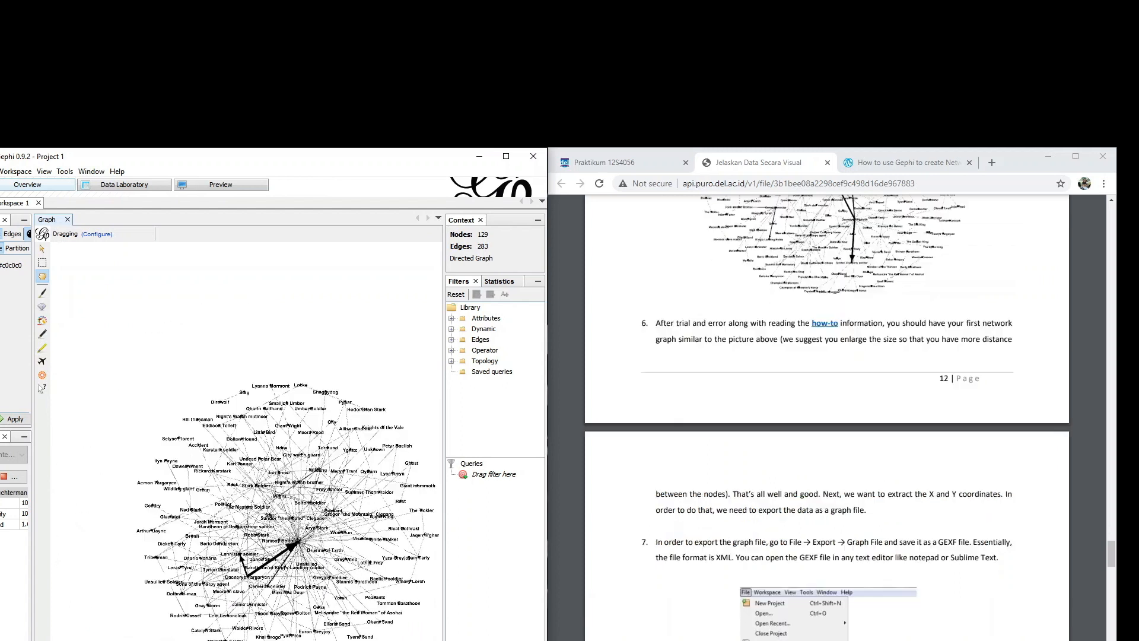
key(alt+f)
key(Right)
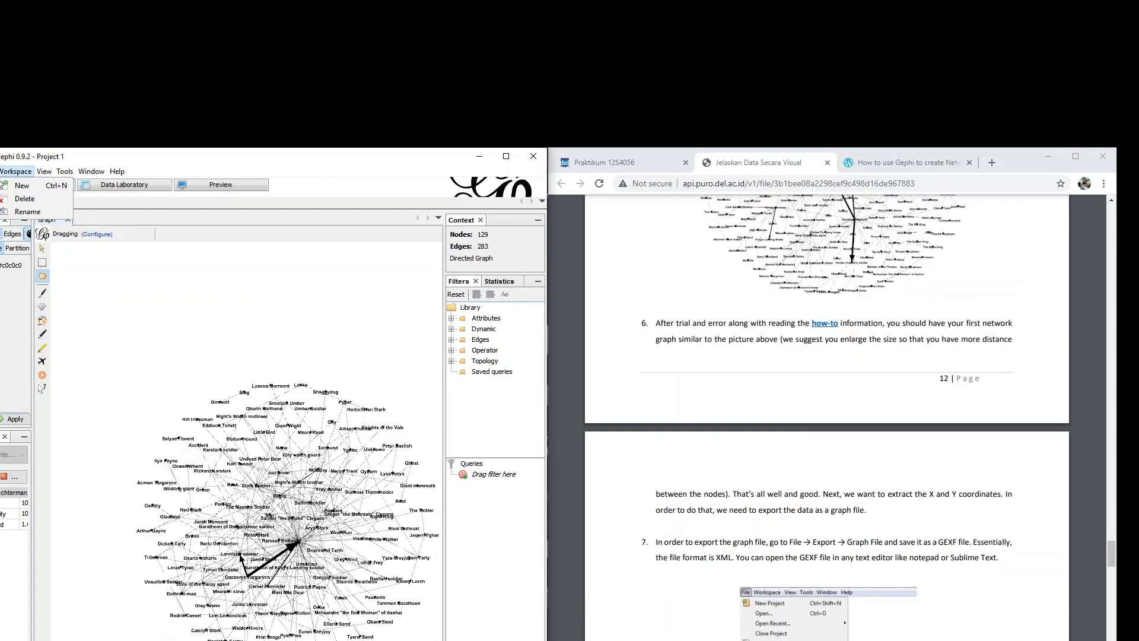
key(Left)
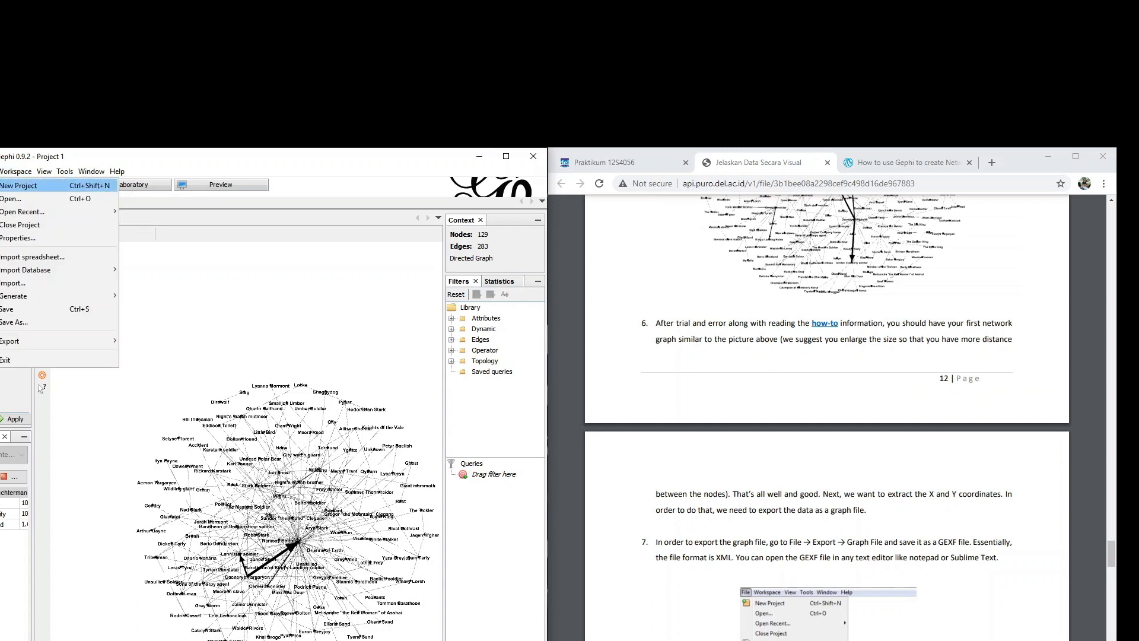
mouse_move(16, 342)
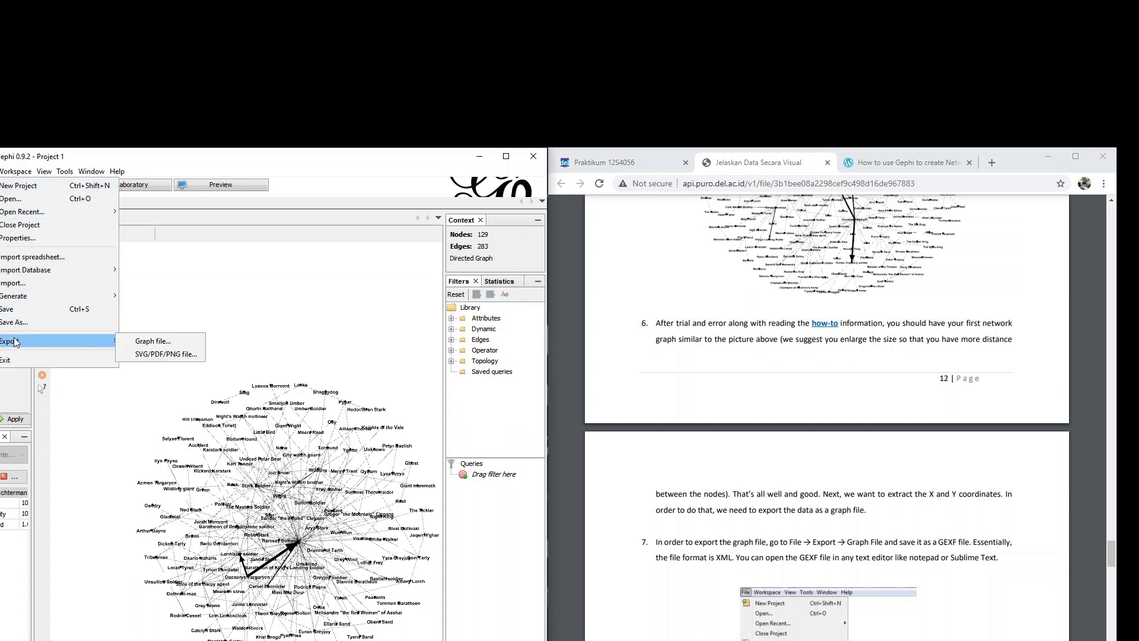
click(130, 340)
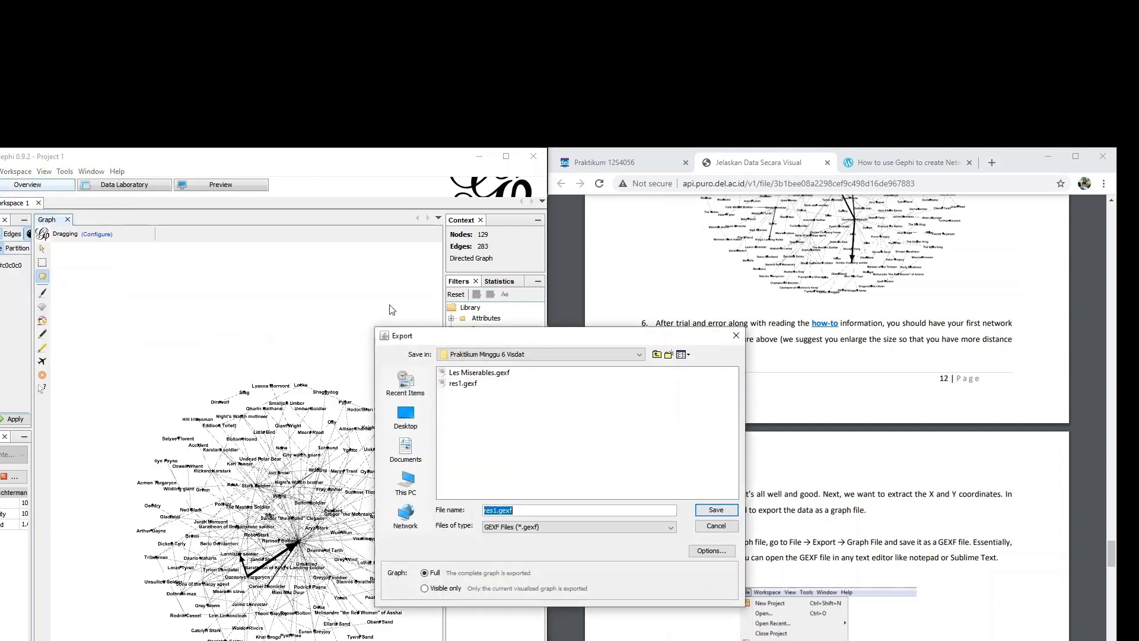
- Save the full graph export as hasil.gexf in the Praktikum 3 folder
drag(441, 332, 255, 339)
click(295, 364)
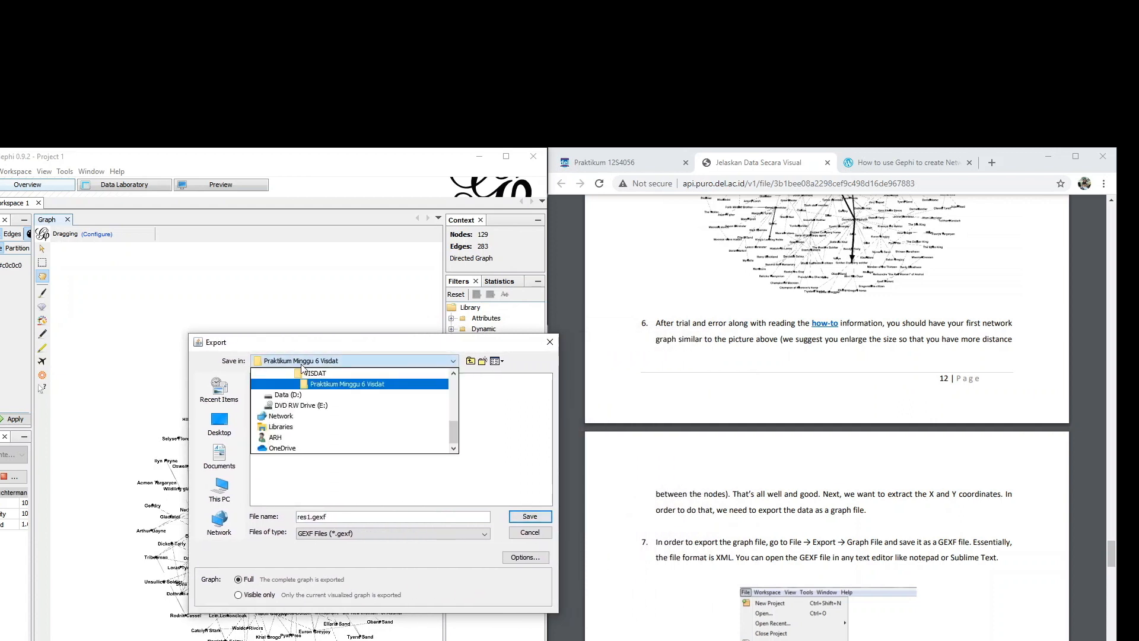
click(305, 380)
double_click(281, 432)
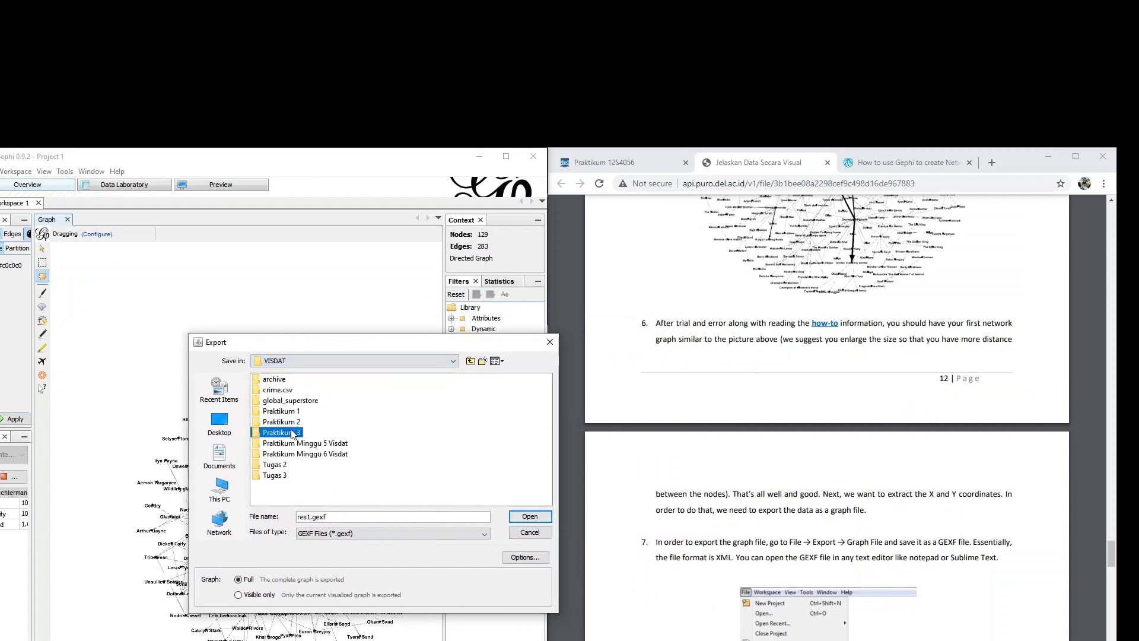
double_click(304, 516)
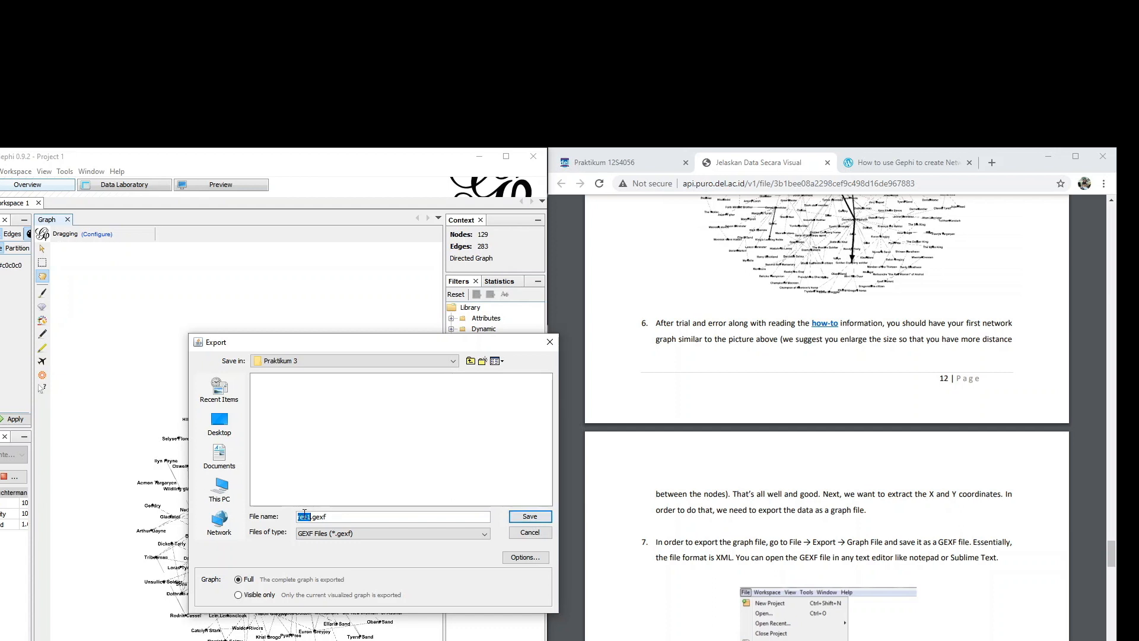
text(hasil)
click(530, 516)
- Open the exported hasil.gexf from the Praktikum 3 folder in Visual Studio Code to inspect it against the guide's coordinates example
click(710, 470)
scroll(745, 571, down, 5)
scroll(746, 571, down, 3)
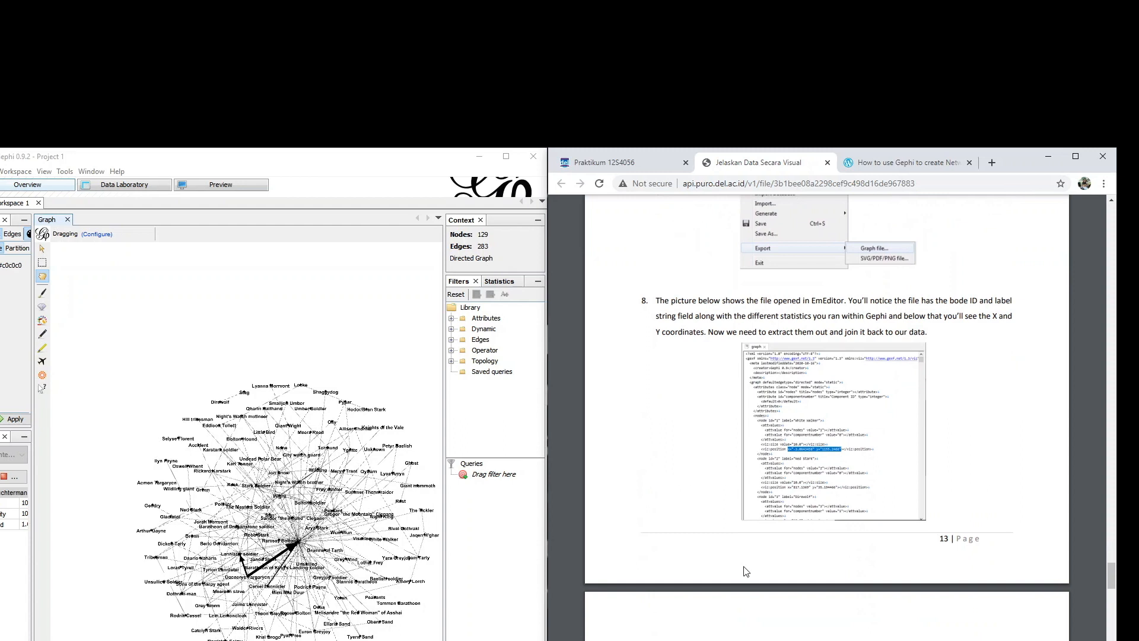
click(475, 163)
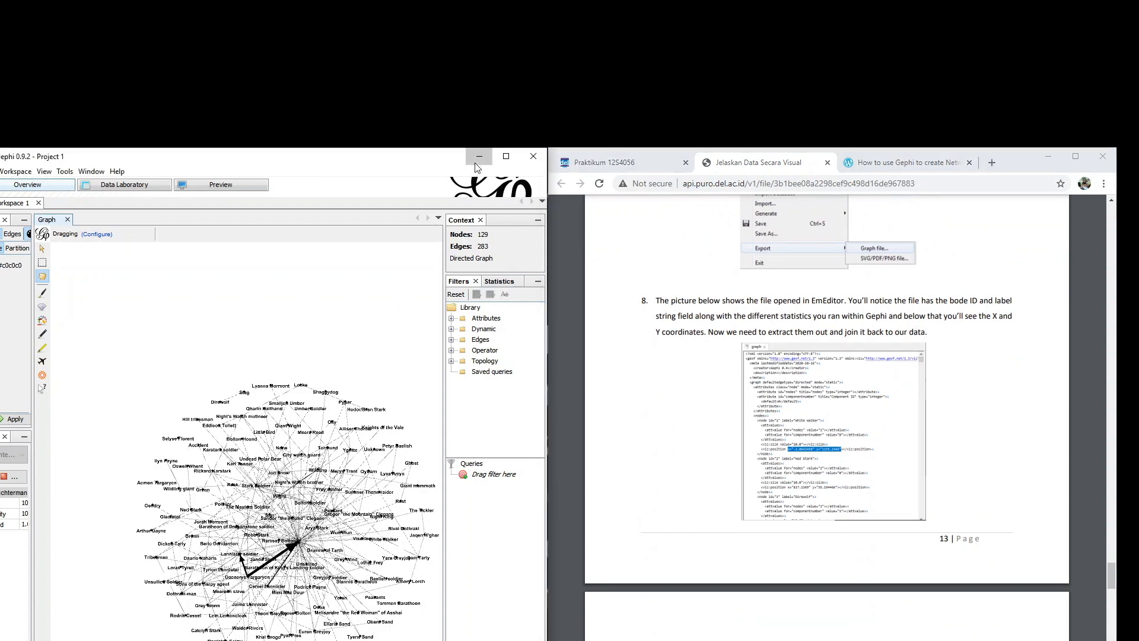
right_click(150, 326)
mouse_move(247, 348)
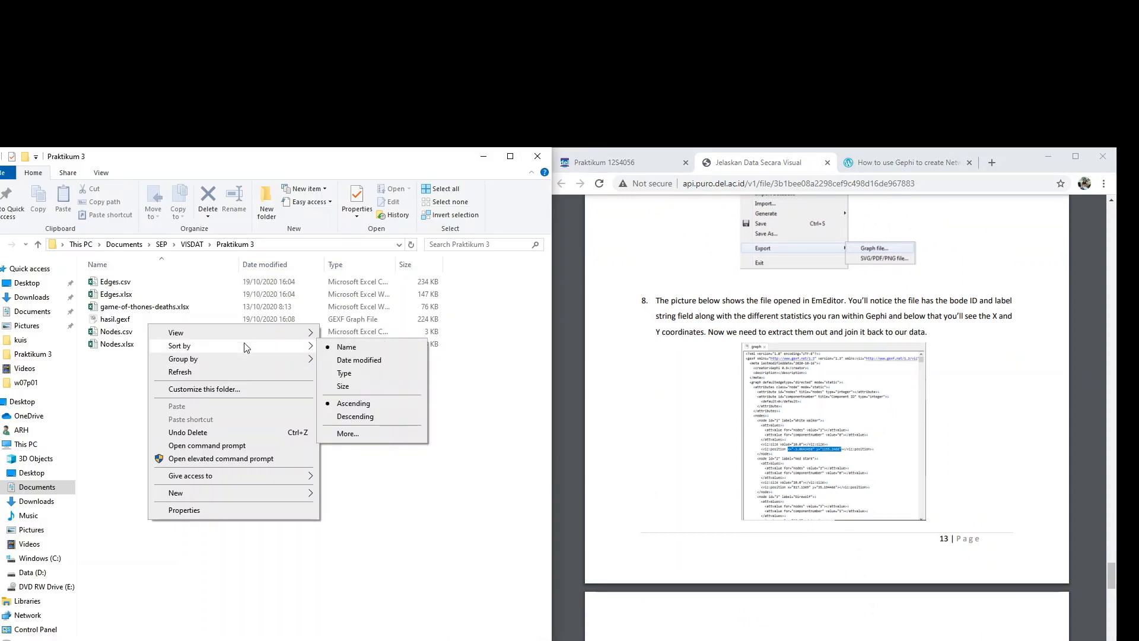
click(111, 322)
right_click(111, 320)
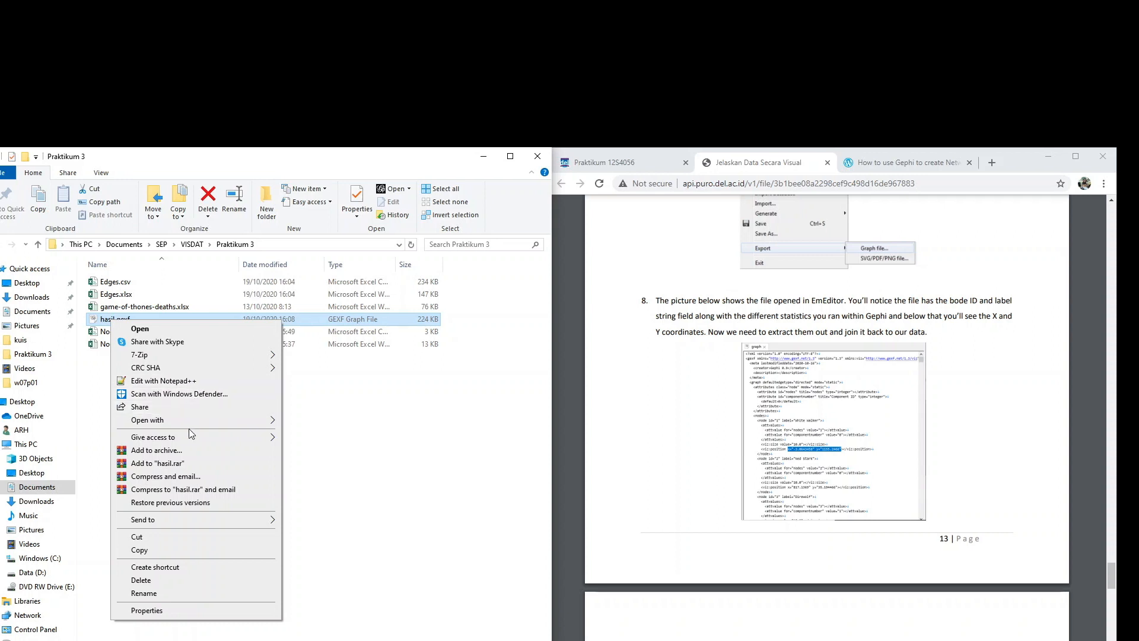
mouse_move(189, 422)
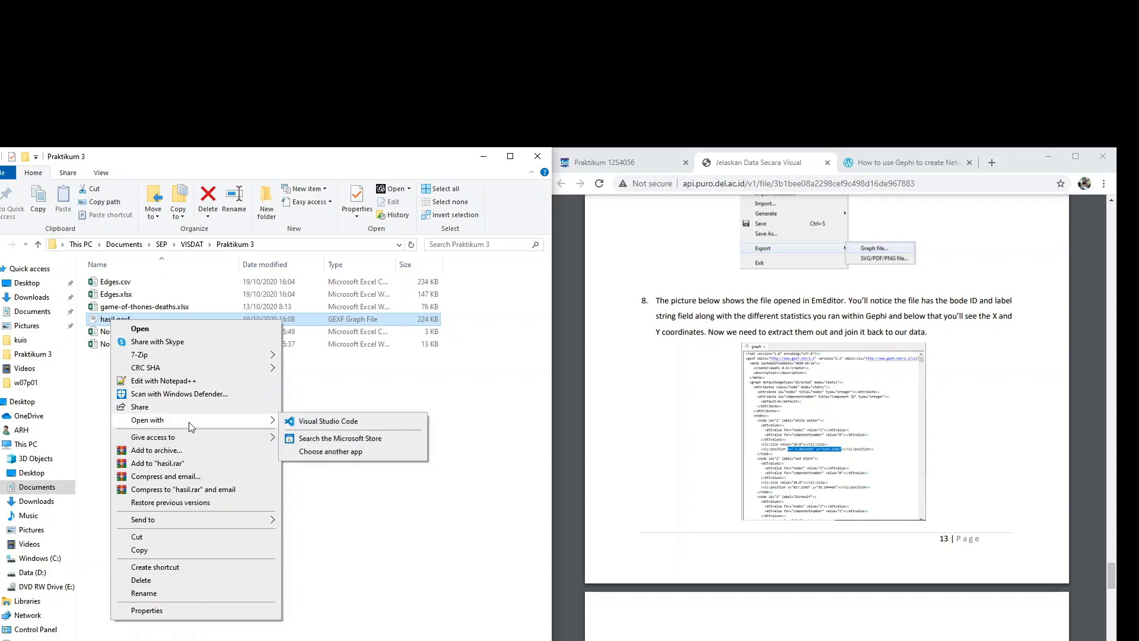
click(290, 422)
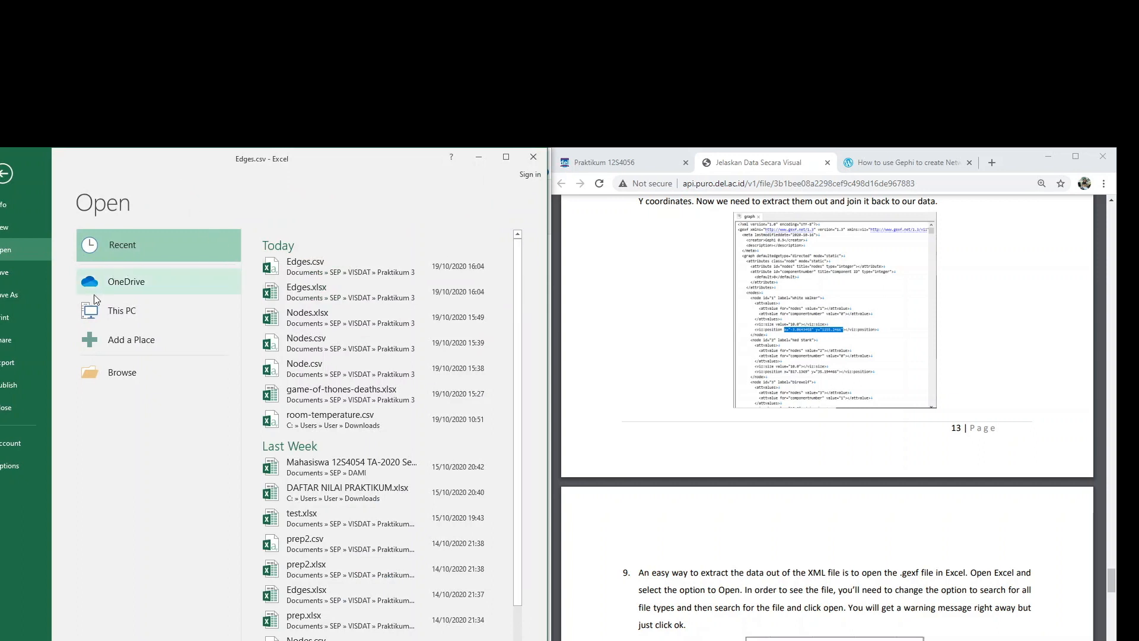
- Open hasil.gexf from the Praktikum 3 folder in Excel by listing all file types, and accept the file format warning
click(109, 372)
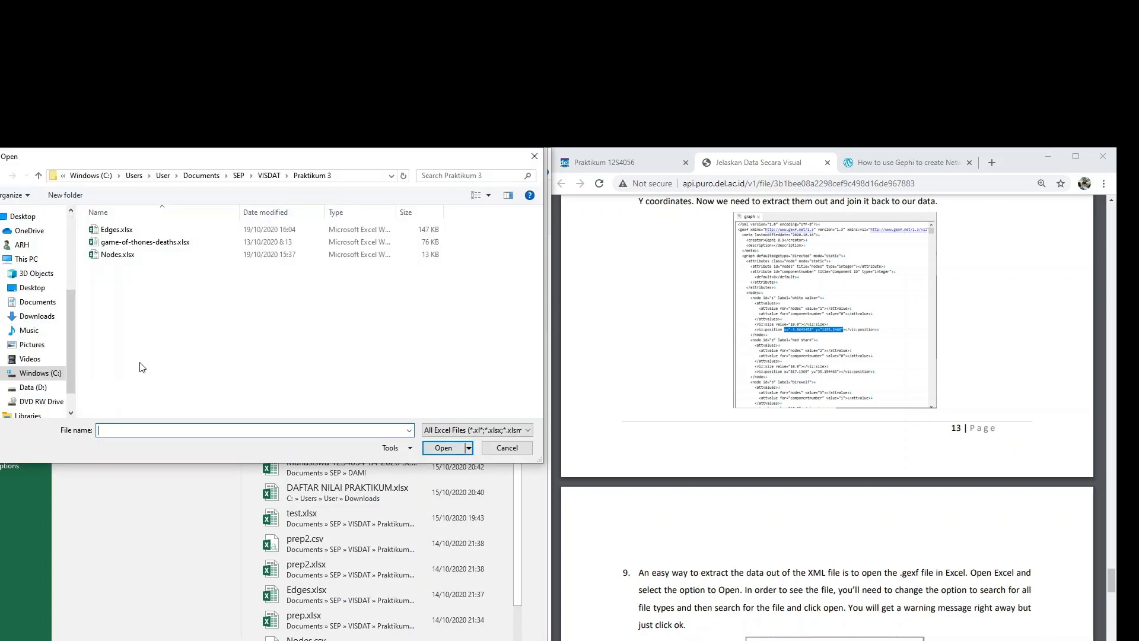
click(446, 429)
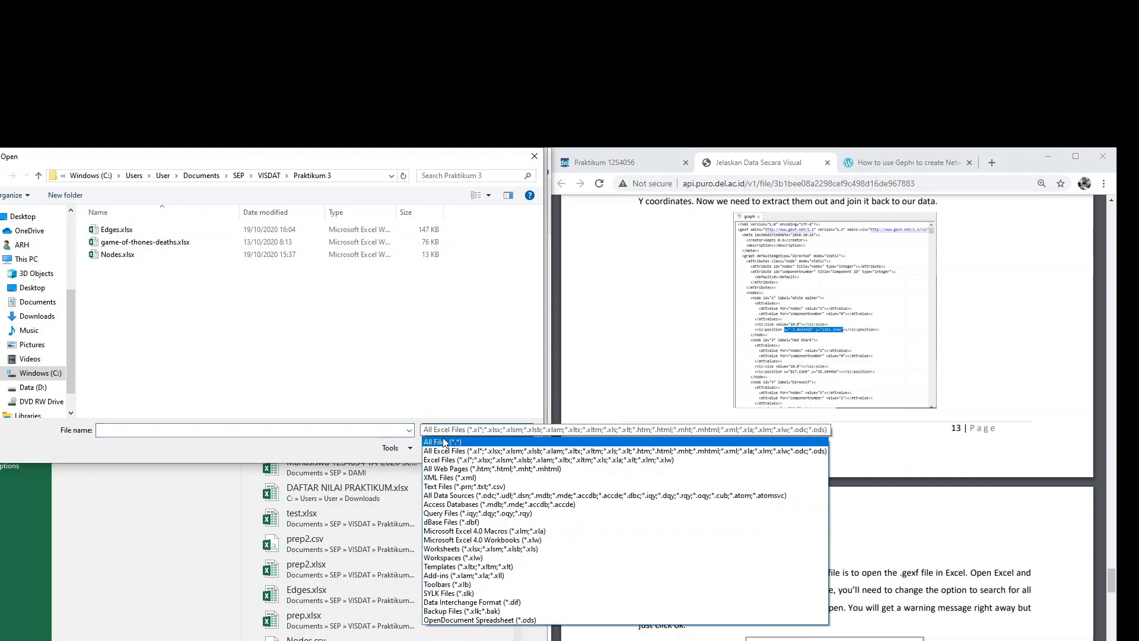
click(444, 442)
click(184, 272)
click(432, 449)
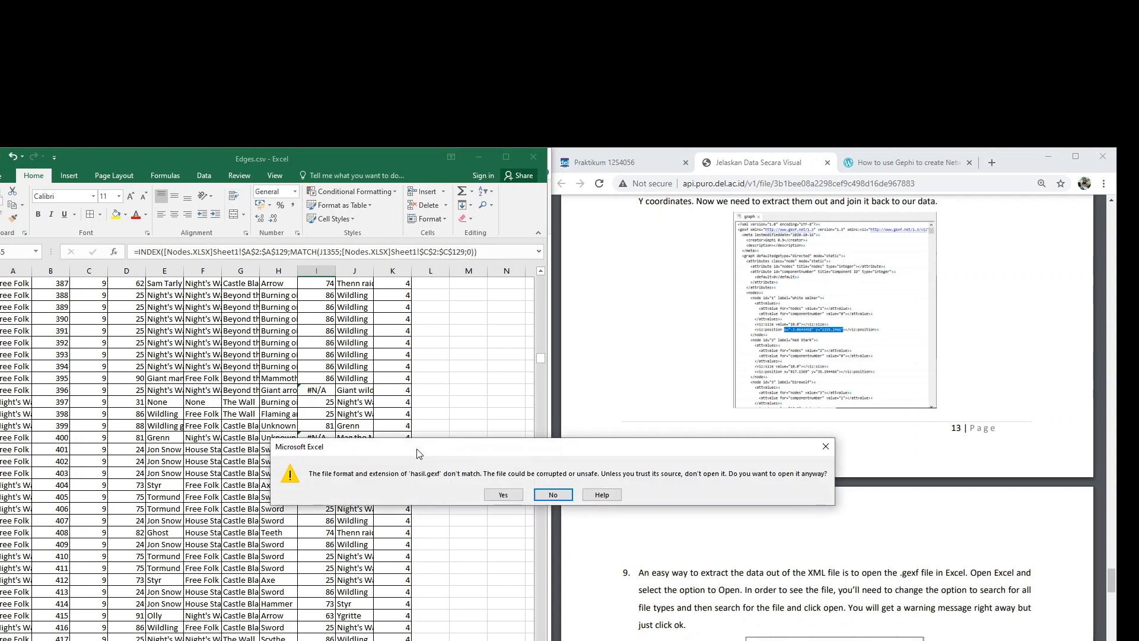
click(501, 495)
- Load the hasil.gexf data as an XML table, as the guide specifies
click(636, 451)
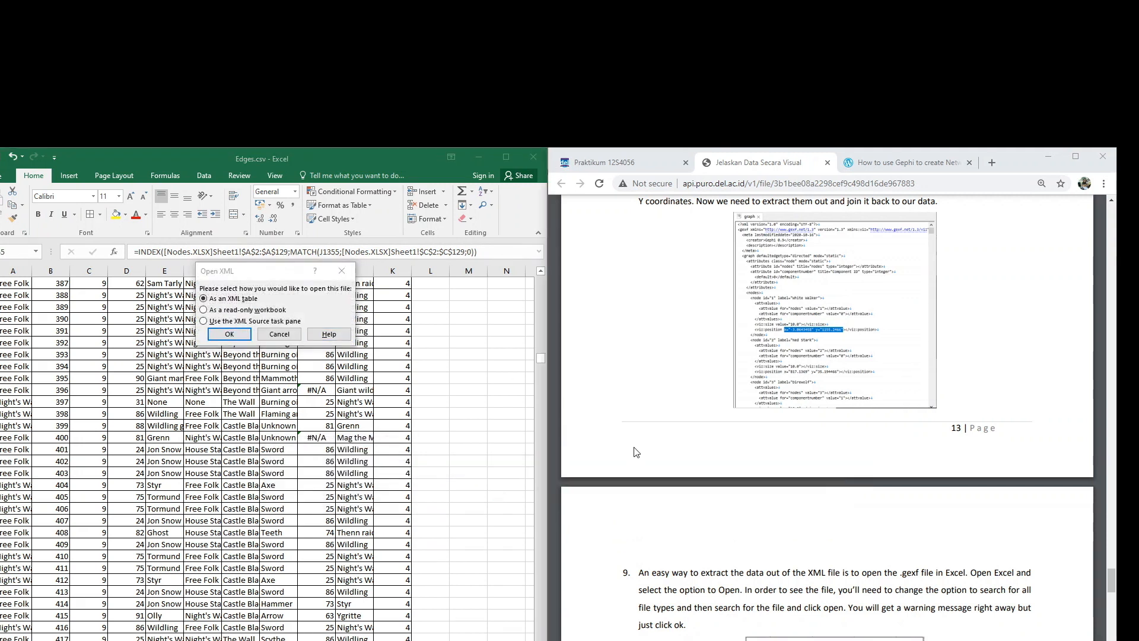
scroll(635, 452, down, 6)
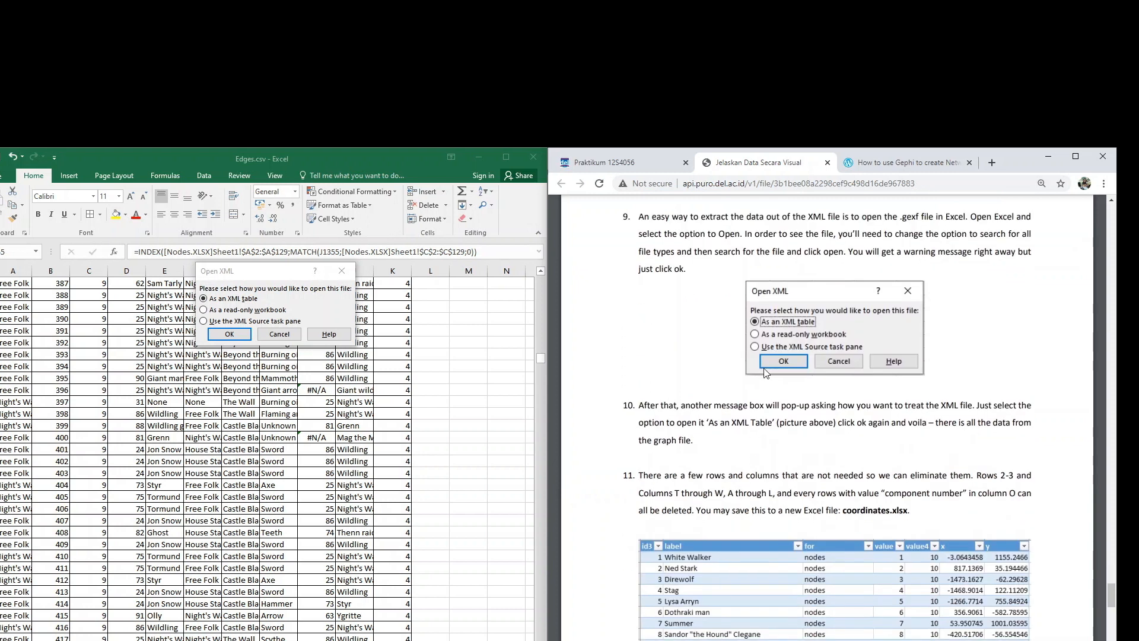
click(230, 334)
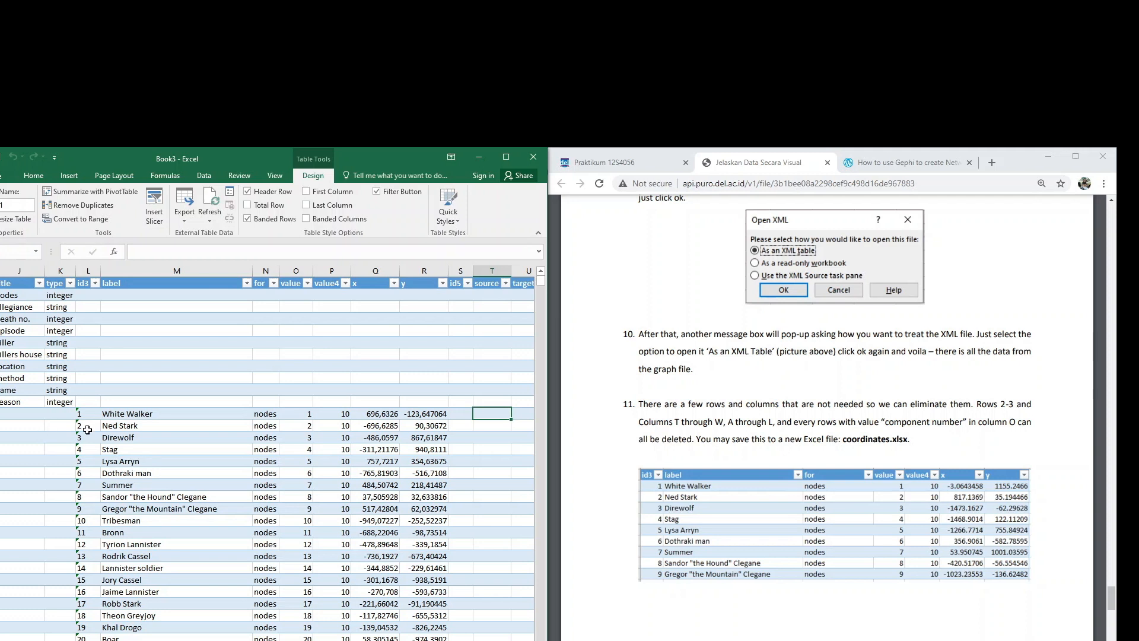
- Read the guide's step 11 on which rows and columns to eliminate before saving coordinates.xlsx
click(845, 469)
scroll(850, 479, down, 1)
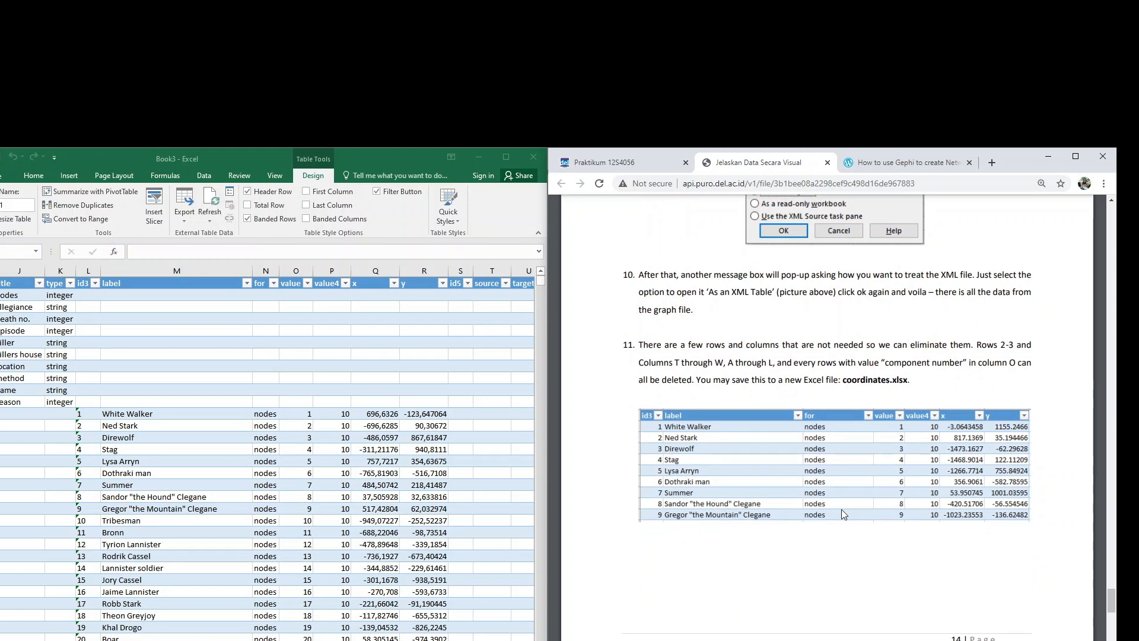
scroll(843, 512, down, 1)
scroll(842, 512, up, 2)
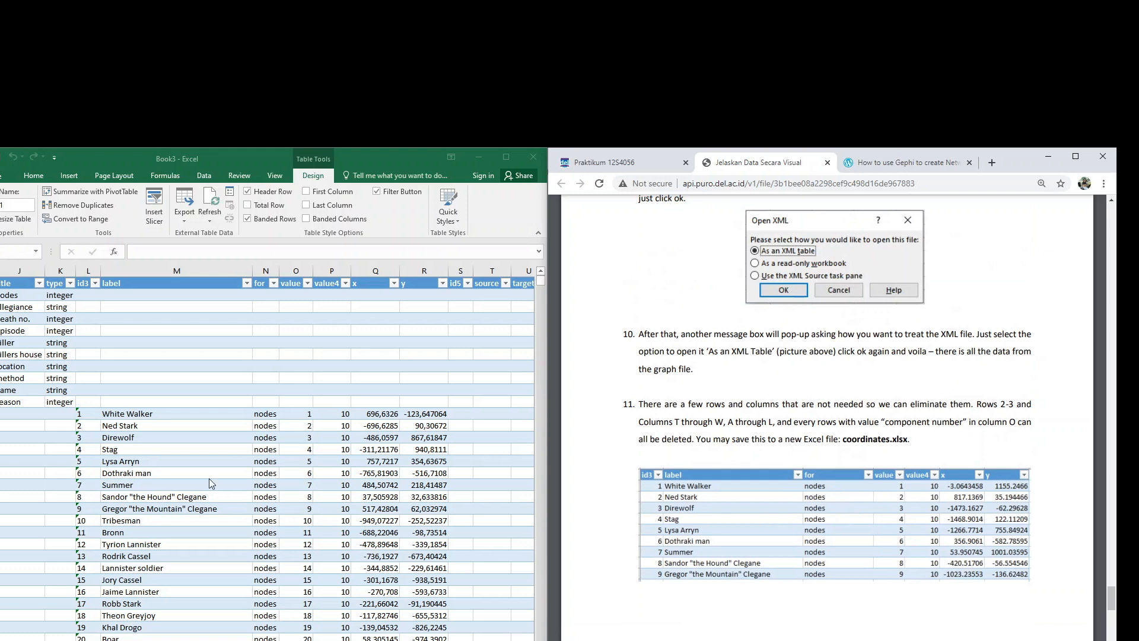
drag(977, 403, 1015, 404)
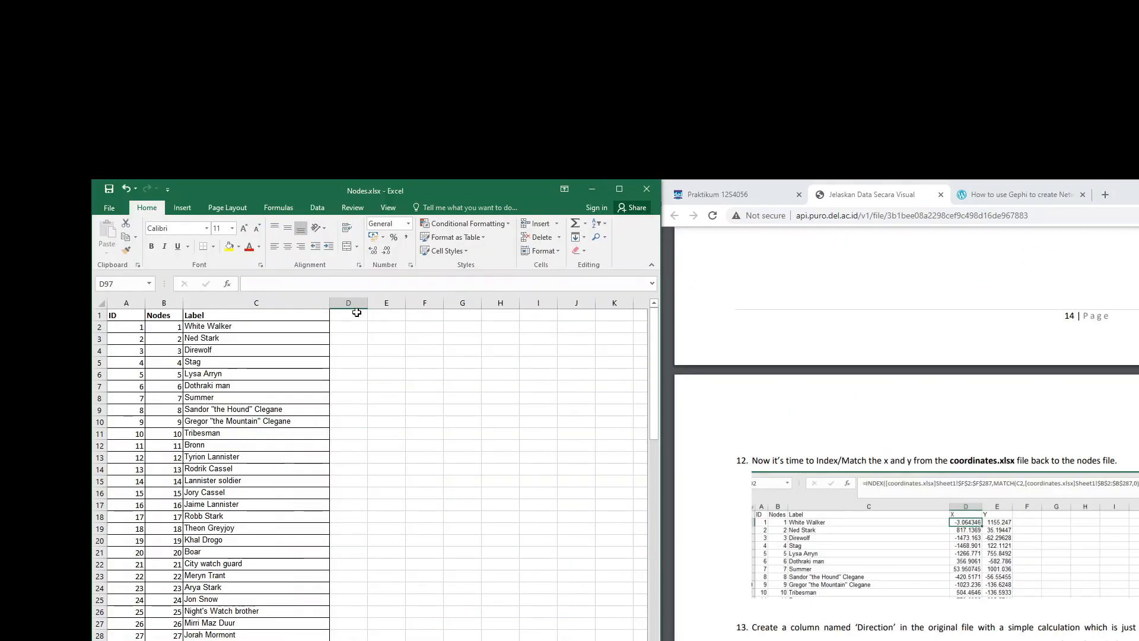
- Add the column headers X in D1 and Y in E1 of Nodes.xlsx
click(350, 316)
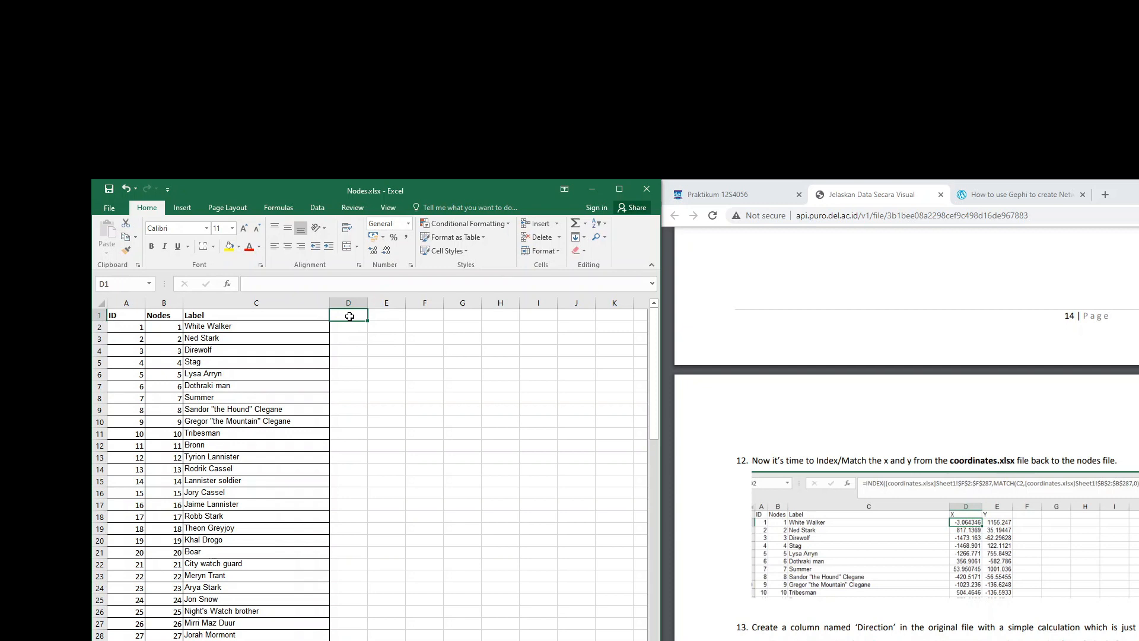
text(X)
click(429, 315)
text(Y)
click(427, 350)
click(375, 315)
text(Y)
click(440, 315)
click(416, 347)
- Look up White Walker's X coordinate in D2 with =INDEX([coordinates.xlsx]Sheet1!$F$2:$F$130;MATCH(C2;[coordinates.xlsx]Sheet1!$B$2:$B$129;0))
click(353, 328)
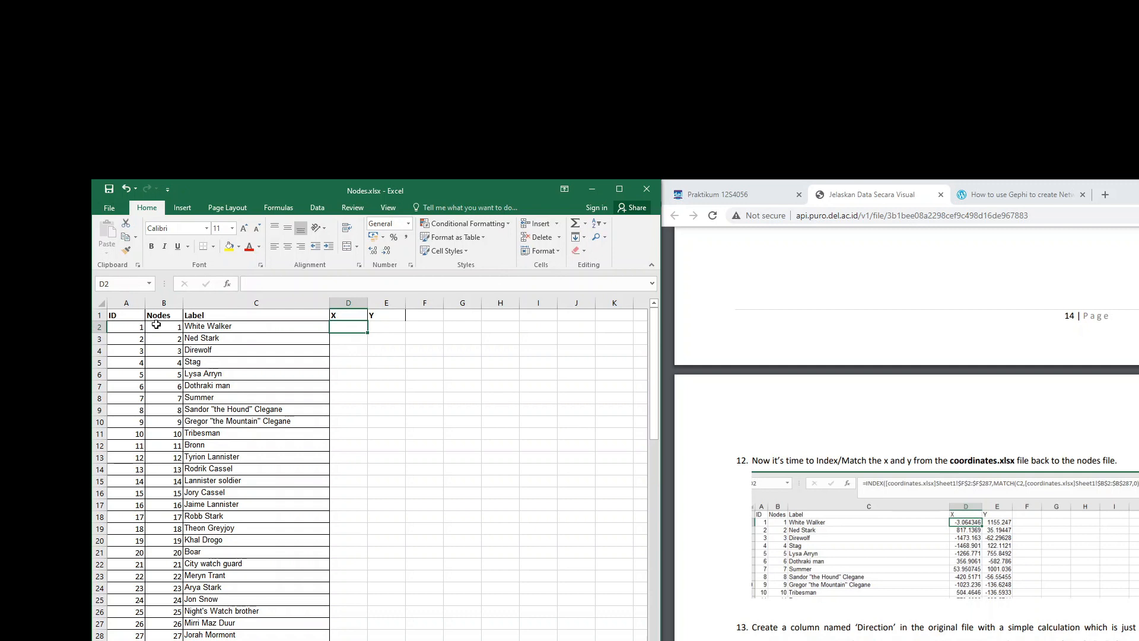
text(=)
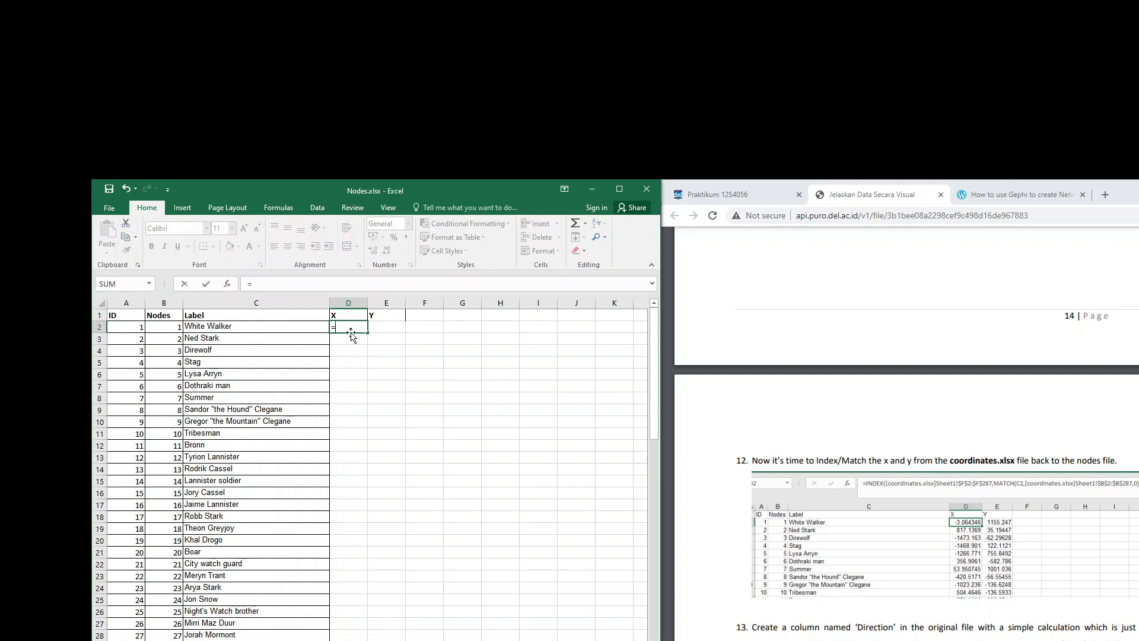
text(index()
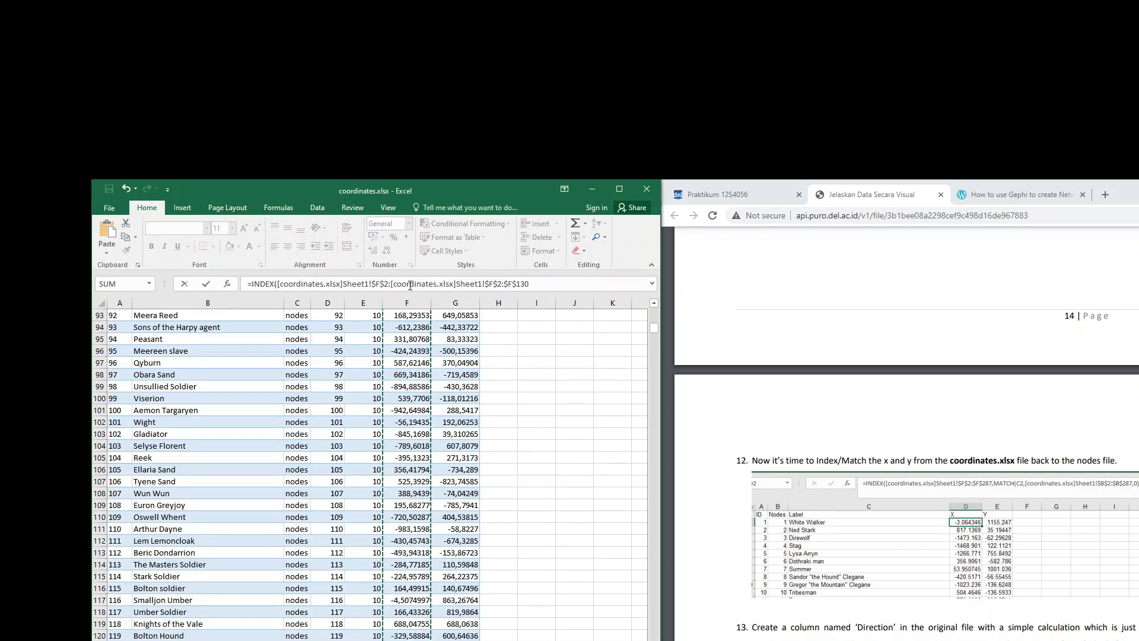
drag(388, 285, 278, 284)
key(BackSpace)
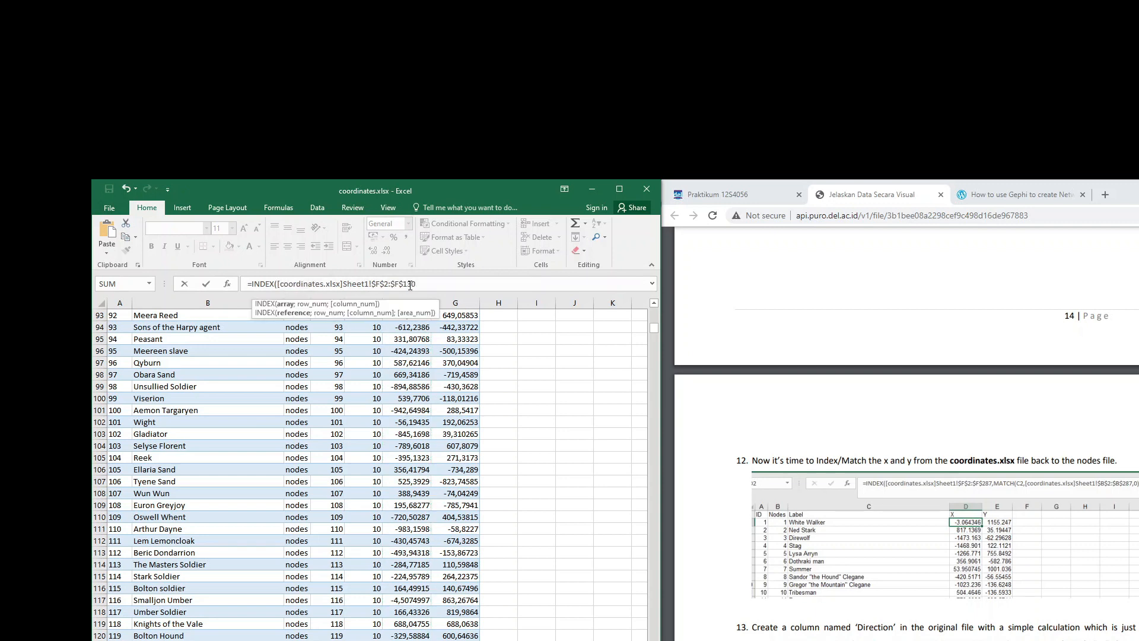
text(;MATCH(C2;[coordinates.xlsx]Sheet1!$B$2:$B$129;0)))
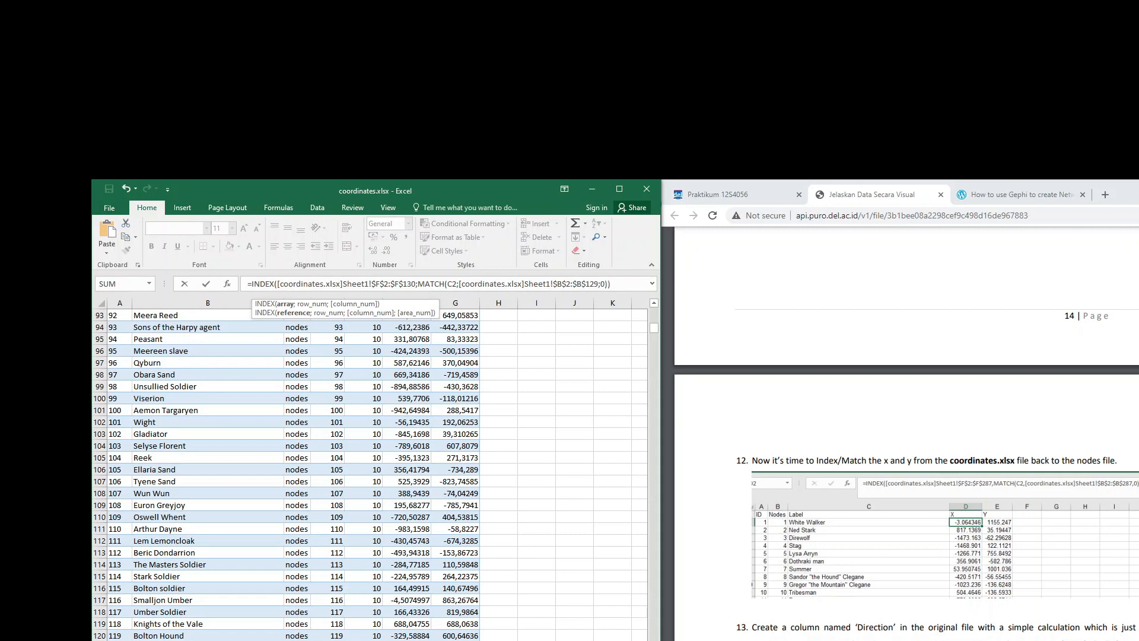
click(364, 640)
click(364, 640)
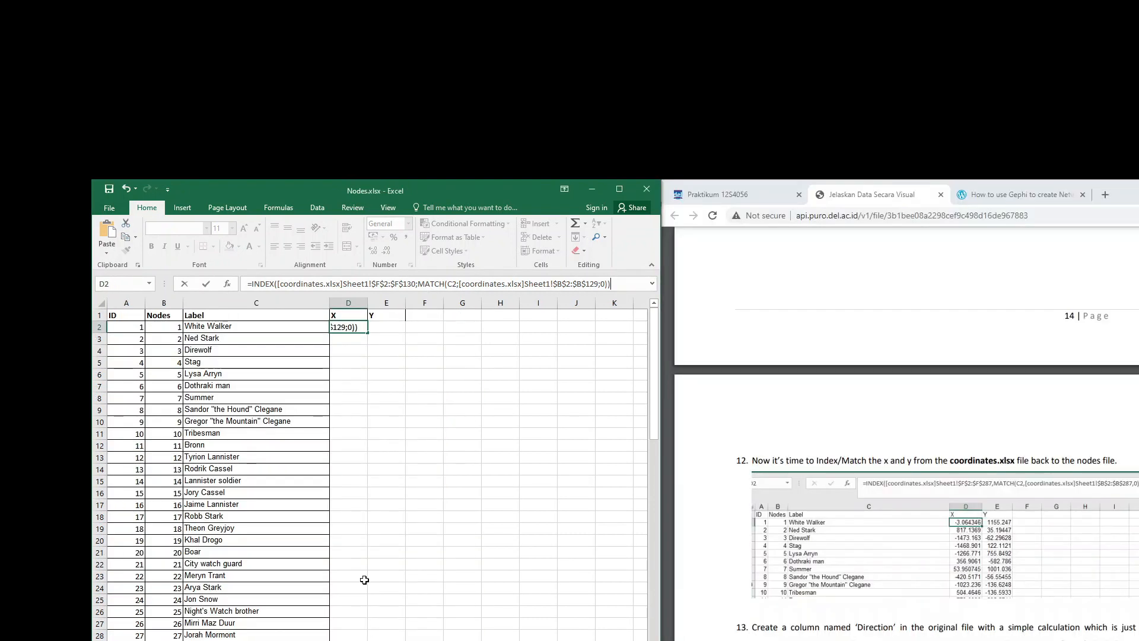
key(Return)
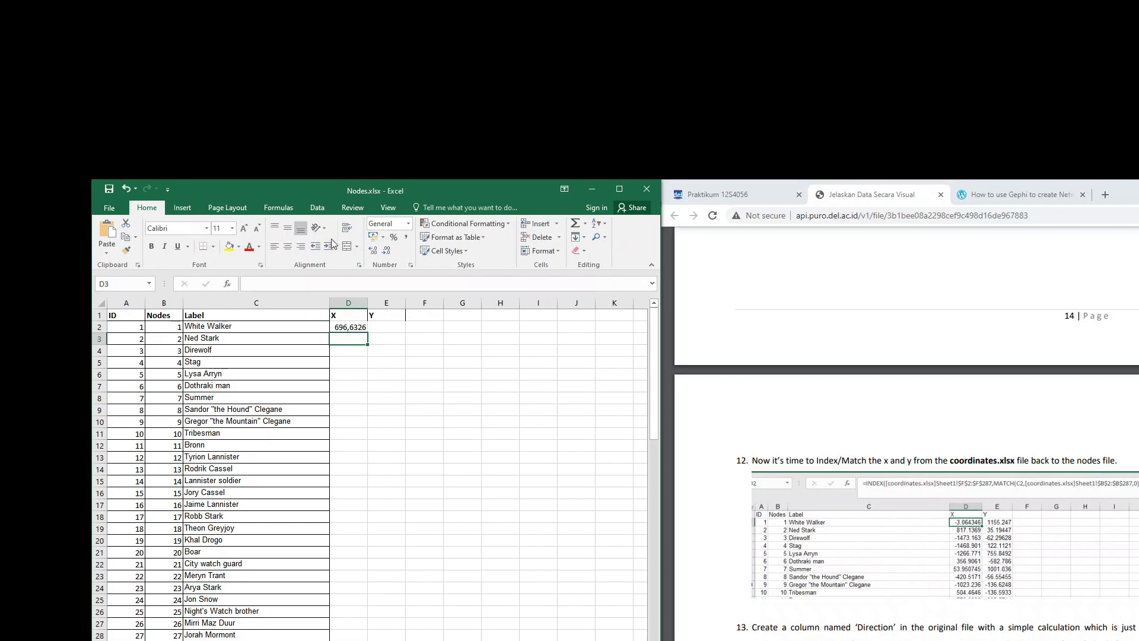
- Fill the X lookup formula from D2 down column D for all node rows
click(348, 327)
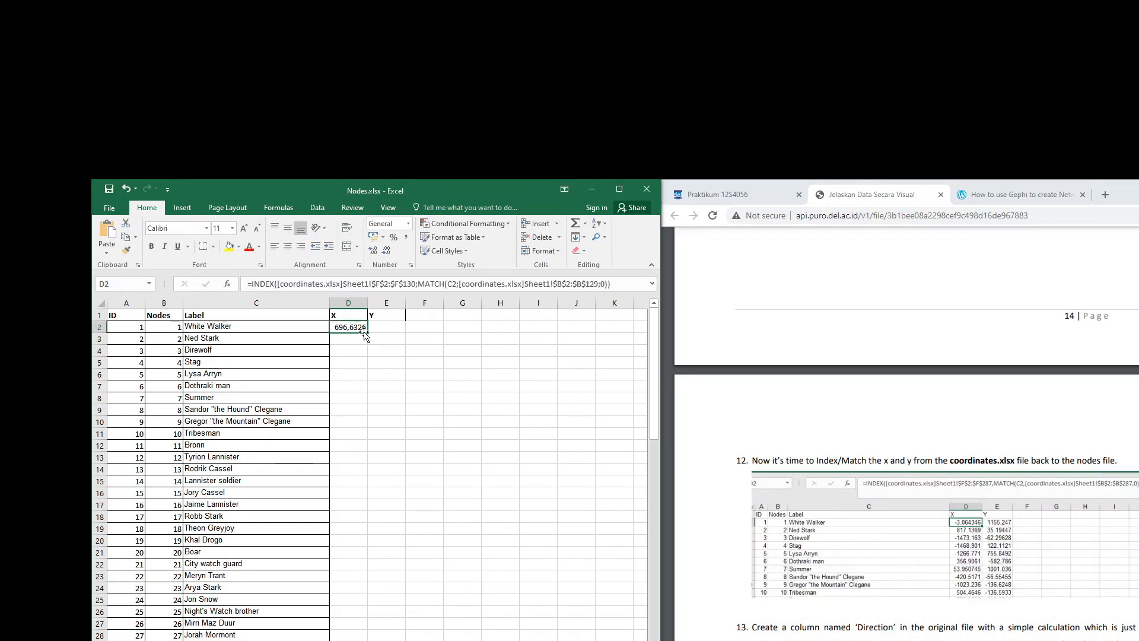
drag(368, 346, 365, 638)
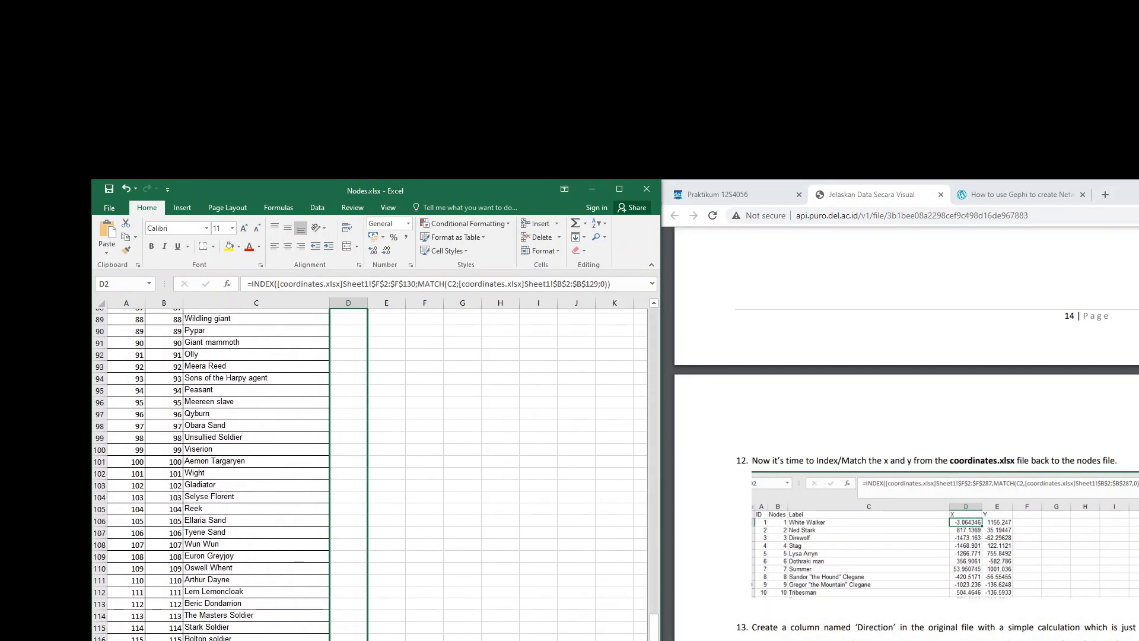
click(386, 327)
text(=INDE)
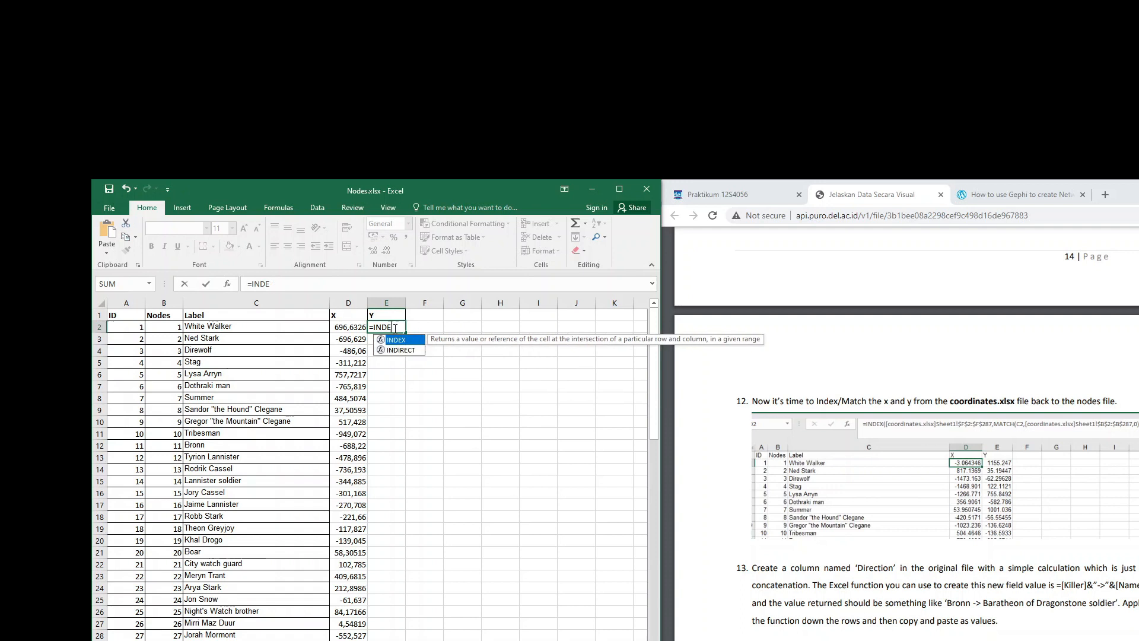
key(Escape)
click(418, 357)
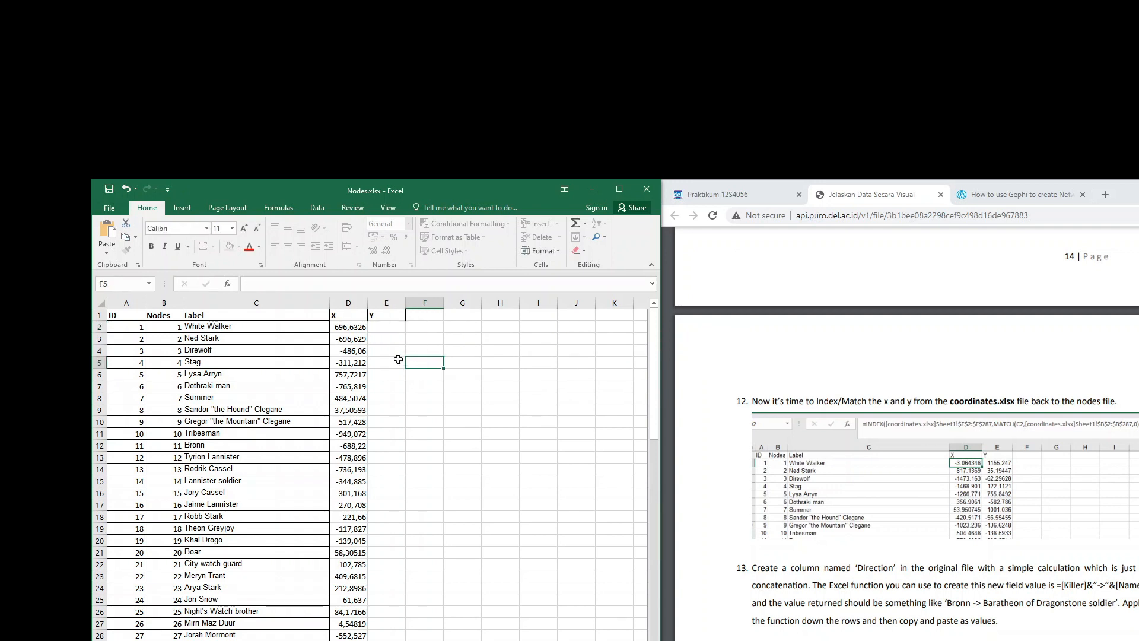
- Look up White Walker's Y coordinate in E2 with =INDEX([coordinates.xlsx]Sheet1!$G$2:$G$130;MATCH(C2;[coordinates.xlsx]Sheet1!$B$2:$B$129;0))
click(342, 330)
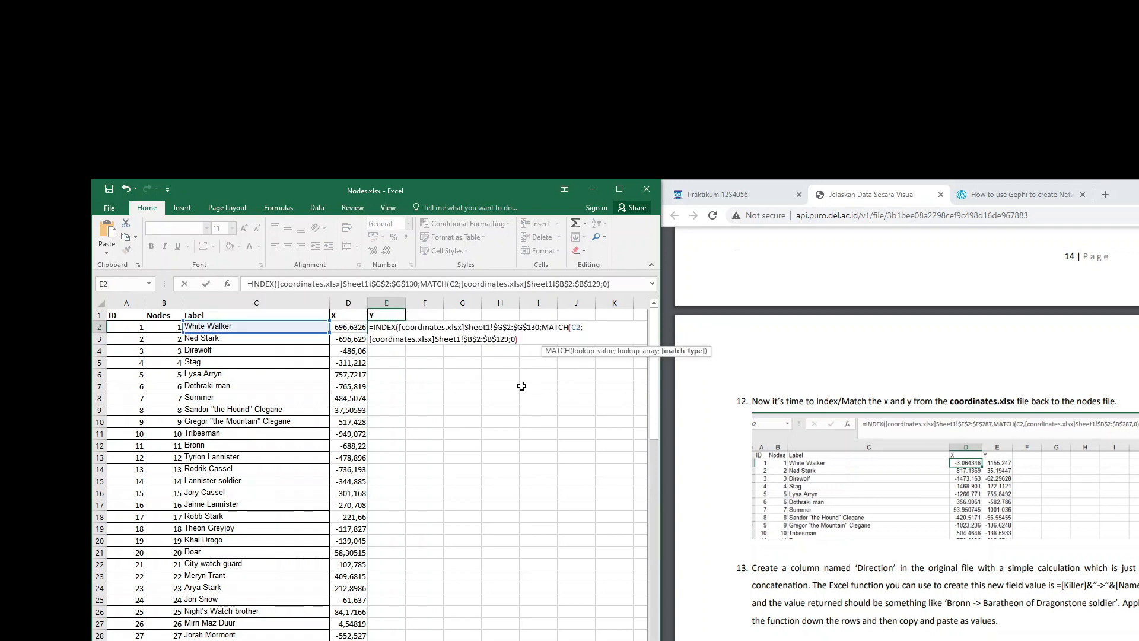
text())
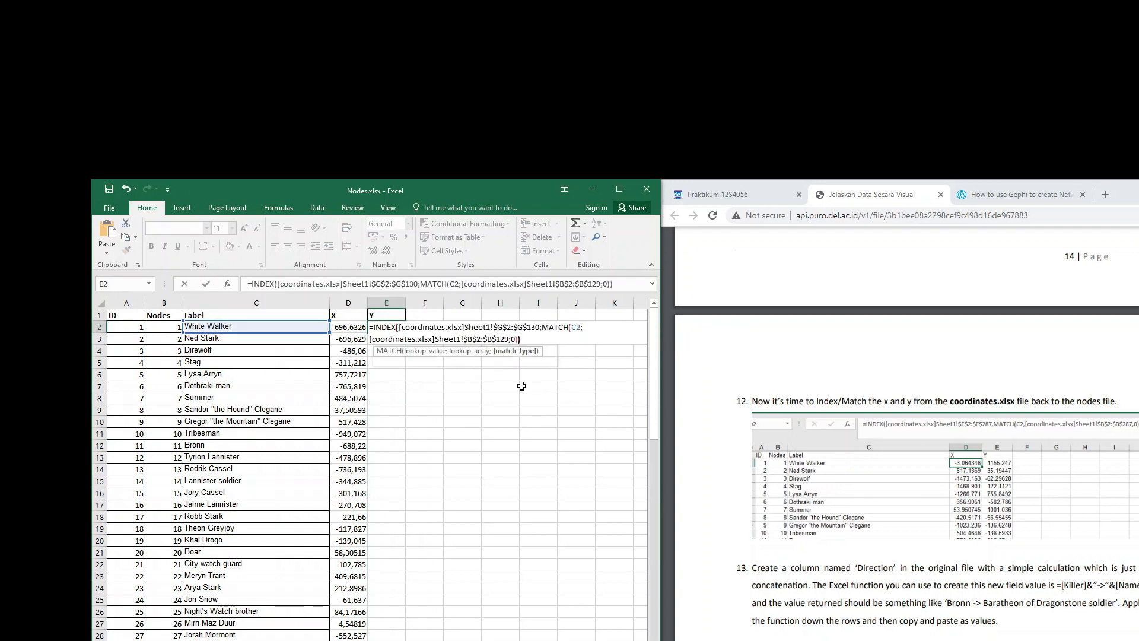
key(Return)
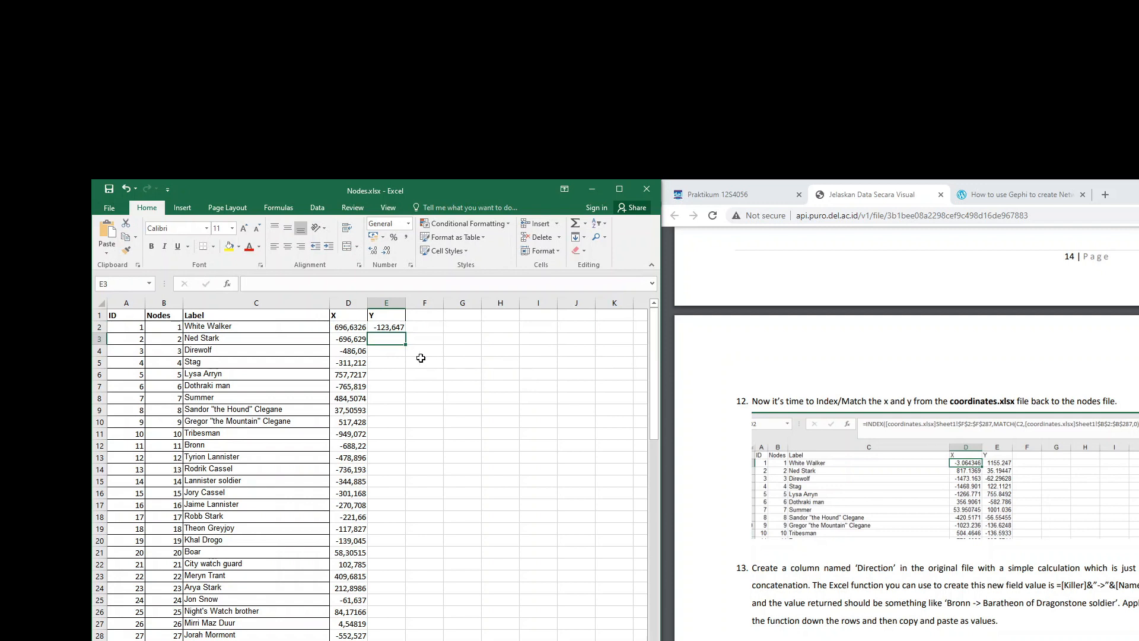
- Fill the Y lookup formula from E2 down column E for all node rows
click(391, 328)
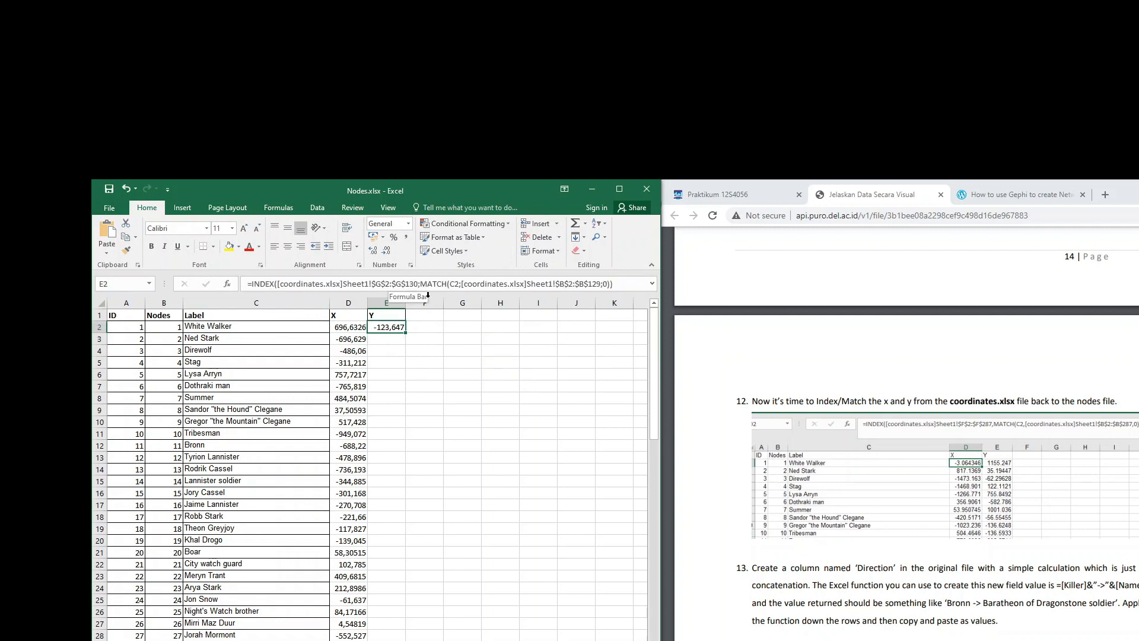
click(366, 284)
key(Return)
click(401, 330)
double_click(402, 335)
- Following the guide's step 13, switch to GOT.xlsx and add the column header Direction in J1
click(1011, 516)
scroll(1012, 516, down, 1)
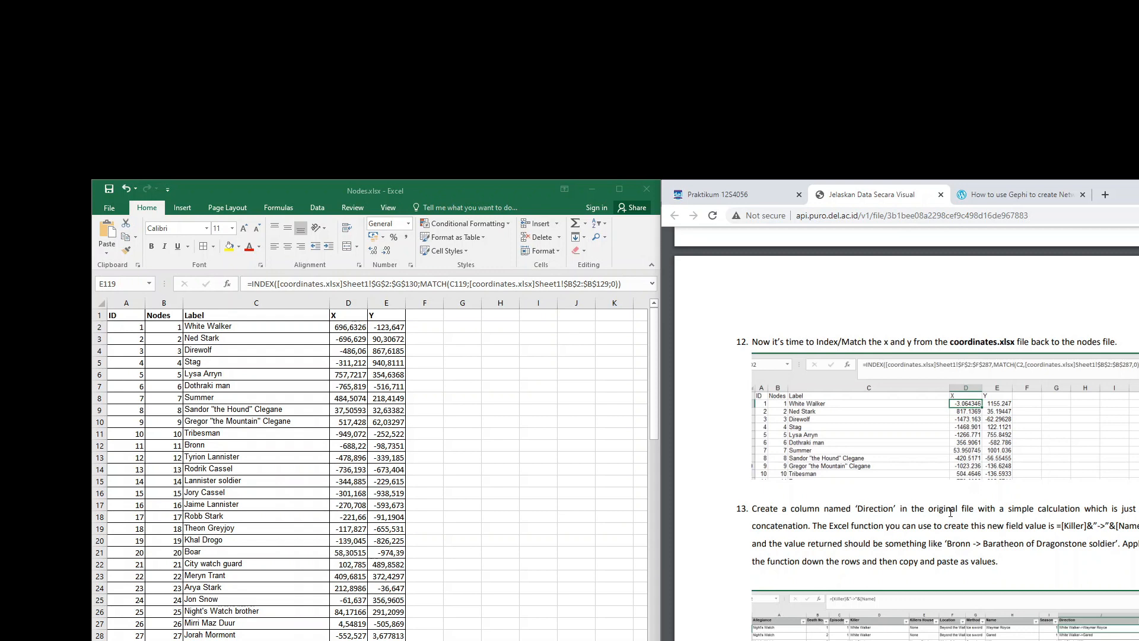
click(254, 448)
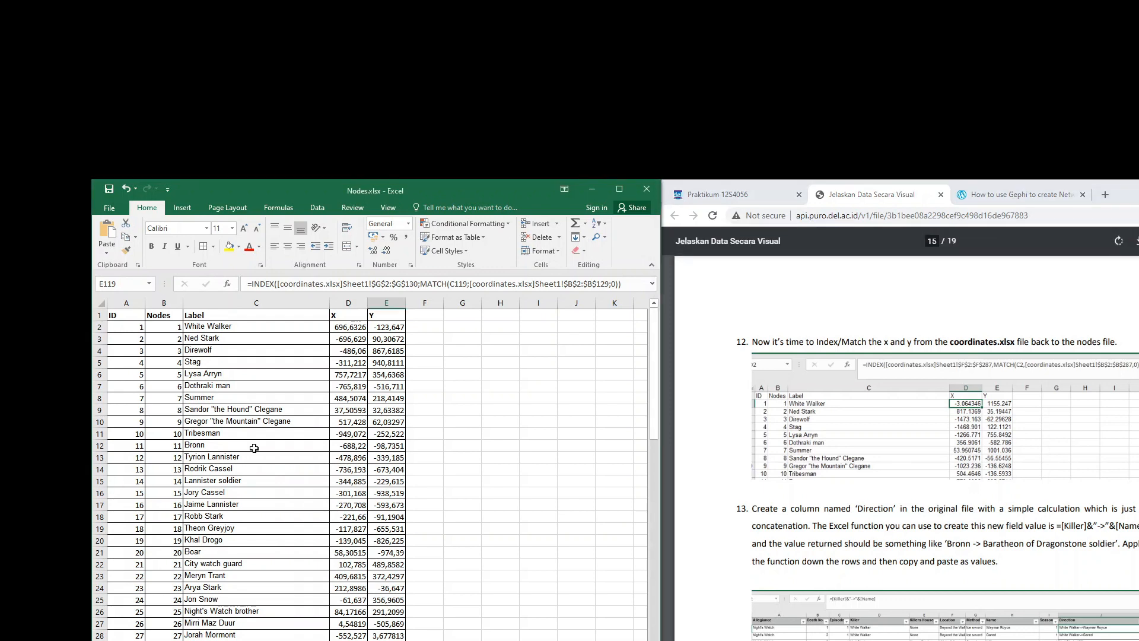
click(593, 192)
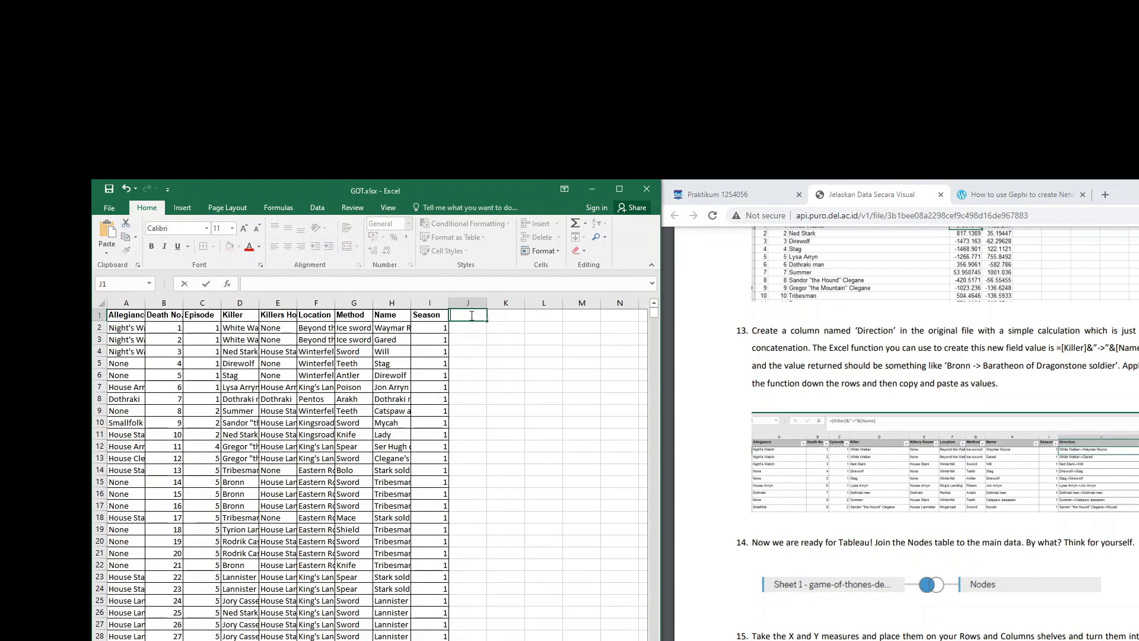
text(Direction)
key(Return)
- Concatenate the first row's killer and name in J2 with the formula =D2&"->"&H2
text(=)
click(249, 327)
text(&)
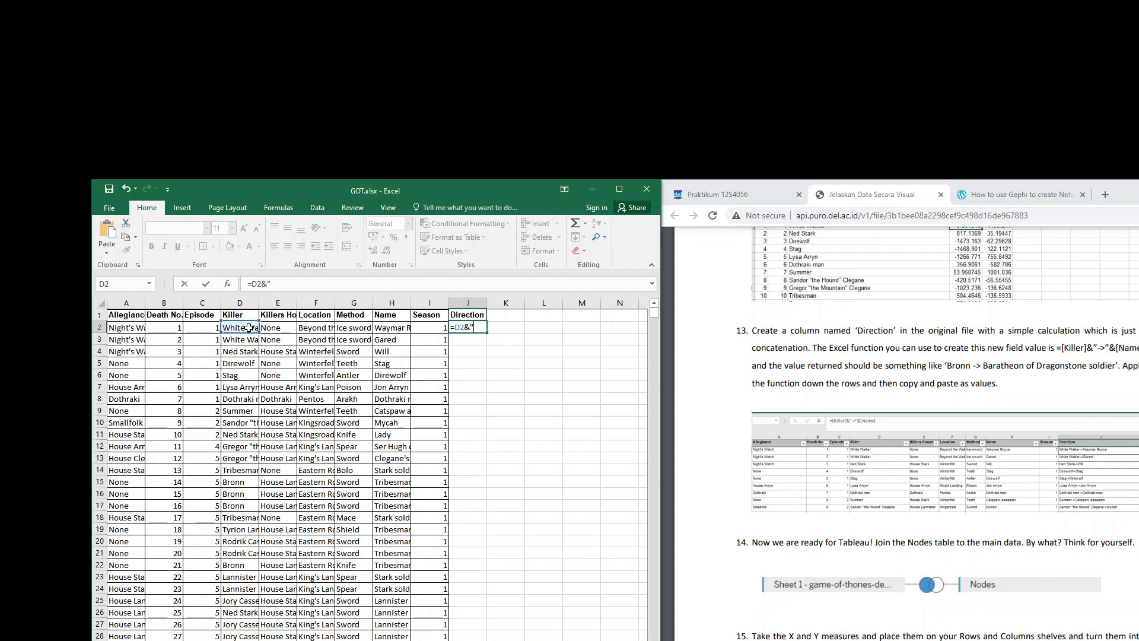
text("->"&)
click(379, 326)
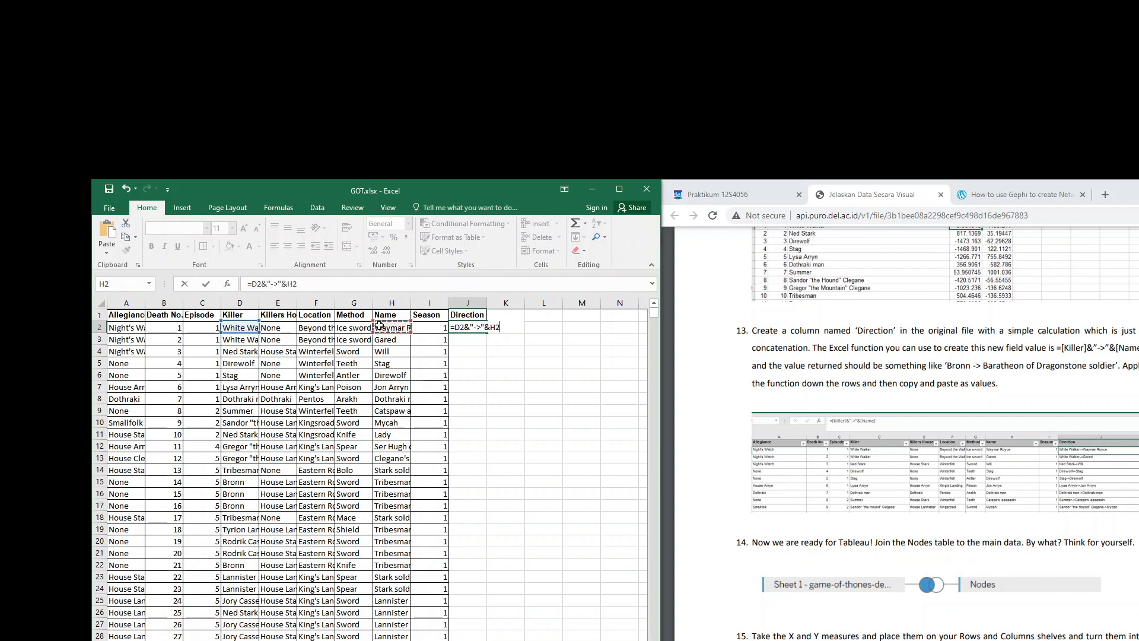
key(Return)
- Fill the Direction formula from J2 down column J for the rows of death data
click(482, 328)
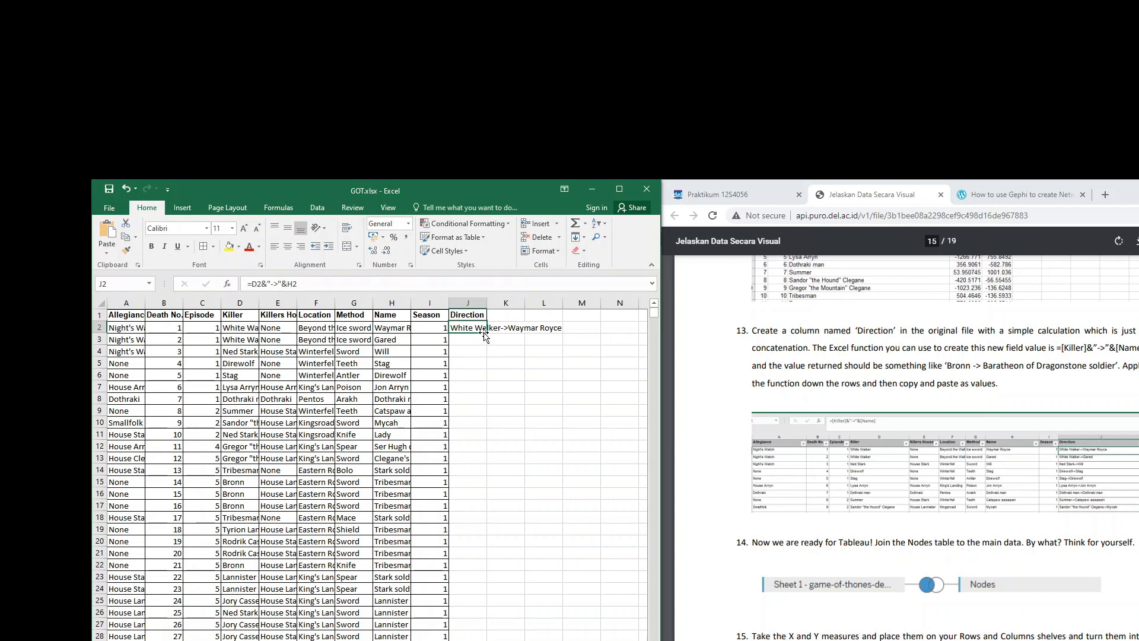
drag(487, 333, 488, 640)
scroll(374, 474, down, 20)
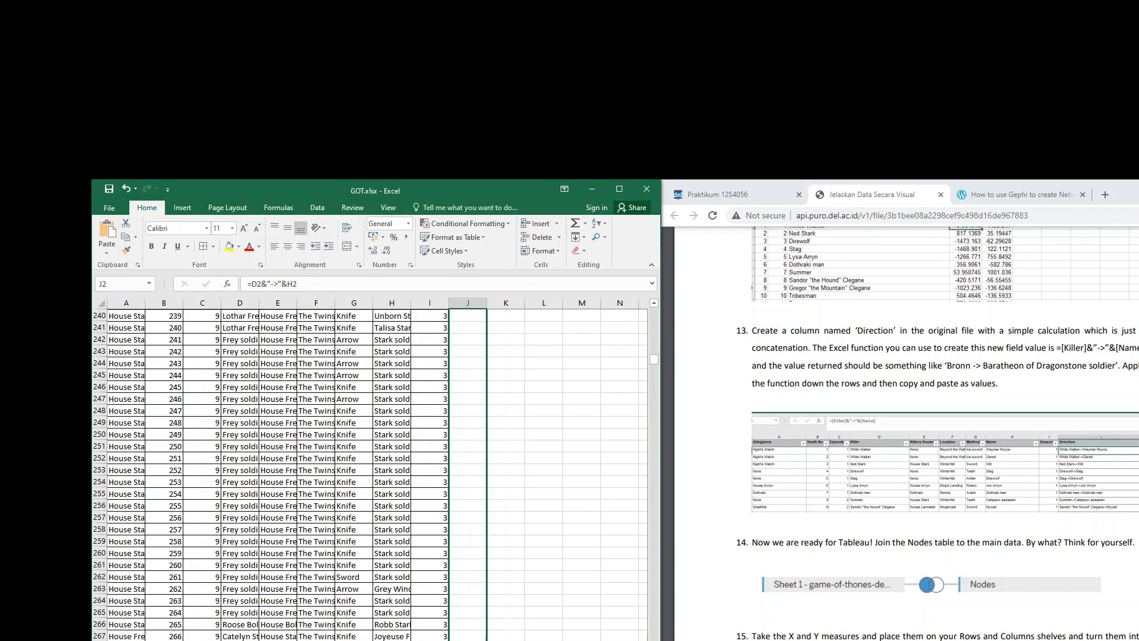
drag(468, 640, 468, 640)
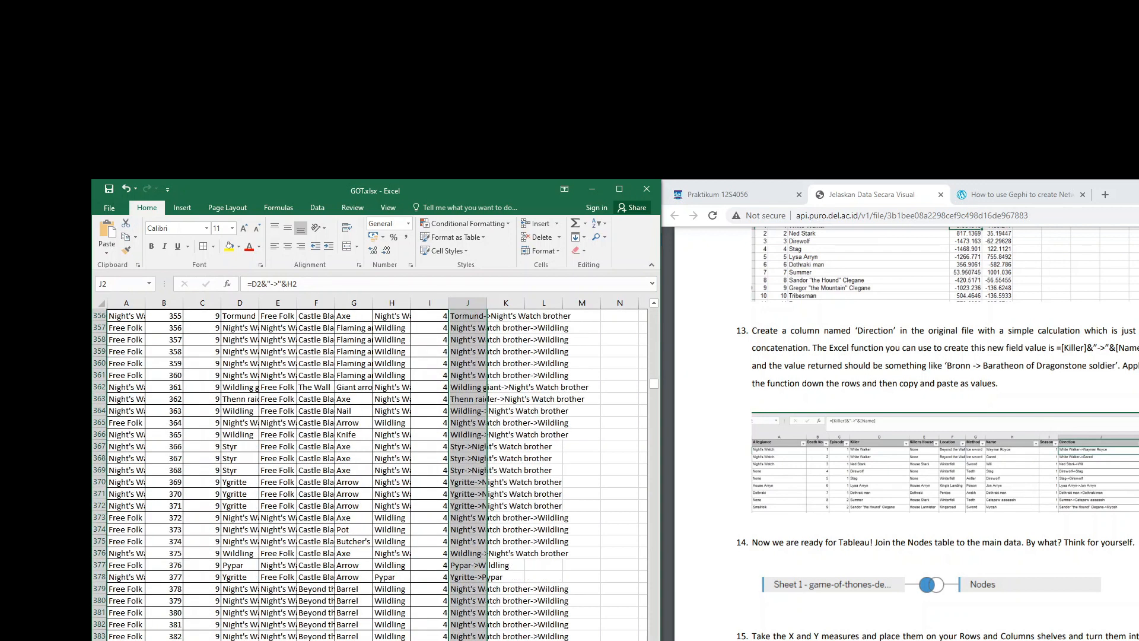
key(ctrl+shift+Down)
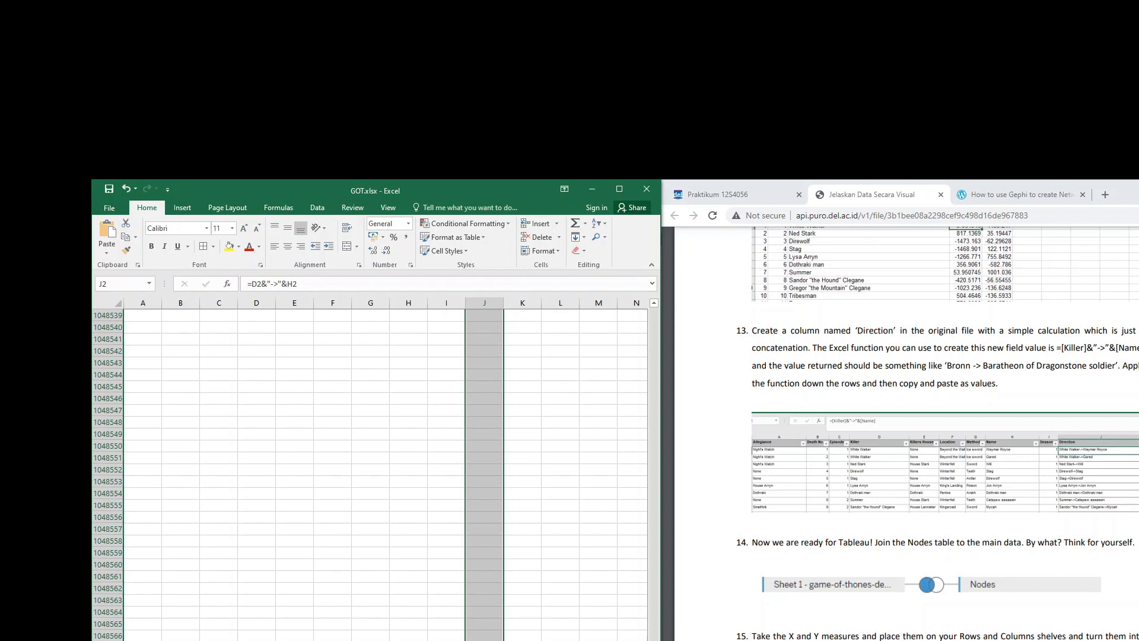
scroll(475, 548, up, 20)
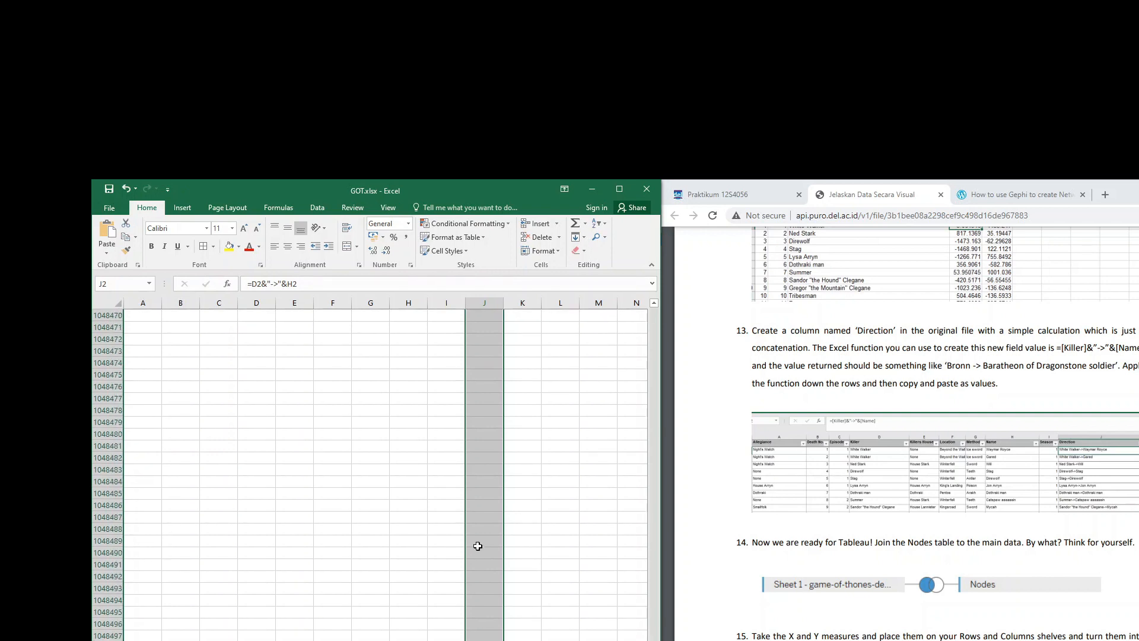